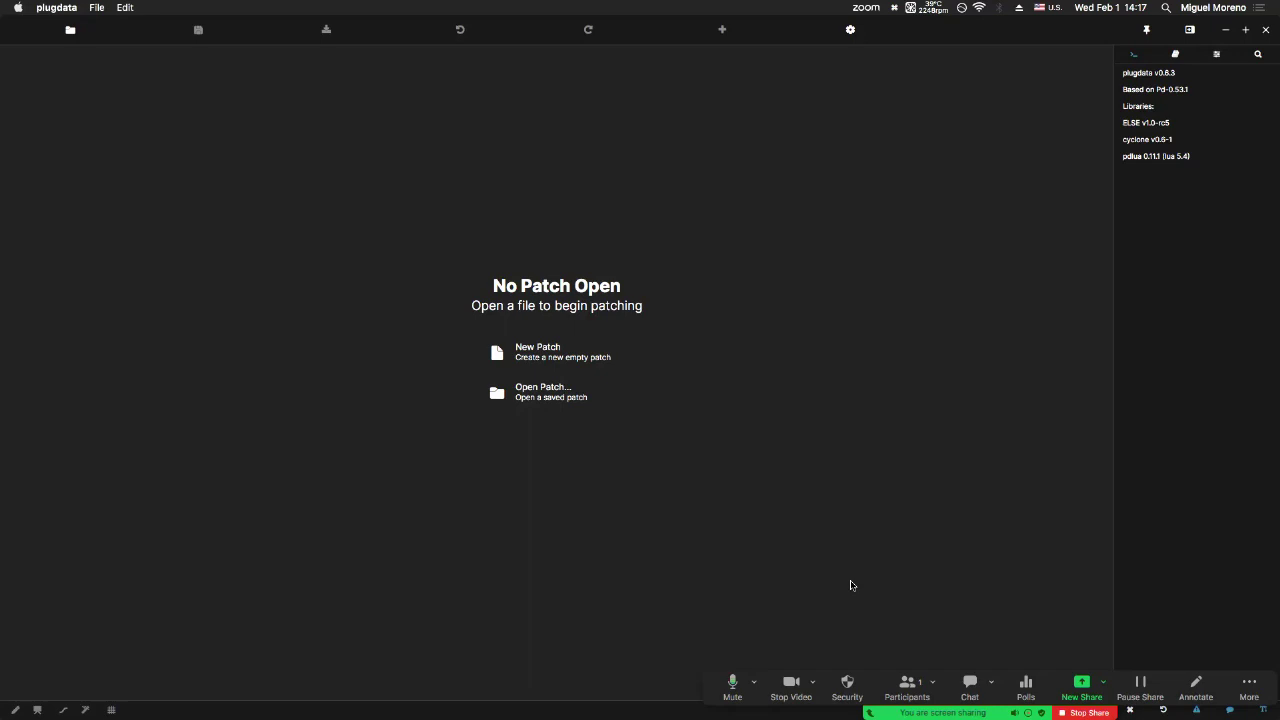
Create a new empty patch and place an out~ object in its lower middle area.
click(503, 347)
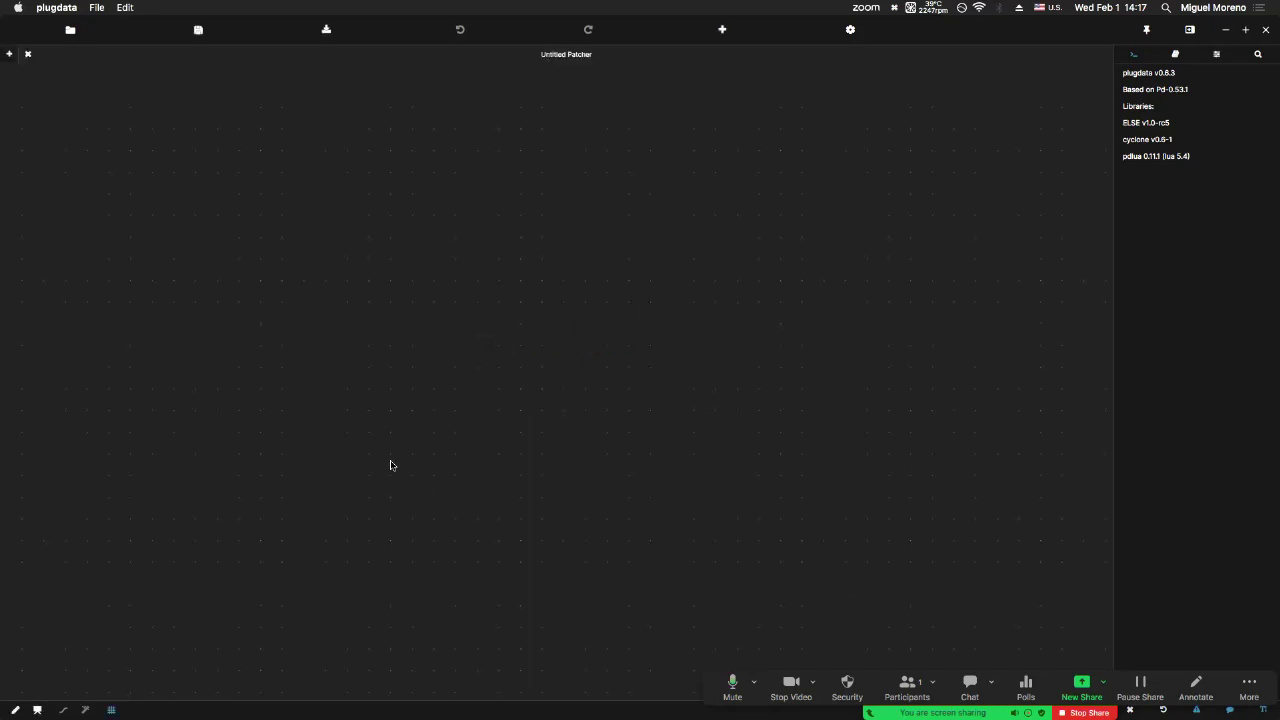
key(super+1)
text(out)
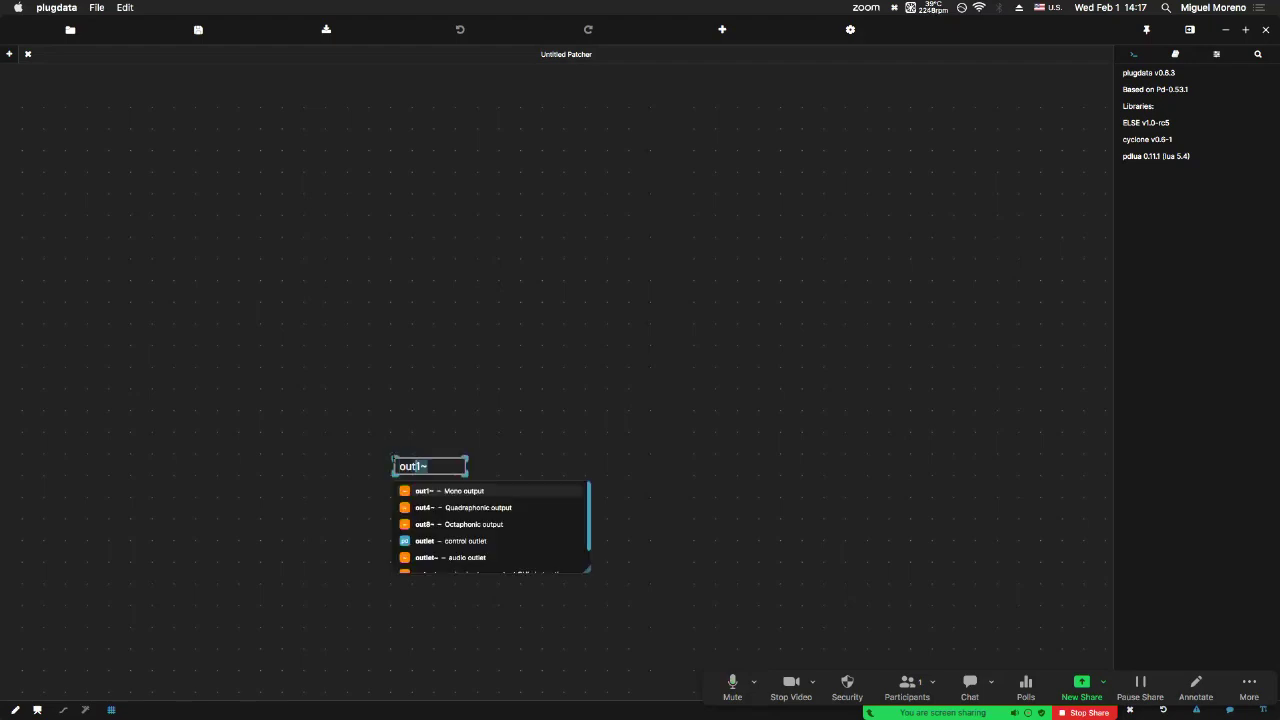
text(~)
click(423, 449)
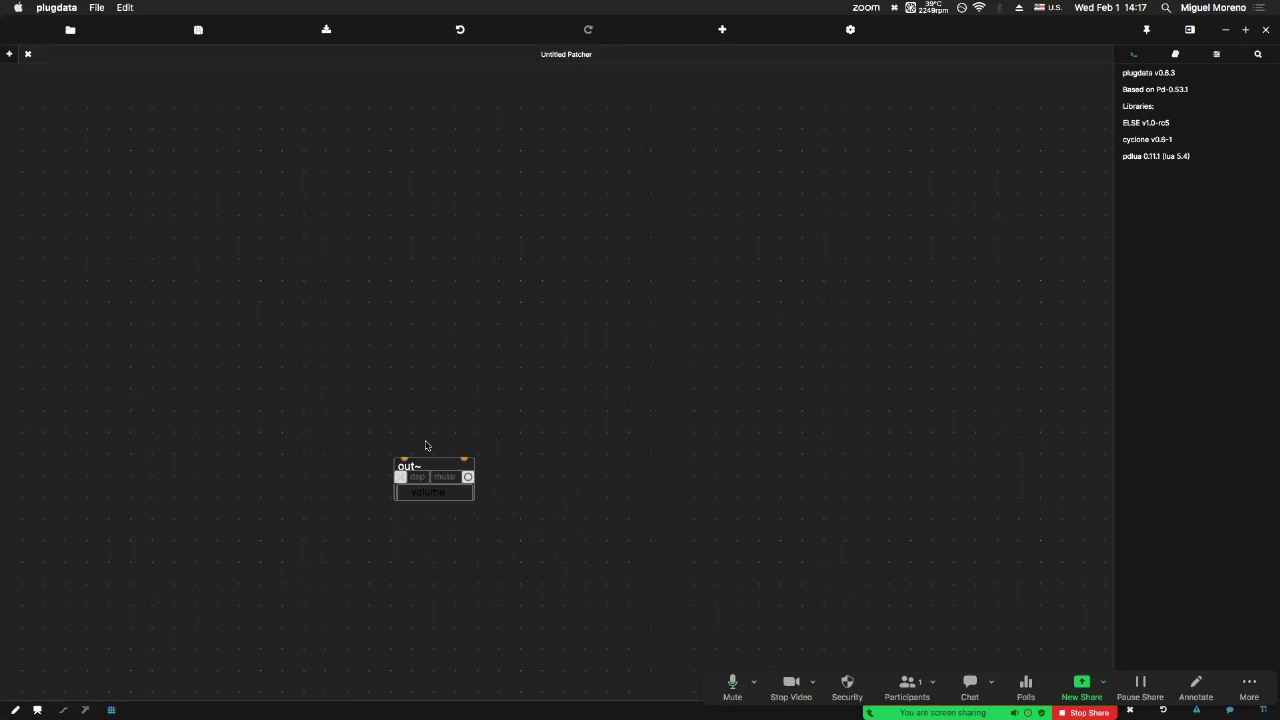
drag(432, 458, 408, 497)
click(474, 473)
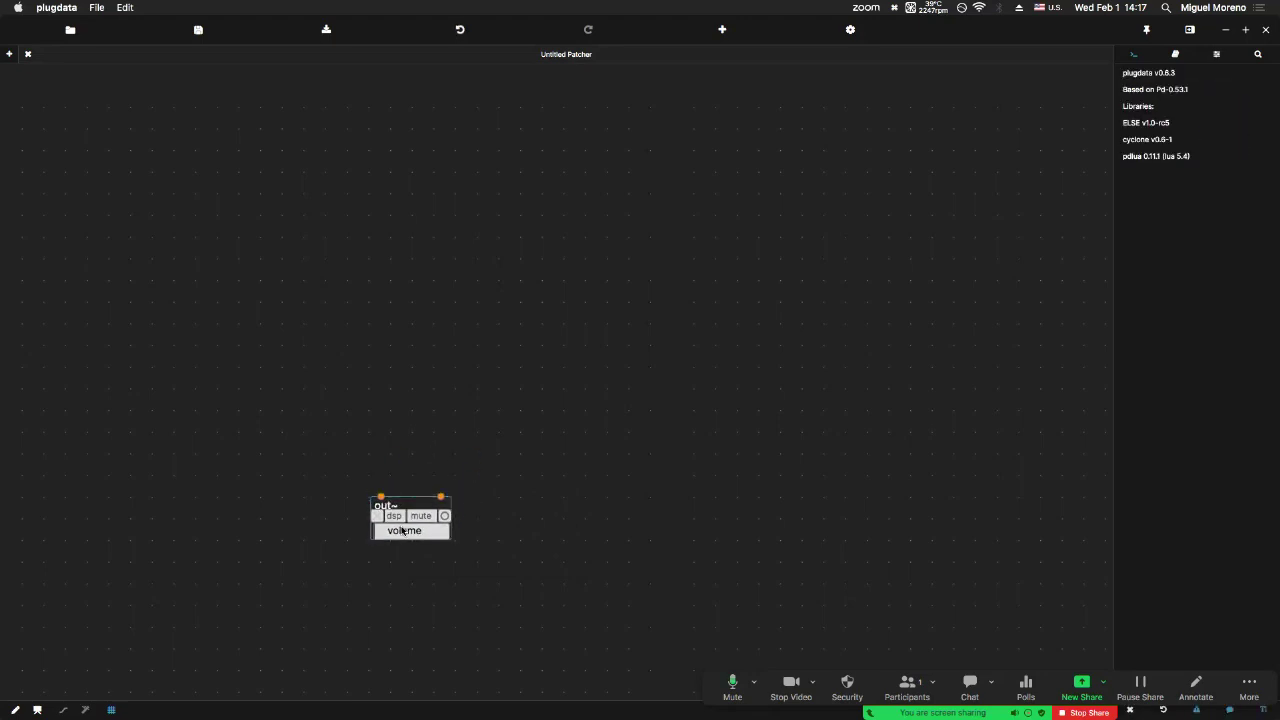
Add a scope~ object beside out~ and line up their upper edges.
double_click(512, 507)
text(scop)
click(530, 462)
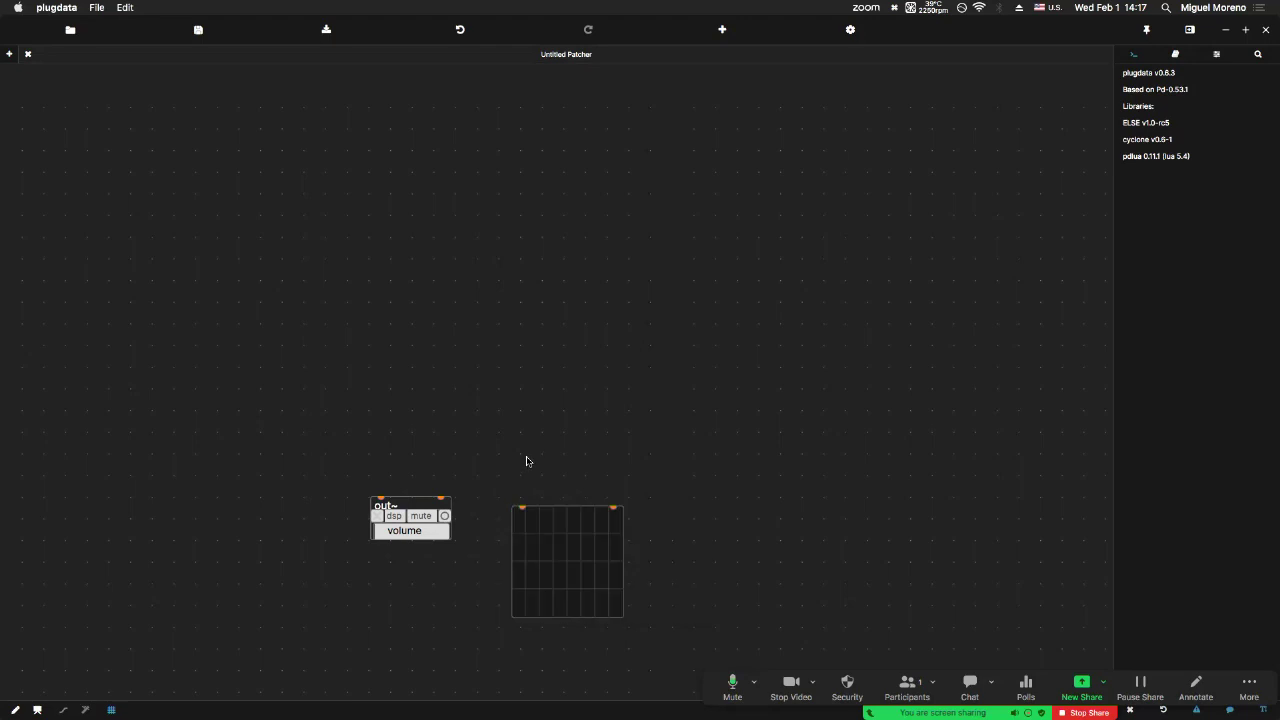
drag(552, 522, 541, 514)
click(394, 431)
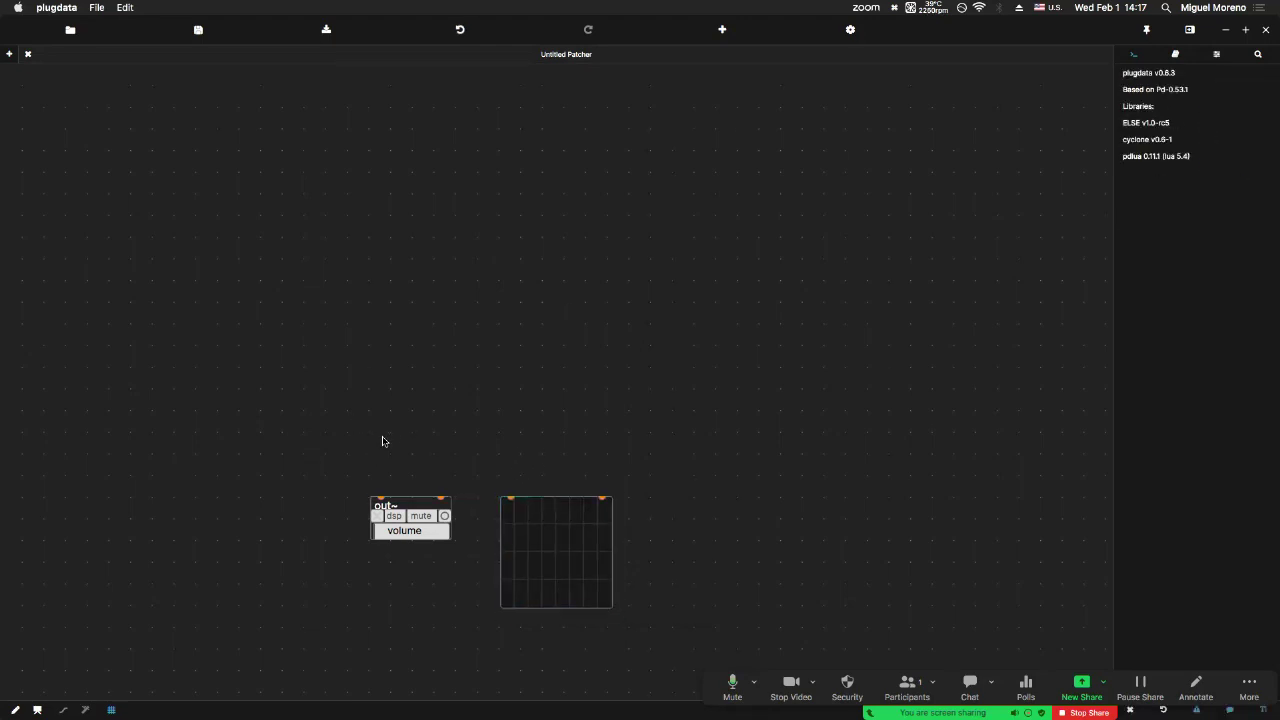
Add a *~ 1 object above out~ and connect it to both out~ inlets and the scope's first inlet.
key(super+1)
text(*~ 1)
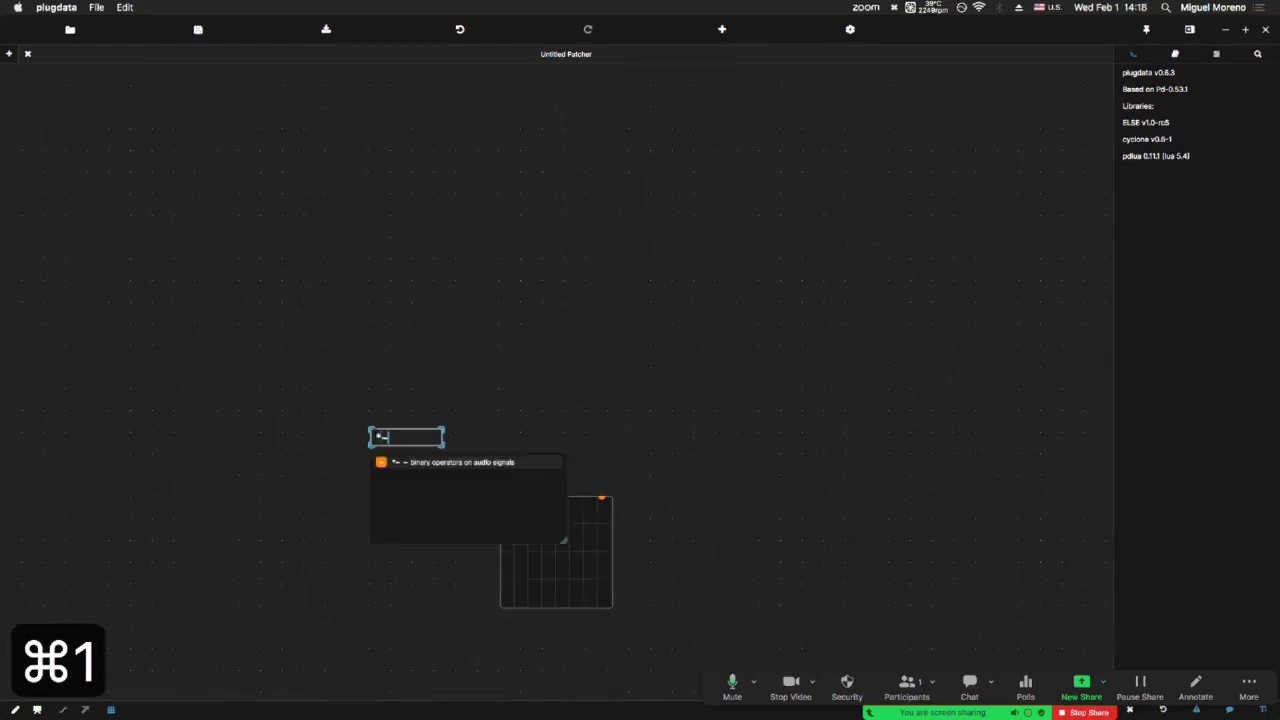
click(362, 402)
drag(381, 446, 380, 497)
drag(381, 446, 440, 497)
drag(381, 446, 510, 496)
drag(394, 441, 394, 453)
mouse_move(540, 518)
mouse_down()
mouse_move(540, 471)
mouse_move(536, 500)
mouse_up()
click(550, 462)
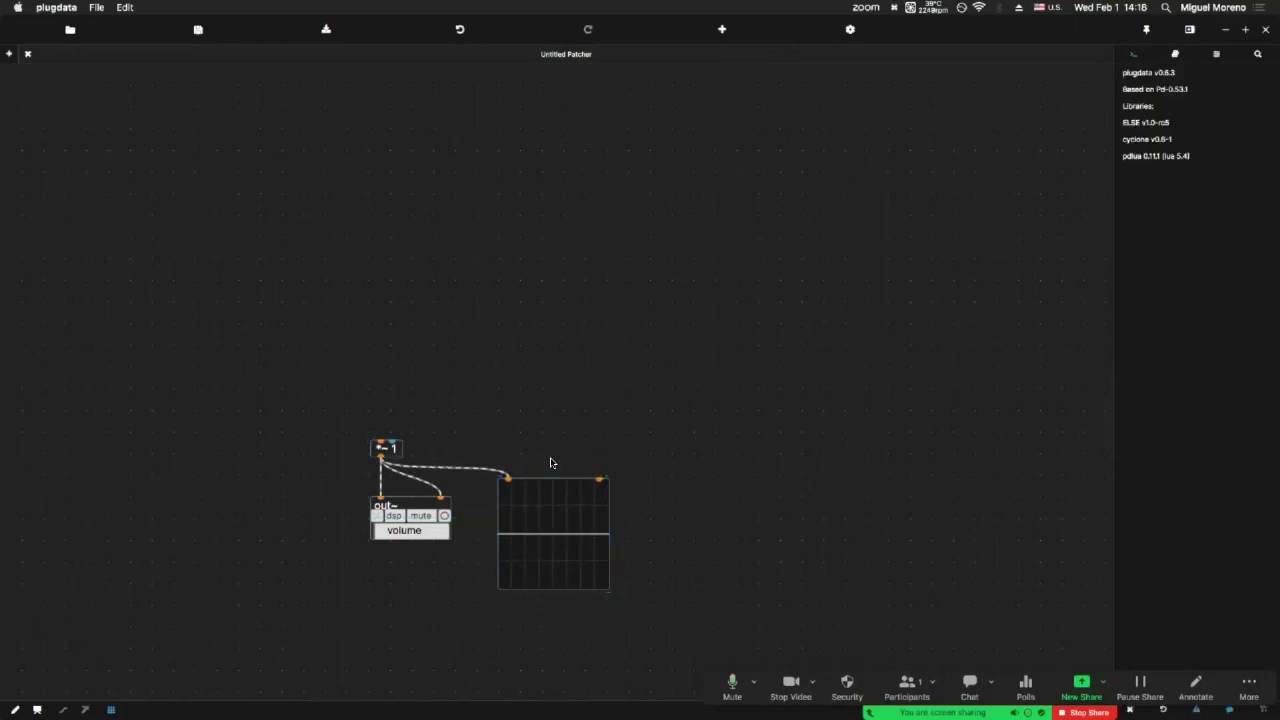
Set the scope's samples per point to 1, buffer size to 256 and delay to 100.
click(541, 500)
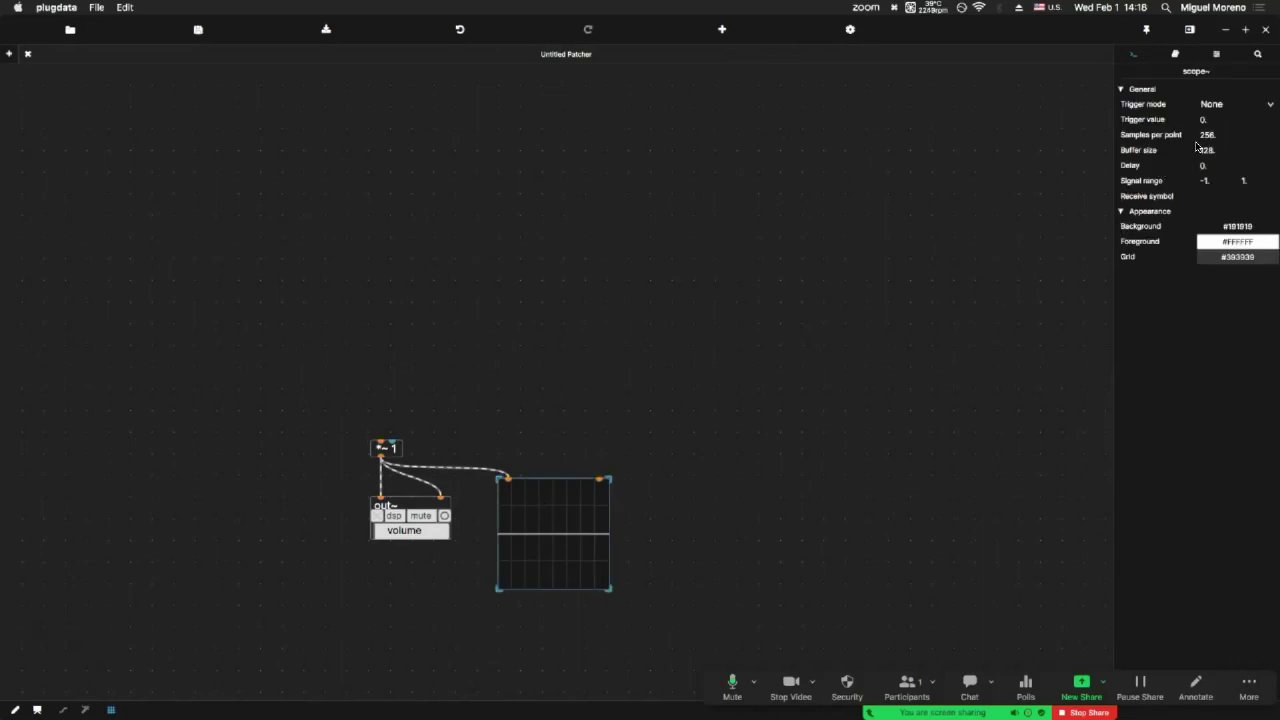
double_click(1209, 135)
text(1)
double_click(1209, 150)
text(256)
double_click(1207, 166)
text(100)
click(880, 286)
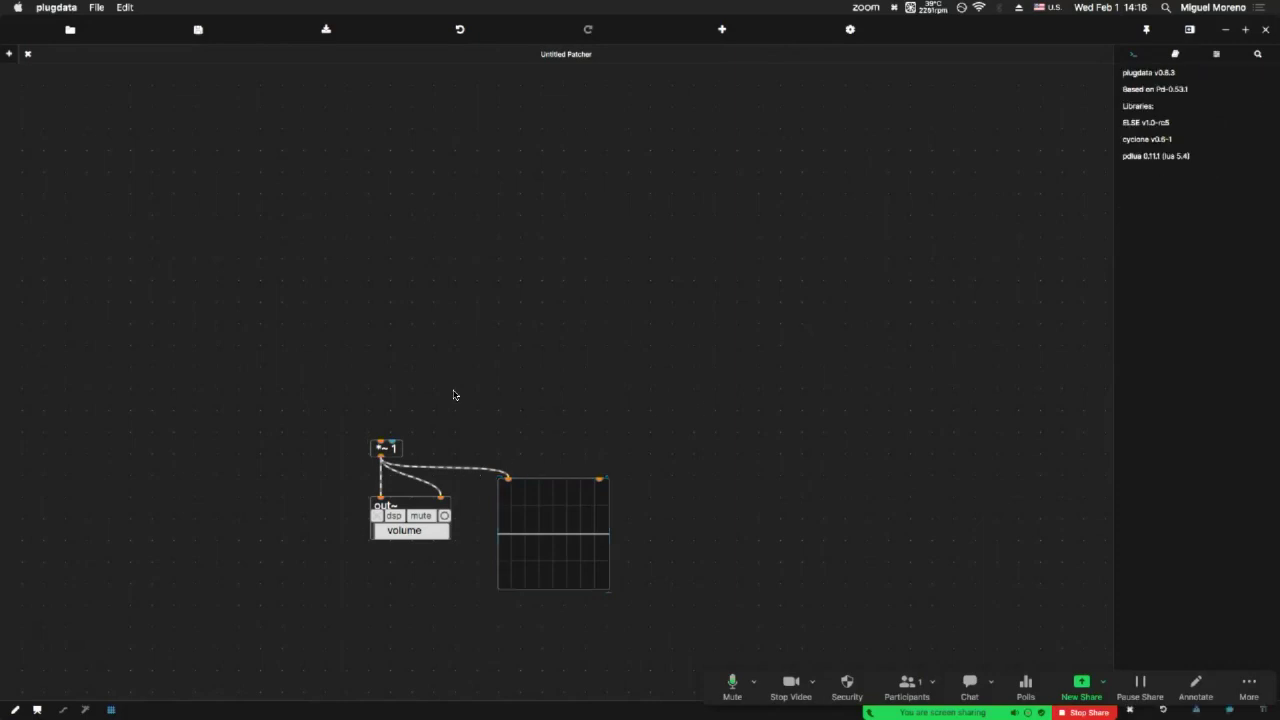
Add an osc~ 440 object above *~ 1 and connect its output to the multiplier's signal inlet.
key(super+1)
text(osc)
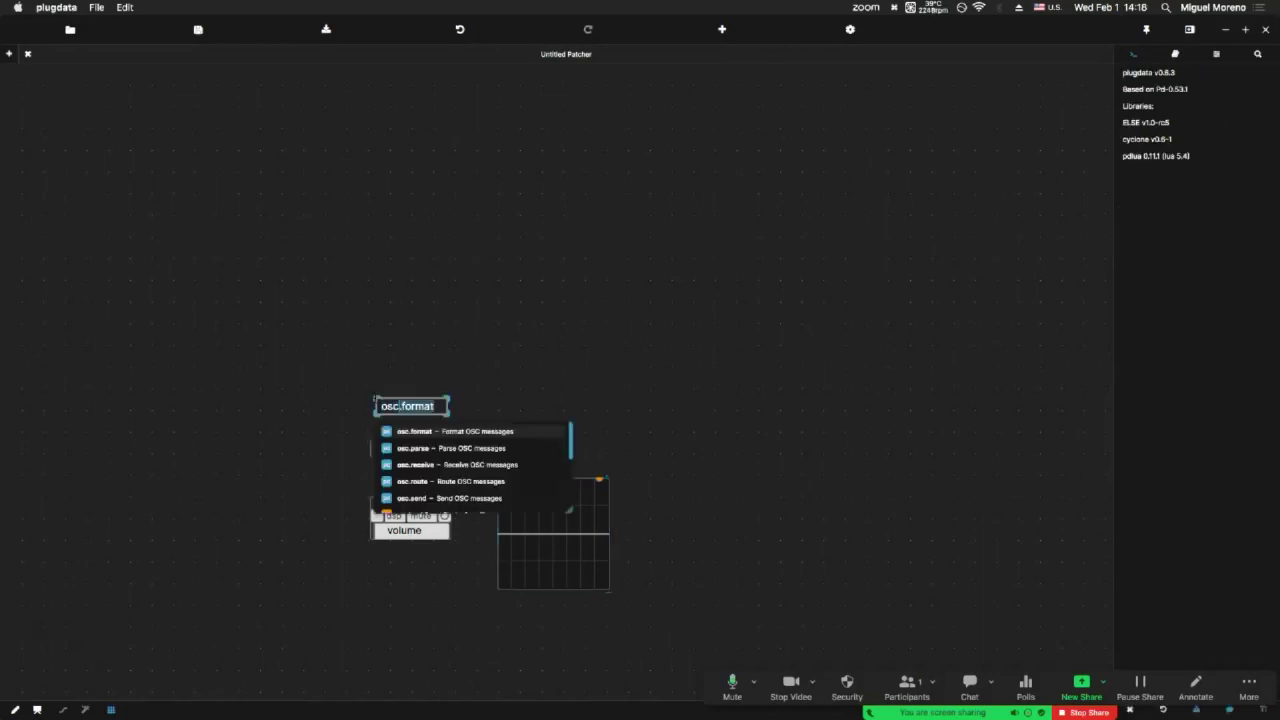
text(~ 440)
click(271, 318)
mouse_move(380, 418)
mouse_down()
mouse_move(380, 407)
mouse_move(380, 443)
mouse_up()
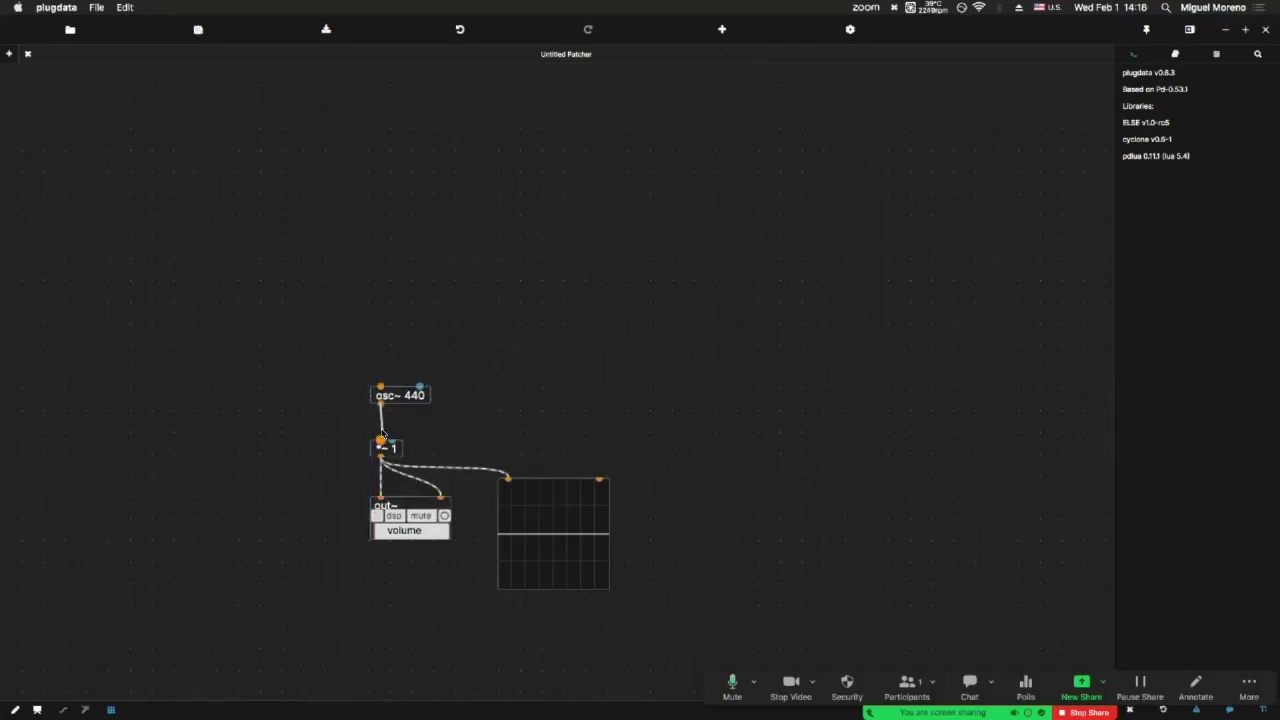
Turn on DSP in the out~ object and try out its volume slider with the sine wave.
key(super+e)
key(super+e)
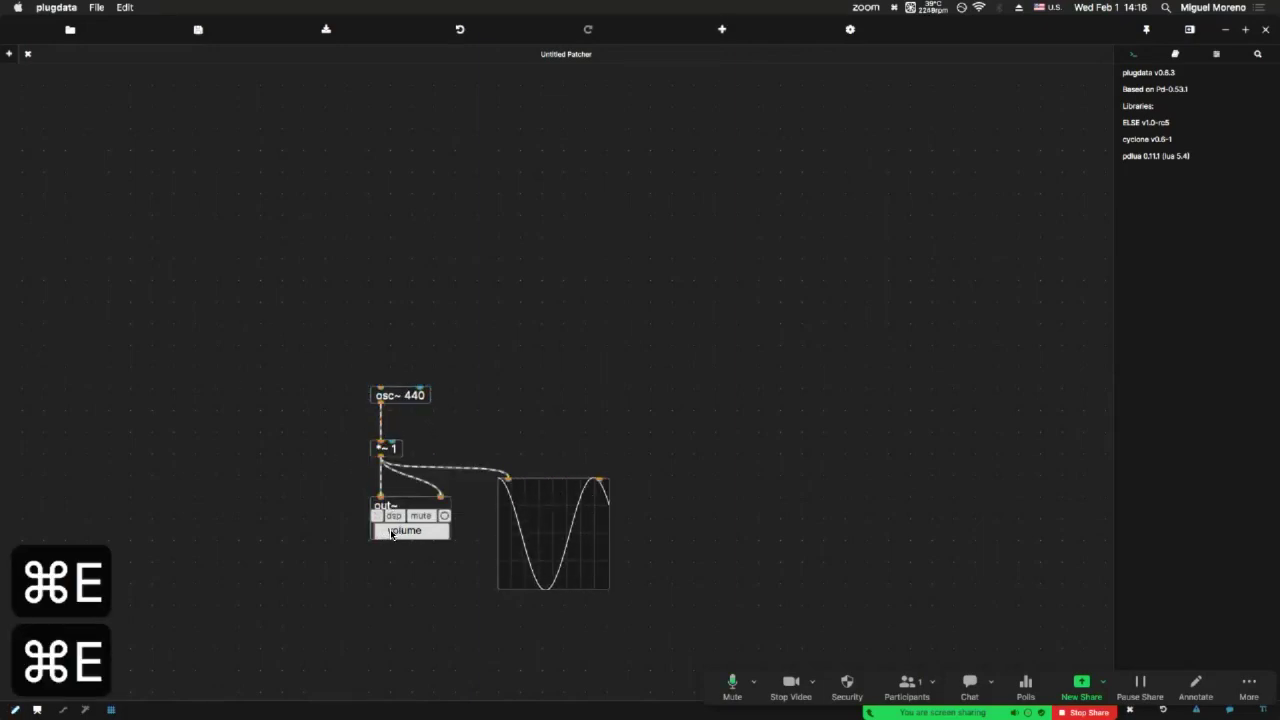
mouse_move(383, 536)
mouse_down()
mouse_move(410, 533)
mouse_move(372, 533)
mouse_up()
key(super+z)
key(super+e)
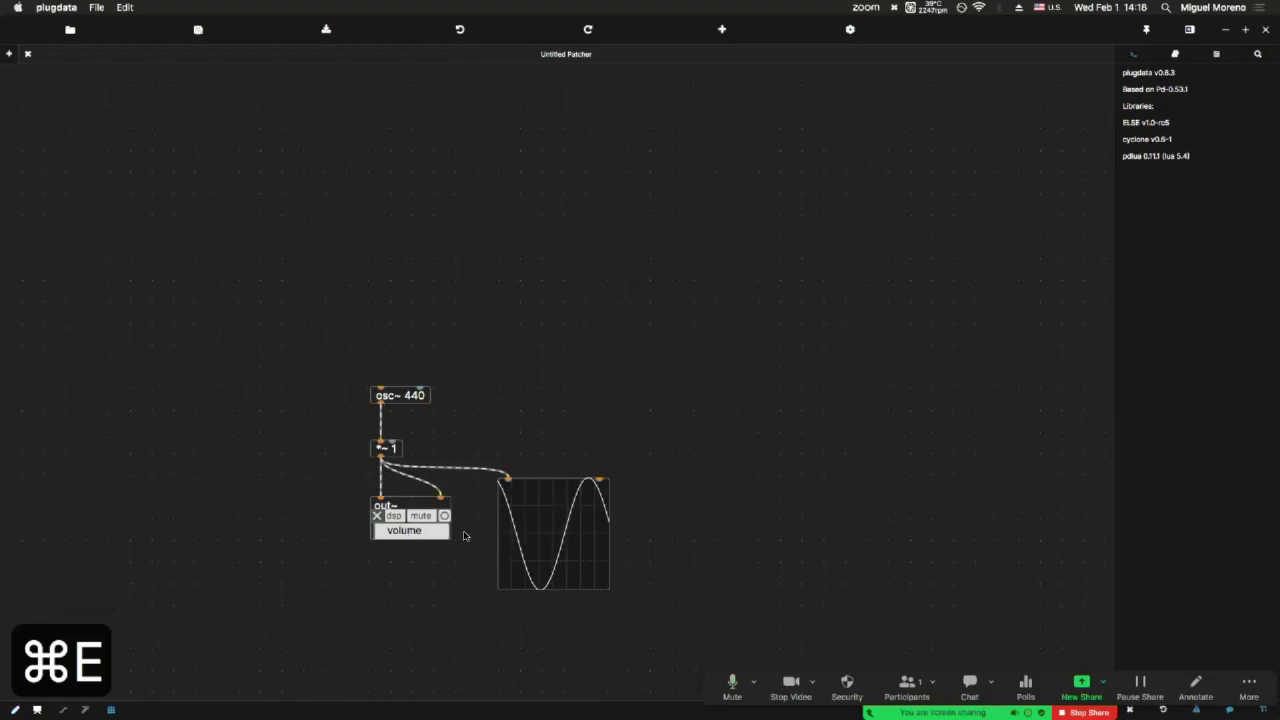
Delete the osc~ 440 object from the patch.
key(super+e)
key(super+e)
click(423, 396)
key(BackSpace)
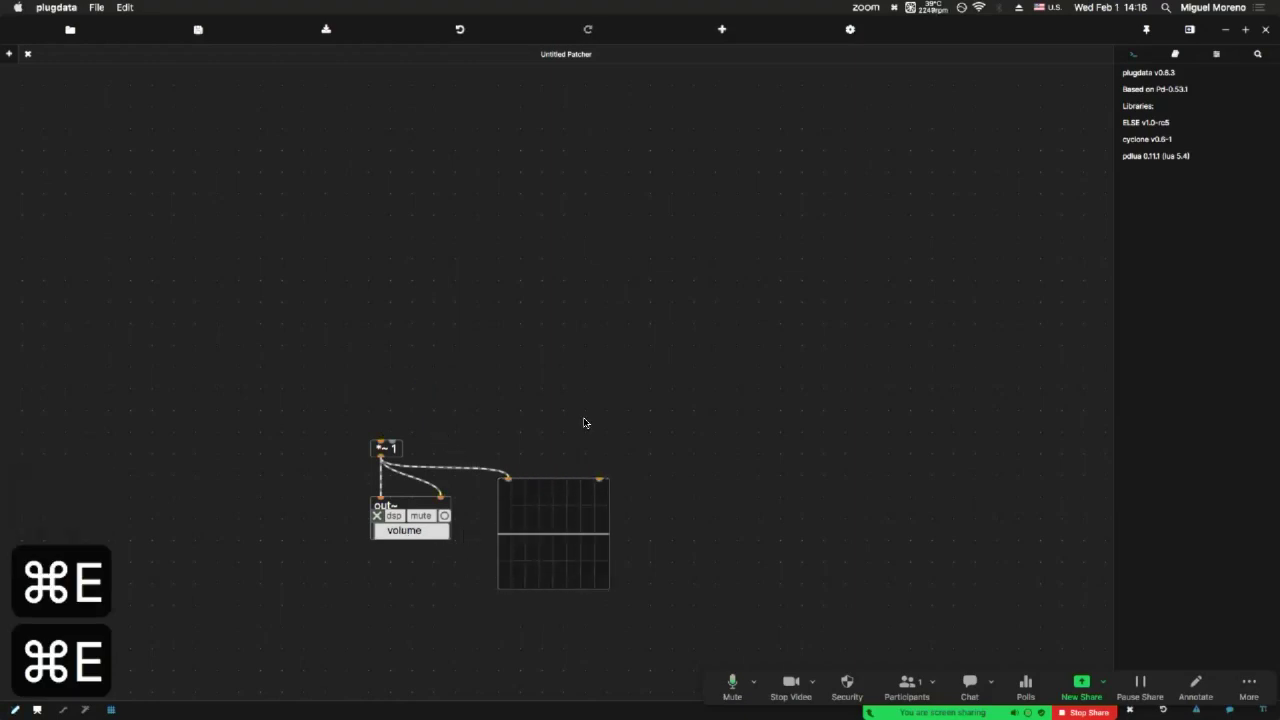
Move the *~ 1, out~ and scope objects together slightly lower on the canvas.
drag(614, 417, 368, 608)
drag(412, 535, 370, 553)
key(super+e)
key(super+e)
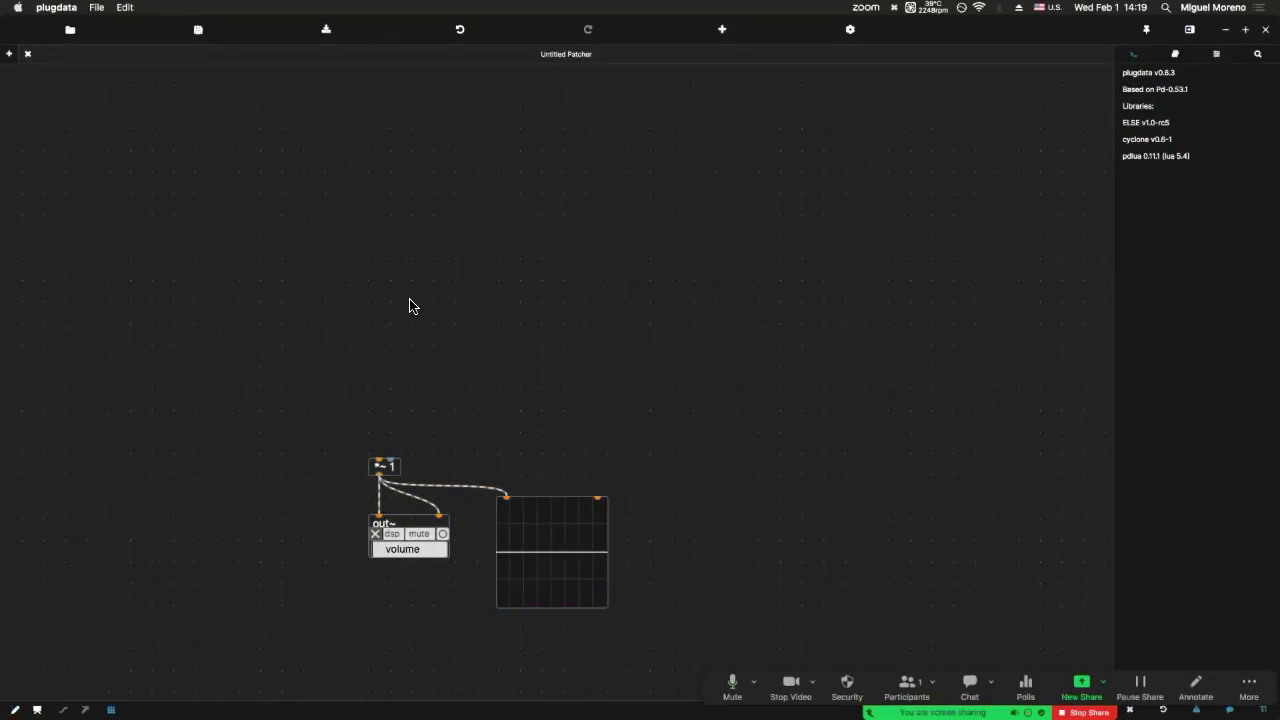
key(super+e)
key(super+e)
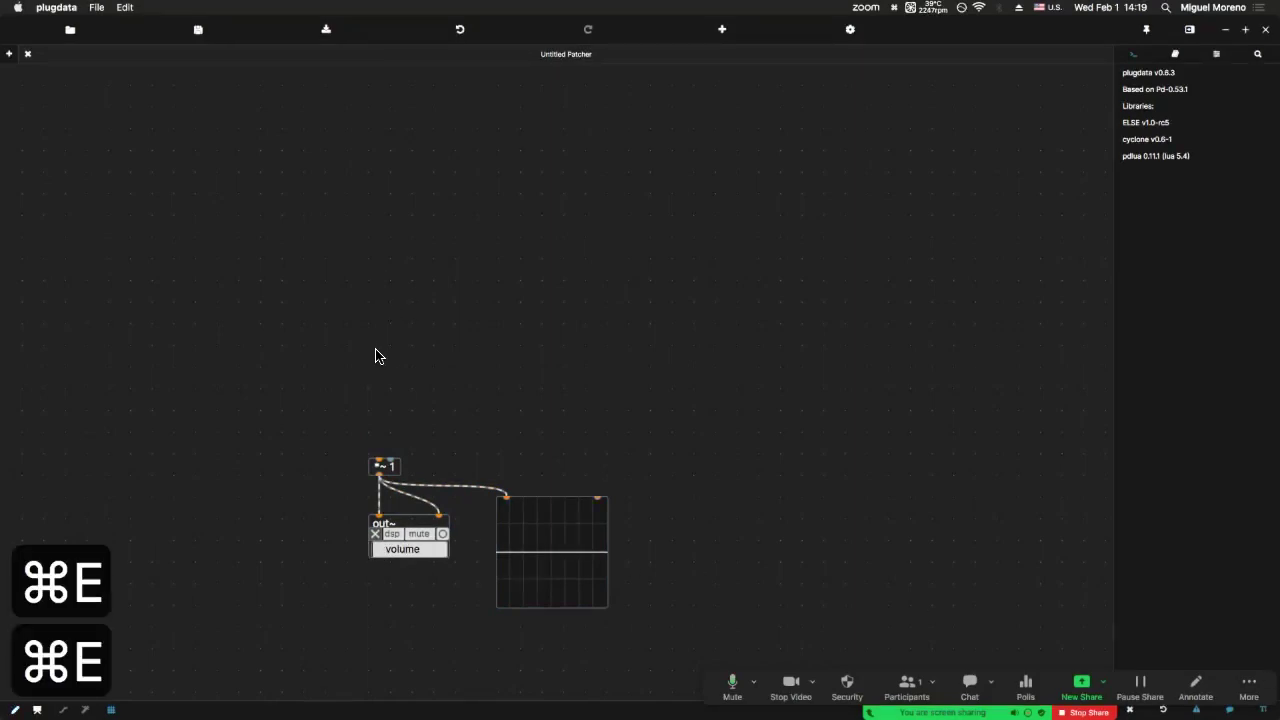
Add a bl.saw~ 440 object above *~ 1 and connect its output to the multiplier's signal inlet.
double_click(380, 342)
text(b)
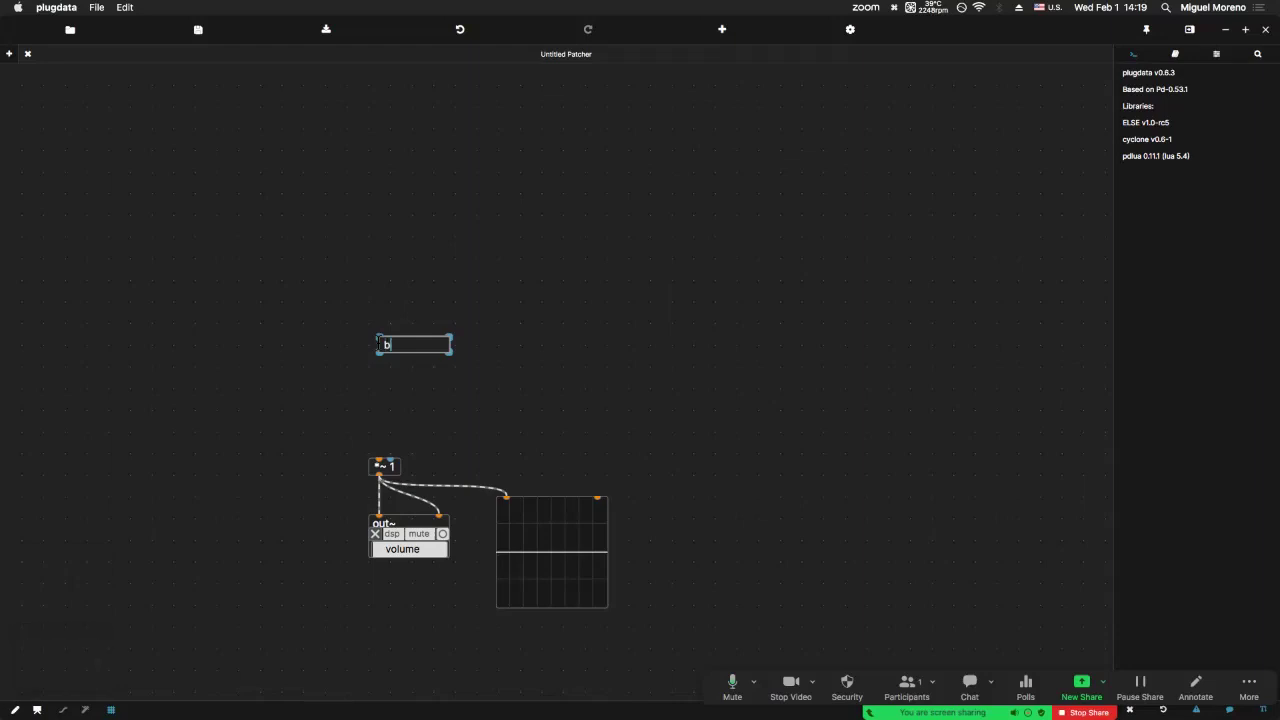
text(l.saw~)
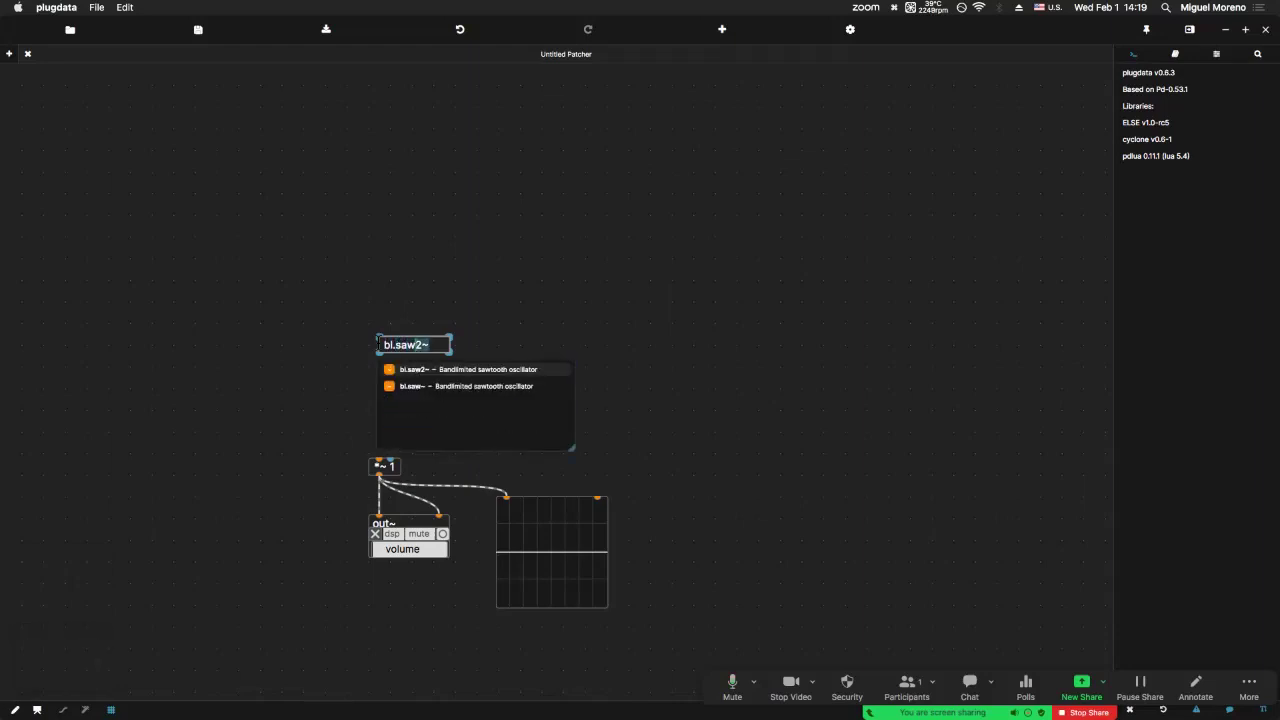
text( 440)
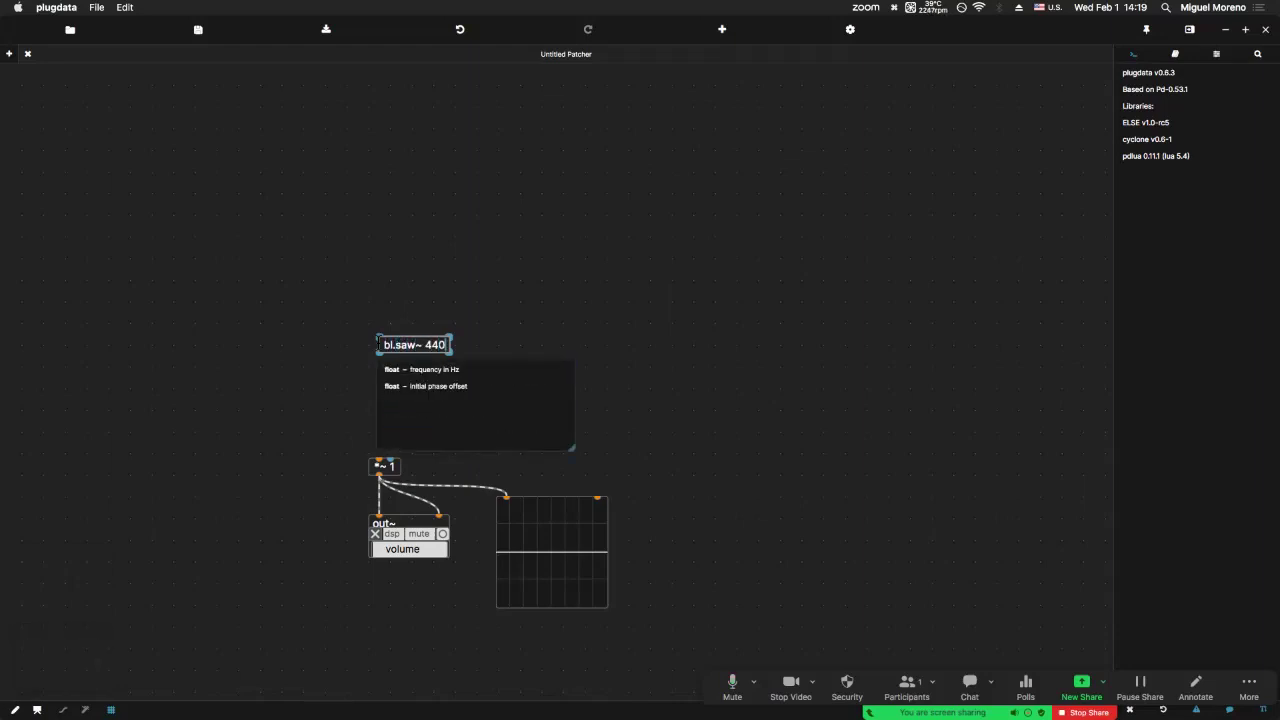
click(397, 278)
drag(415, 344, 380, 462)
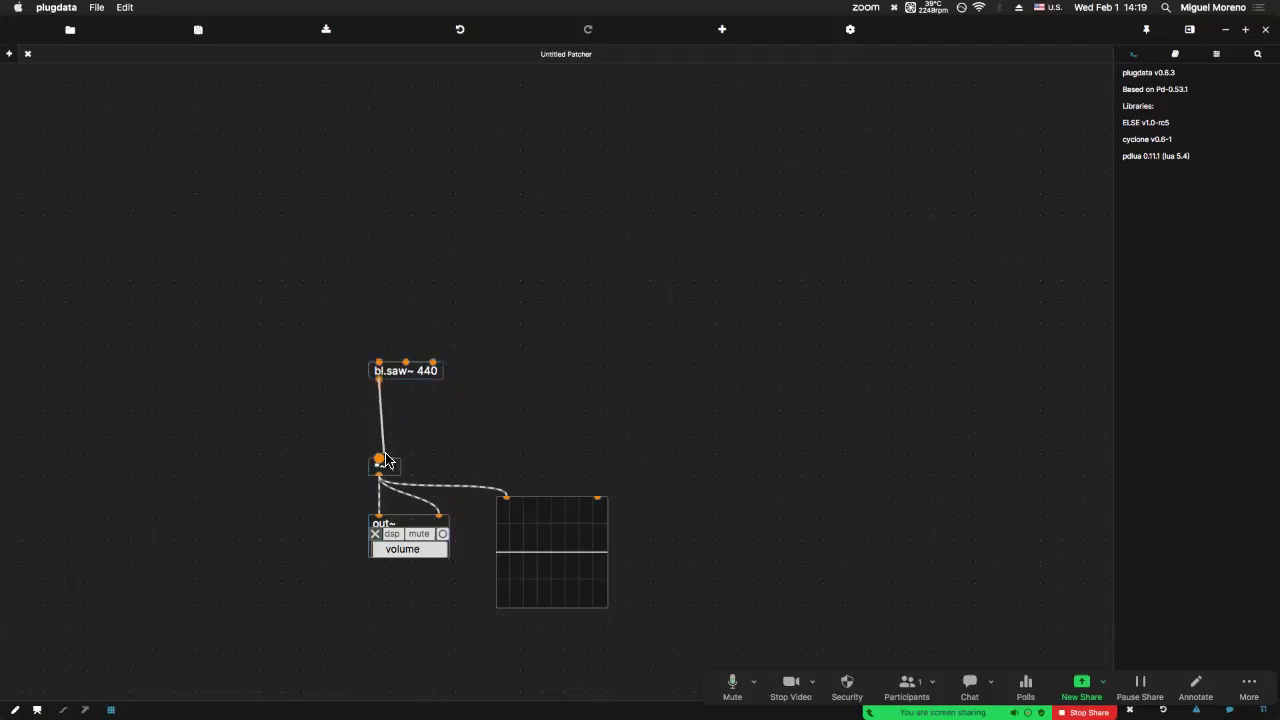
Raise the out~ volume to a bit under half to listen to the band-limited sawtooth.
key(super+e)
key(super+e)
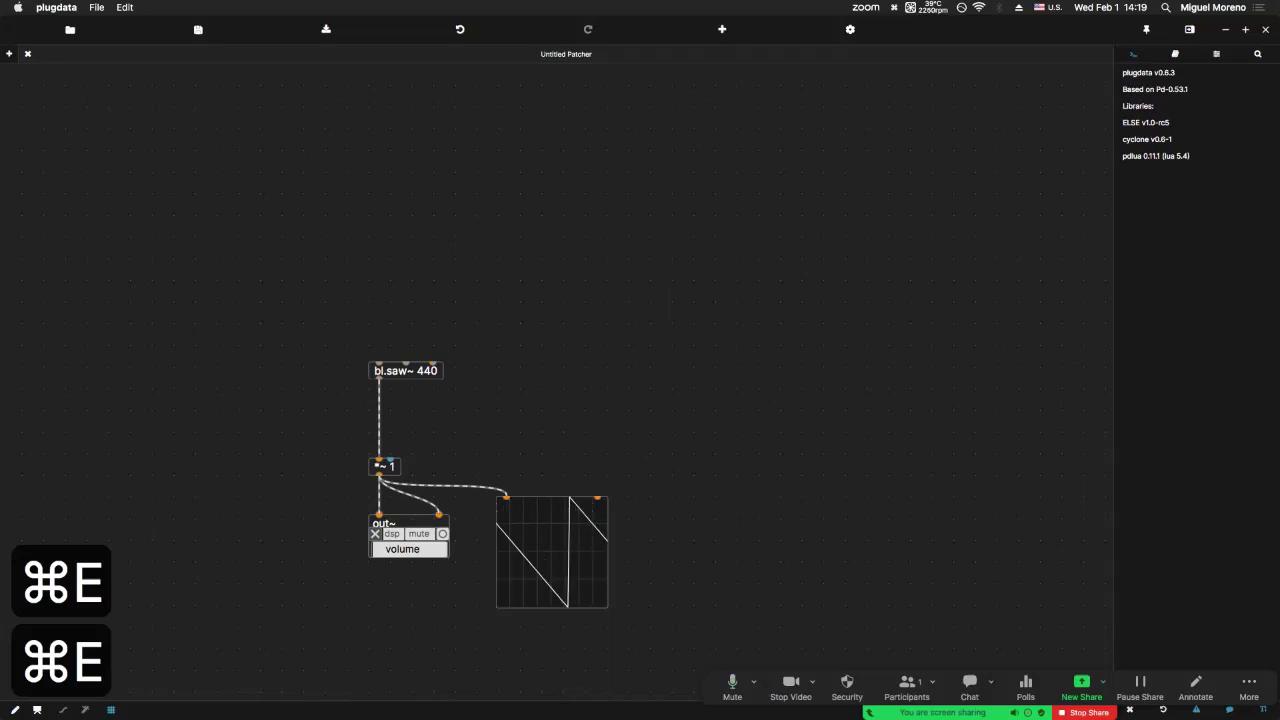
key(super+e)
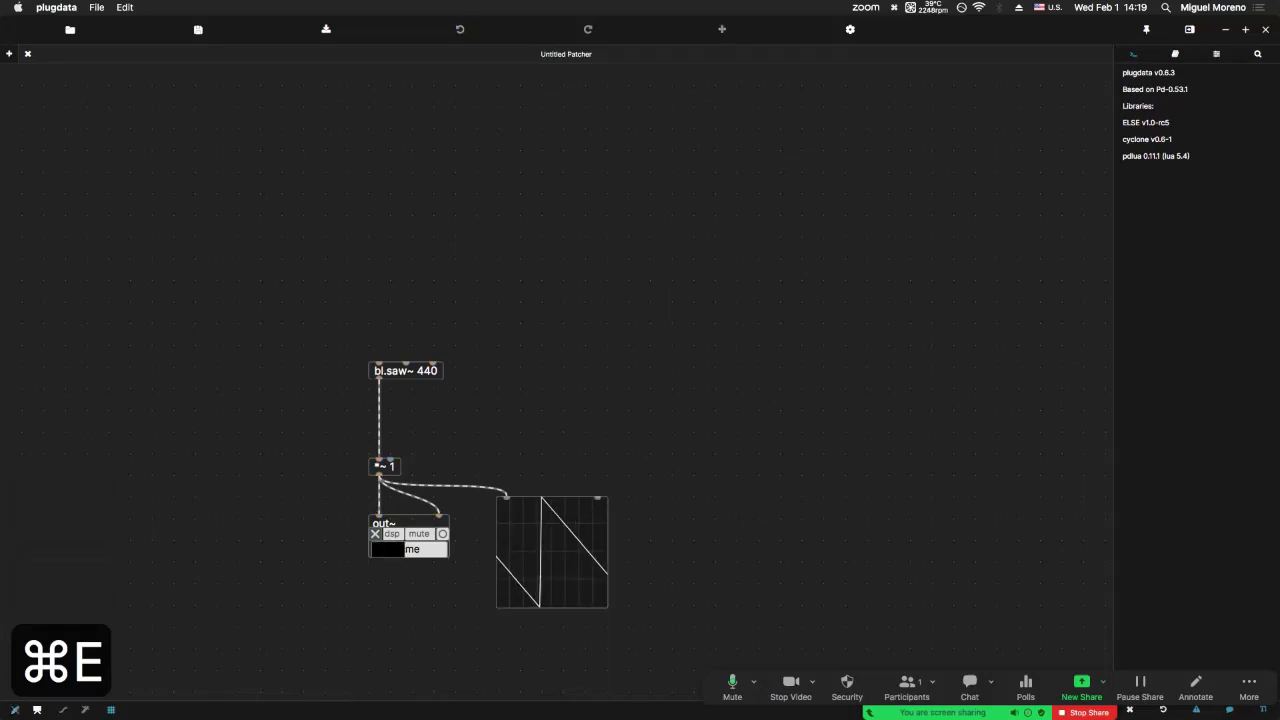
key(super+e)
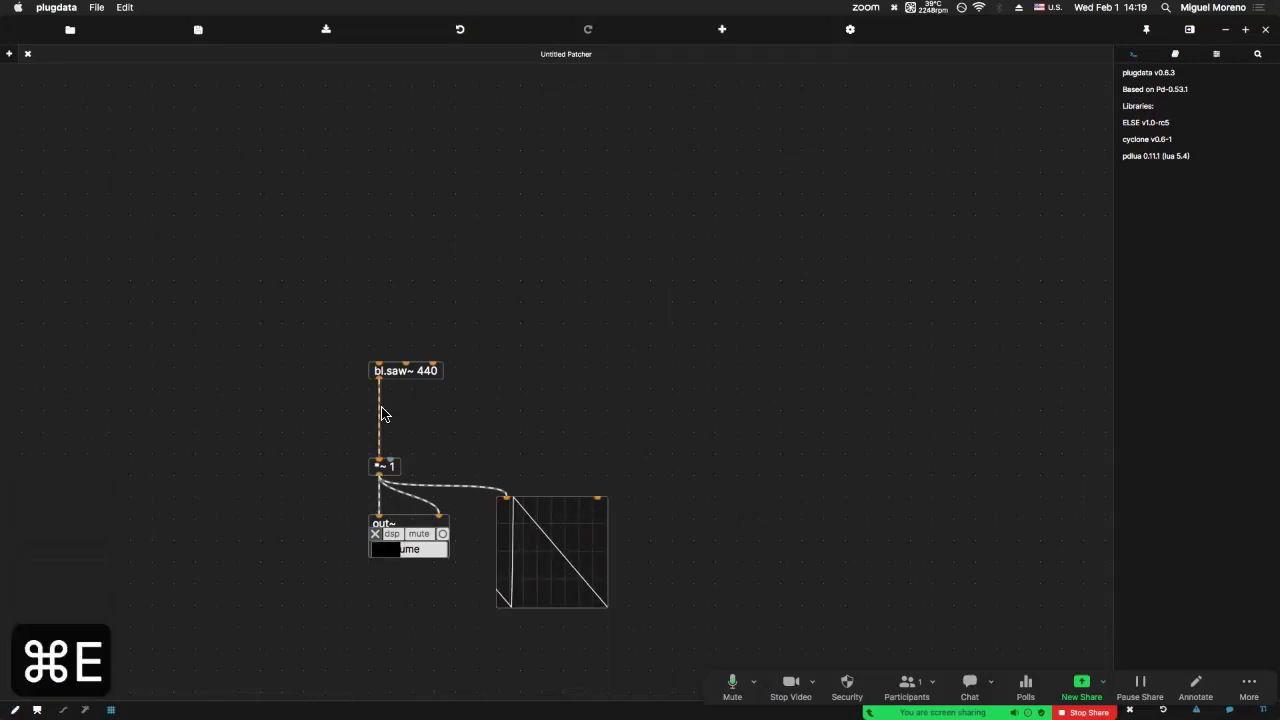
Change the bl.saw~ frequency argument to 10000.
click(440, 372)
double_click(427, 371)
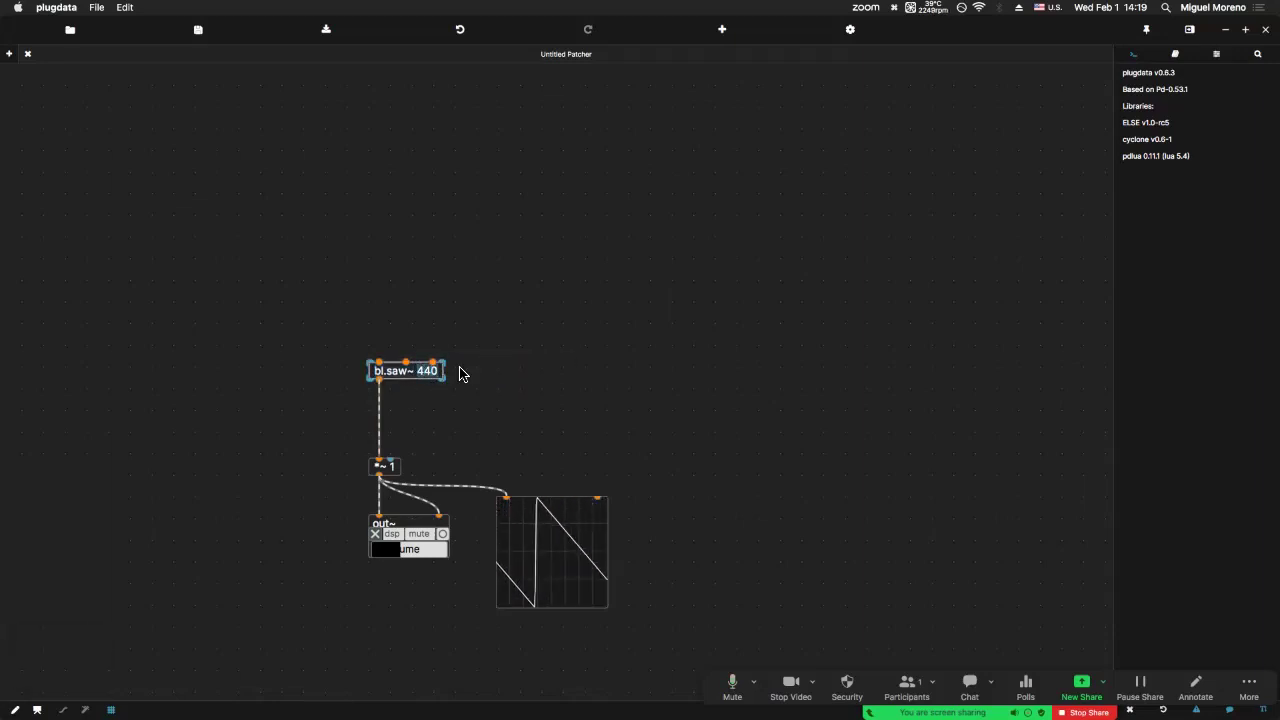
text(10000)
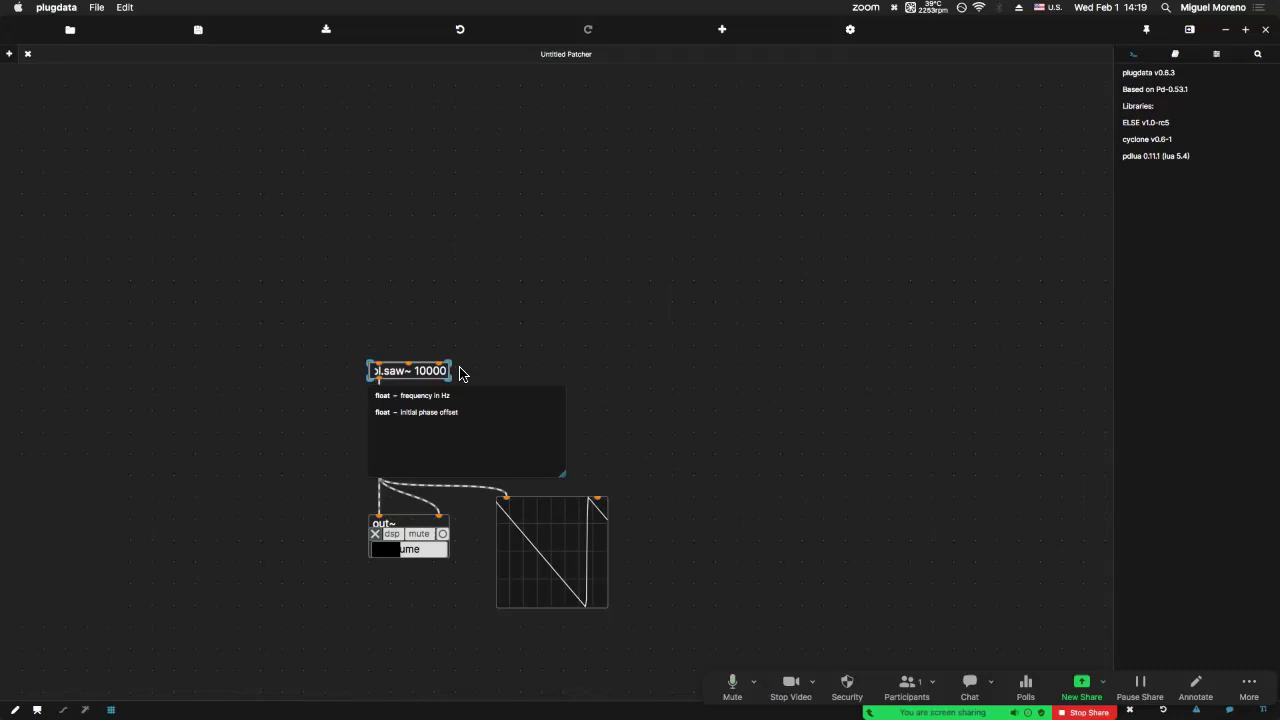
click(462, 374)
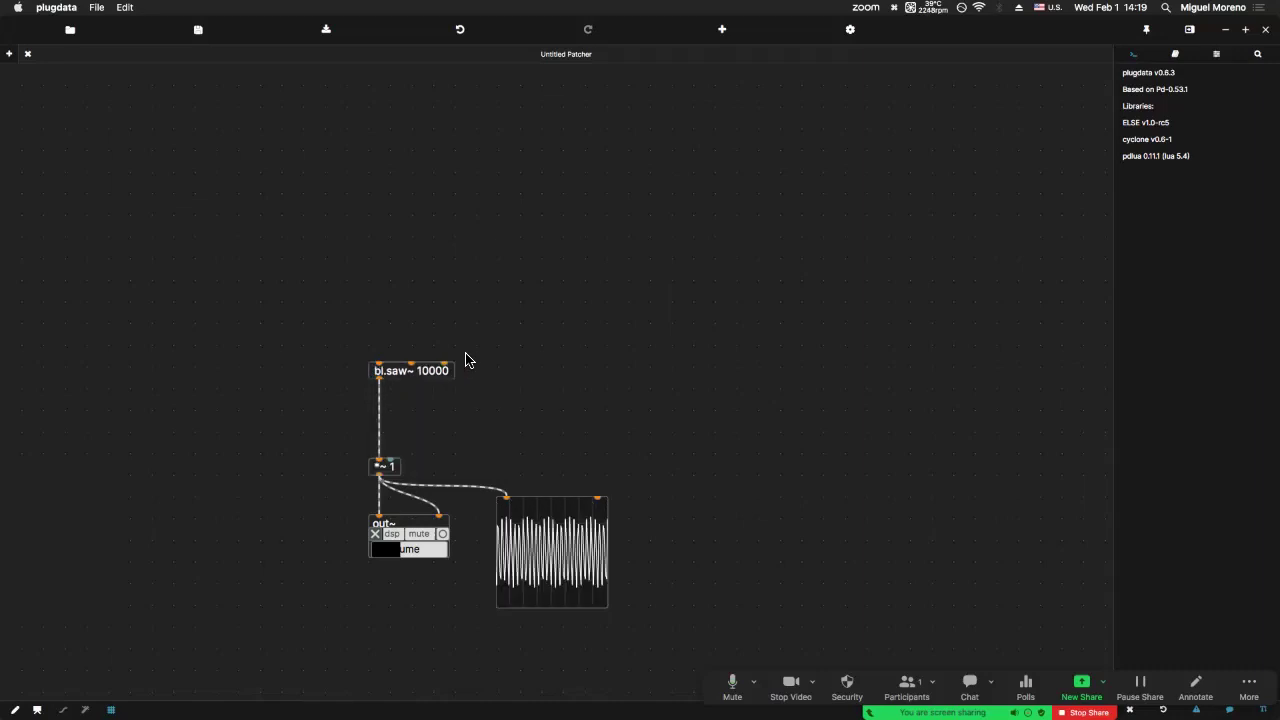
Turn bl.saw~ into a plain saw~ oscillator by removing the bl. prefix from its name.
click(390, 378)
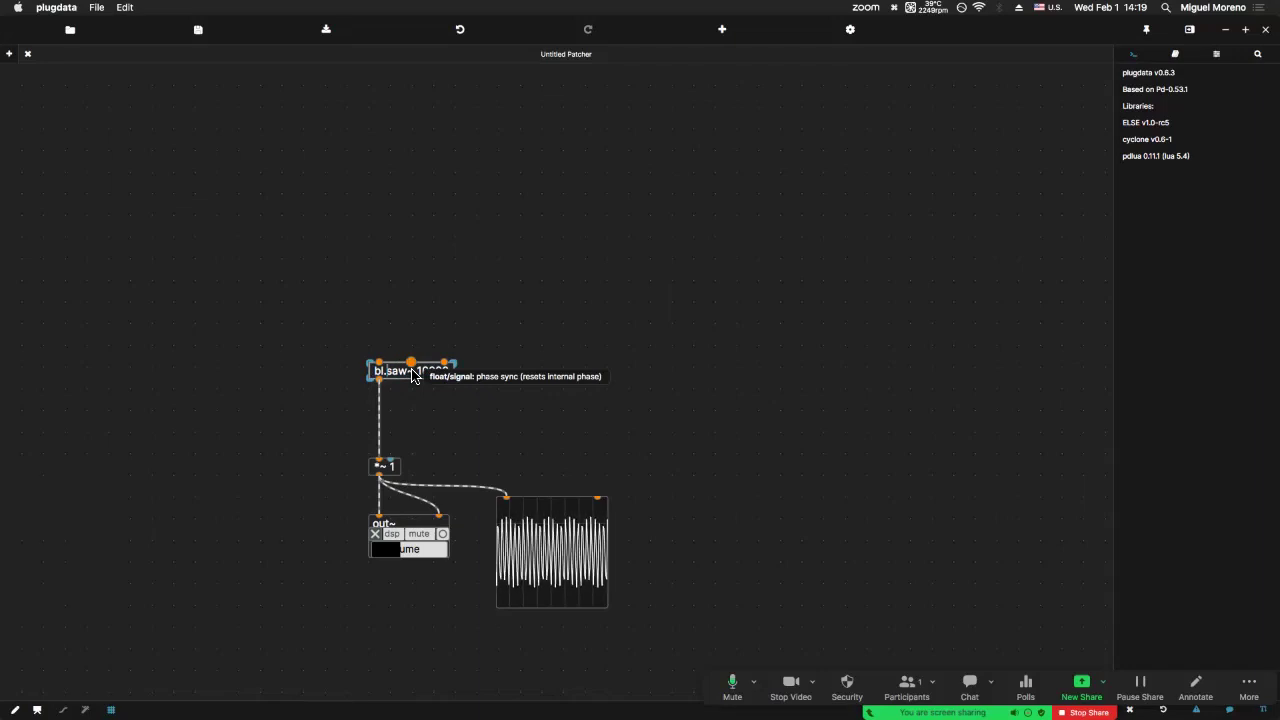
double_click(411, 376)
key(Home)
key(Delete)
key(Delete)
key(Delete)
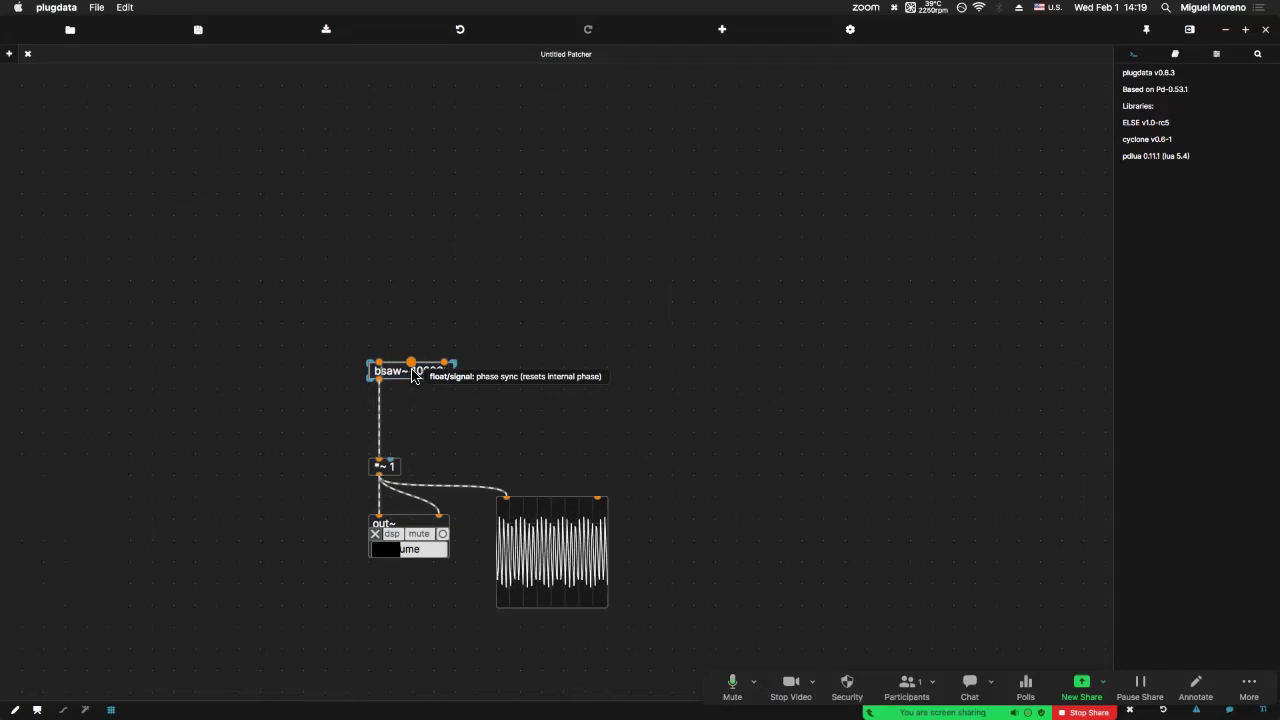
click(443, 323)
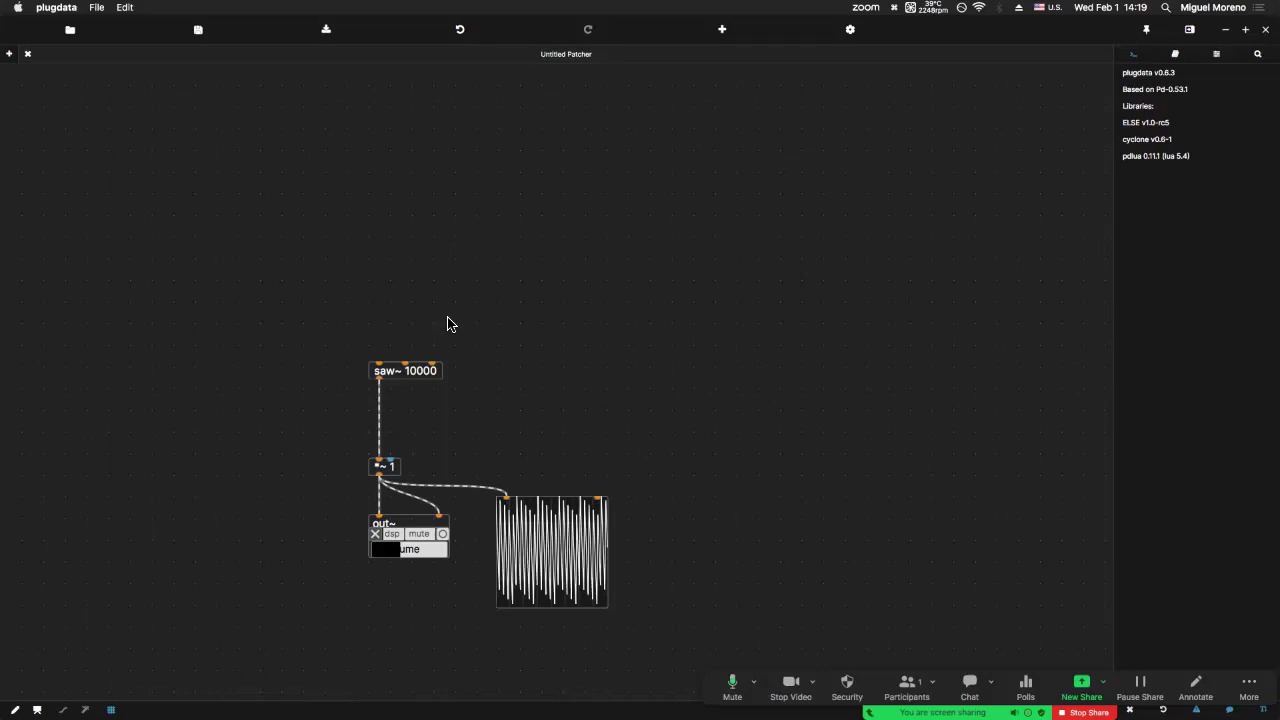
Undo the change to saw~ and turn the out~ volume down to zero.
key(super+z)
key(super+e)
key(super+e)
key(super+e)
key(super+e)
Delete the connection between bl.saw~ and *~ 1, and remove the frequency argument from bl.saw~.
click(381, 437)
key(BackSpace)
click(421, 372)
click(421, 371)
double_click(421, 372)
key(BackSpace)
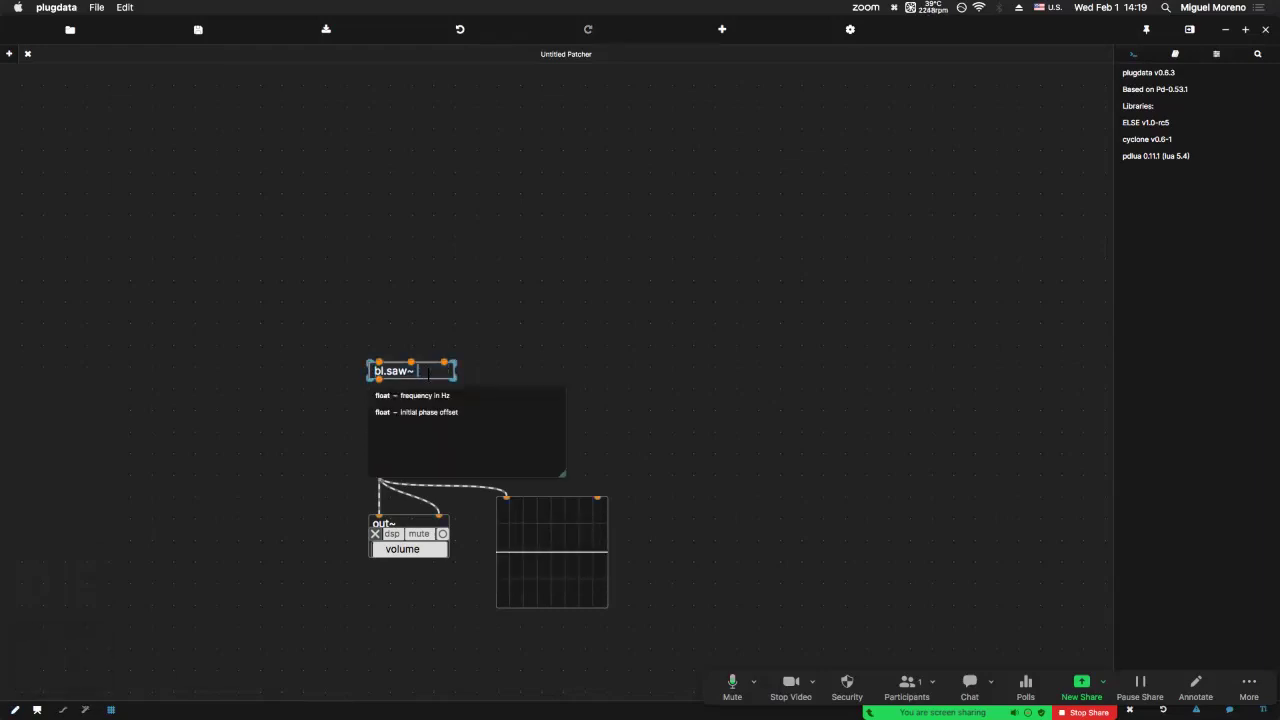
click(480, 372)
key(super+e)
key(super+e)
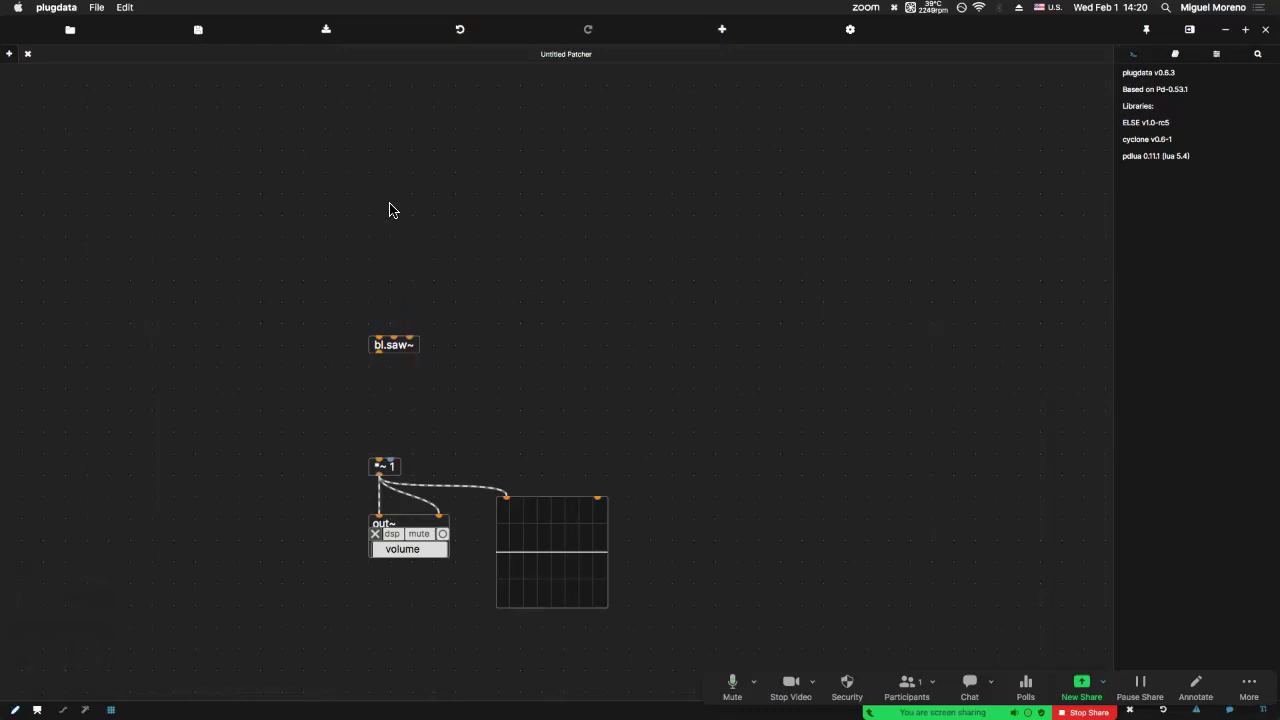
Add a notein object well above bl.saw~.
key(super+1)
text(notein)
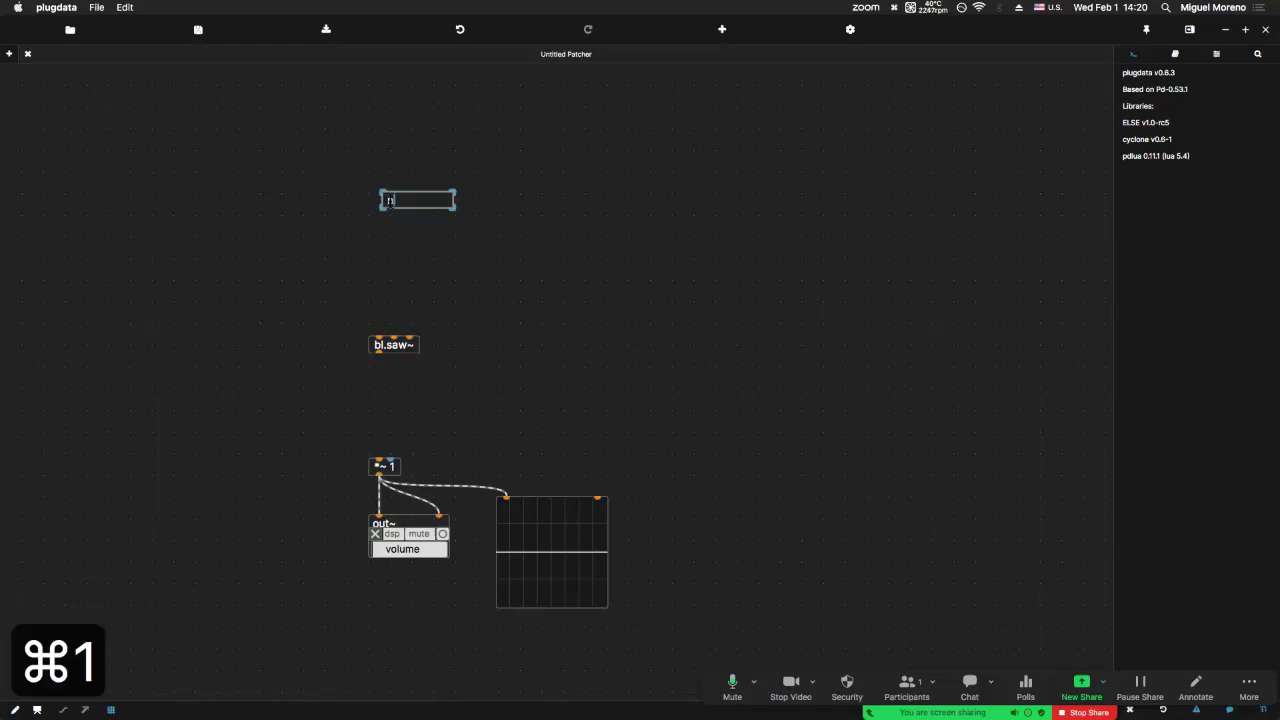
drag(397, 194, 400, 205)
click(404, 246)
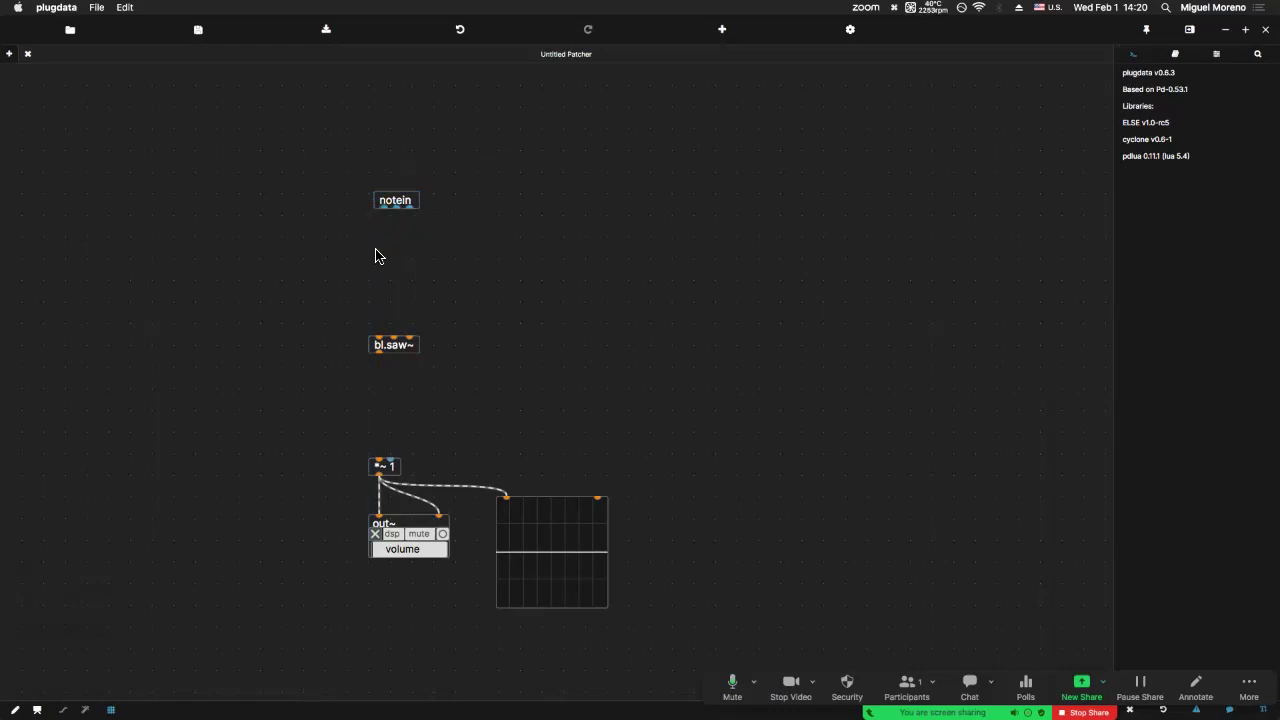
Add a mono -high object below notein and connect notein's note and velocity outlets to its two inlets.
double_click(386, 237)
text(mono -high)
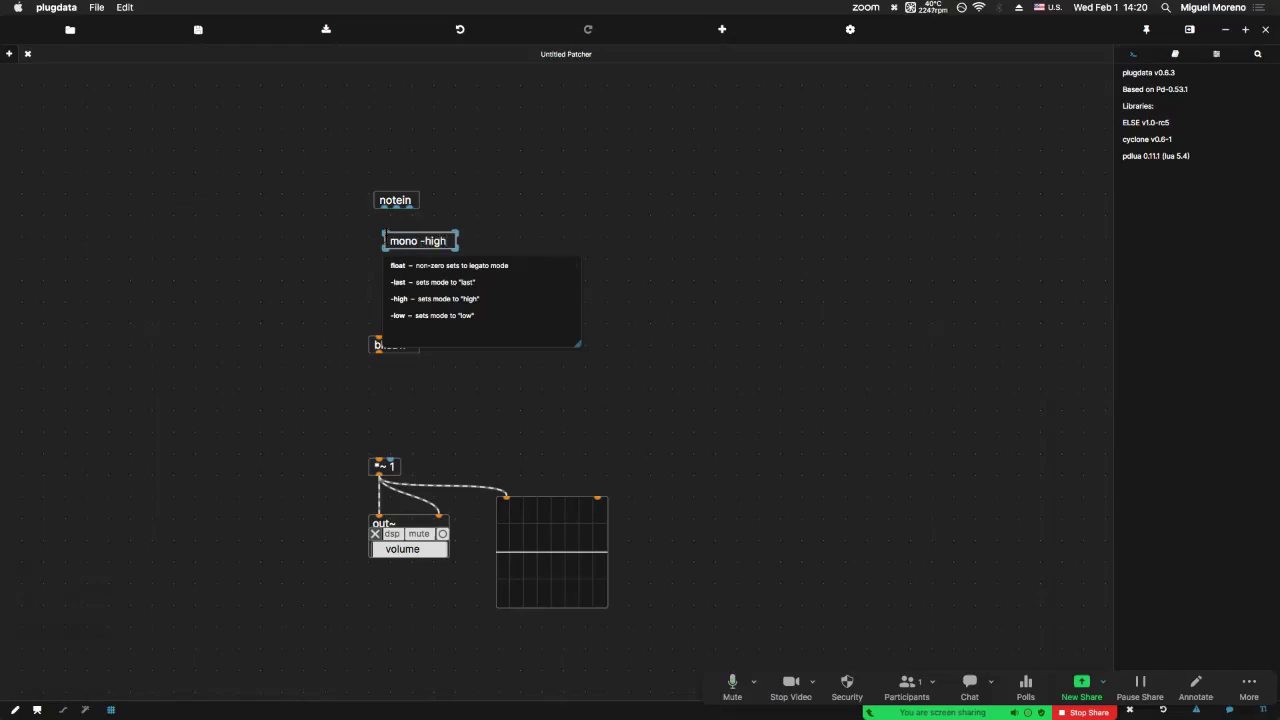
click(356, 246)
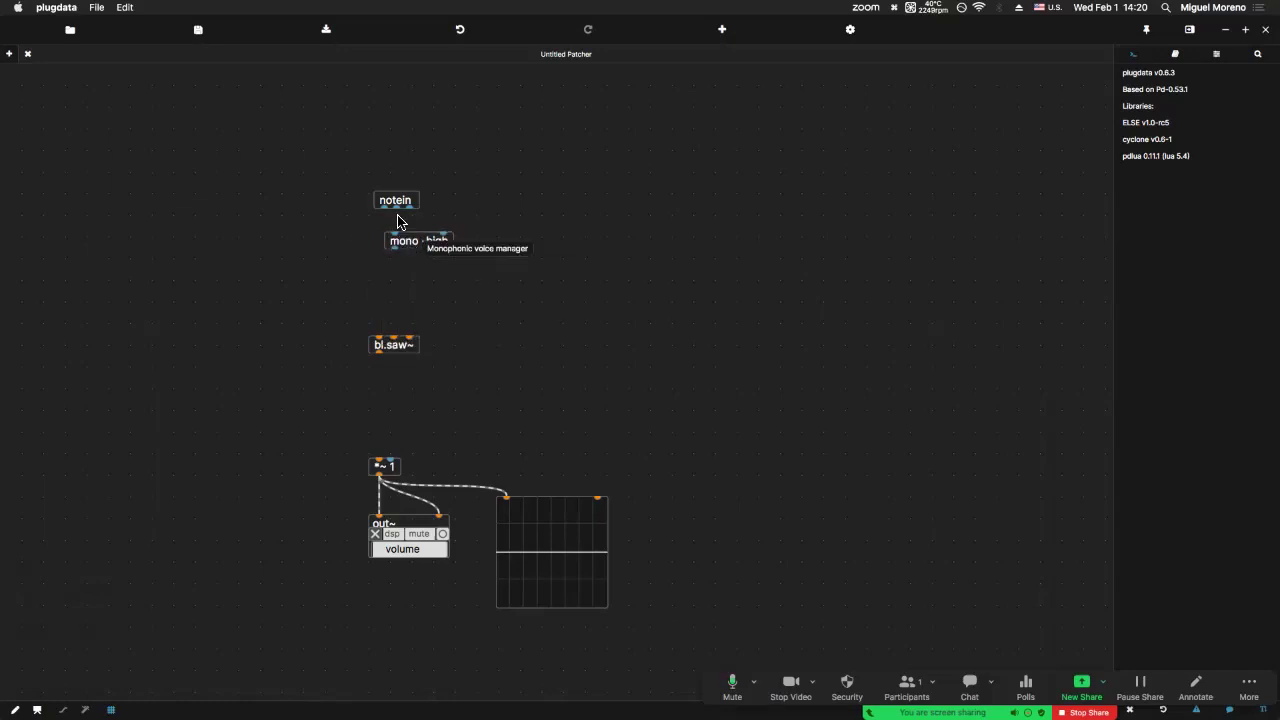
drag(382, 208, 441, 234)
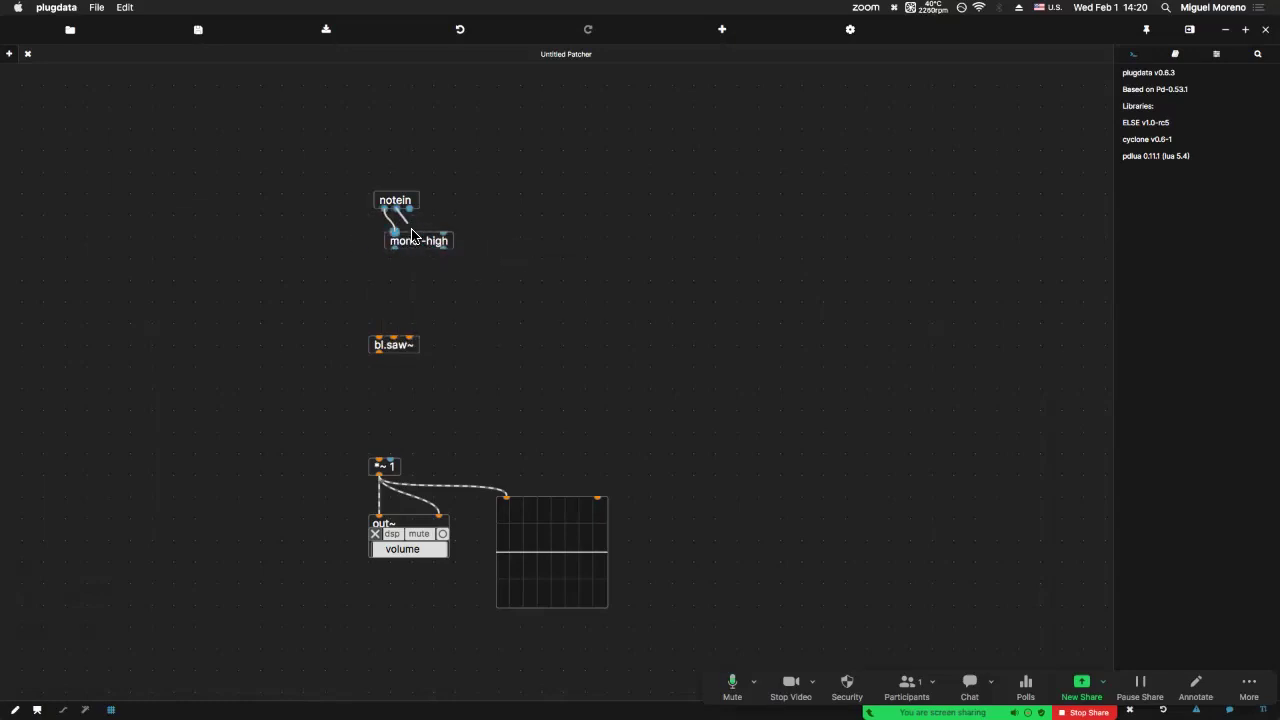
Align mono -high directly beneath notein and nudge notein slightly upward to widen the gap between them.
click(424, 242)
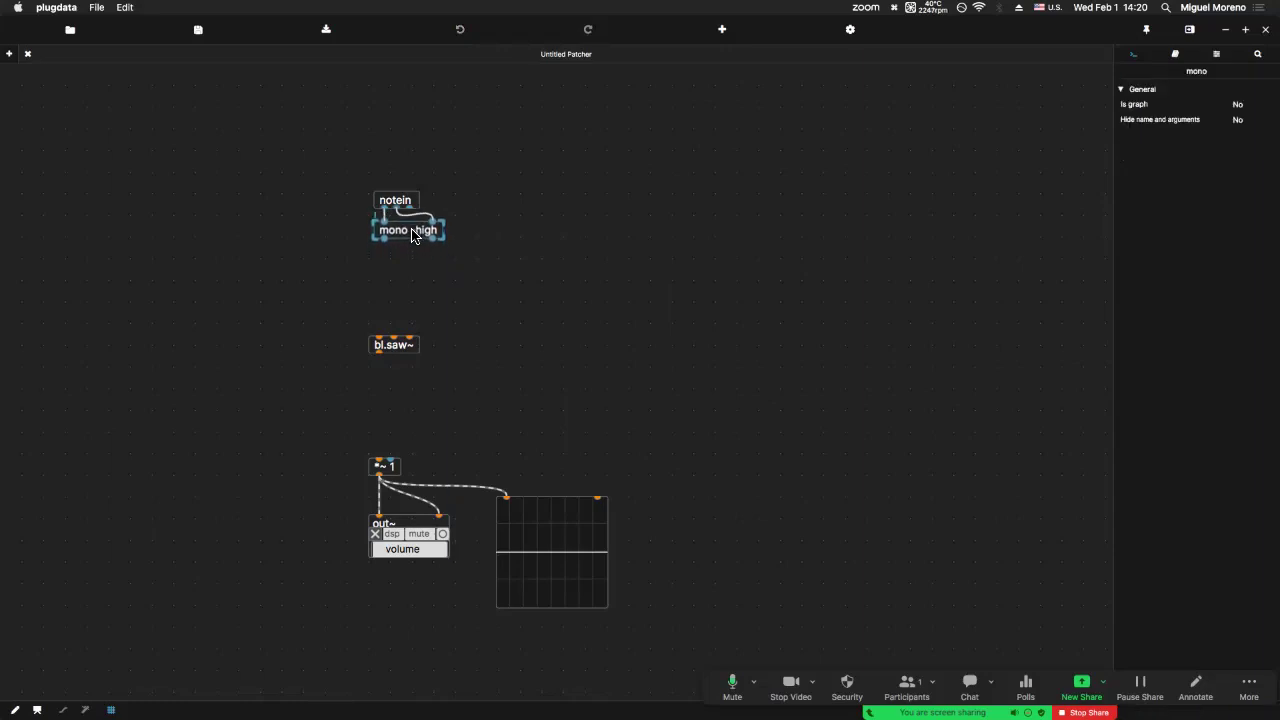
click(402, 255)
drag(460, 264, 428, 239)
drag(474, 192, 424, 200)
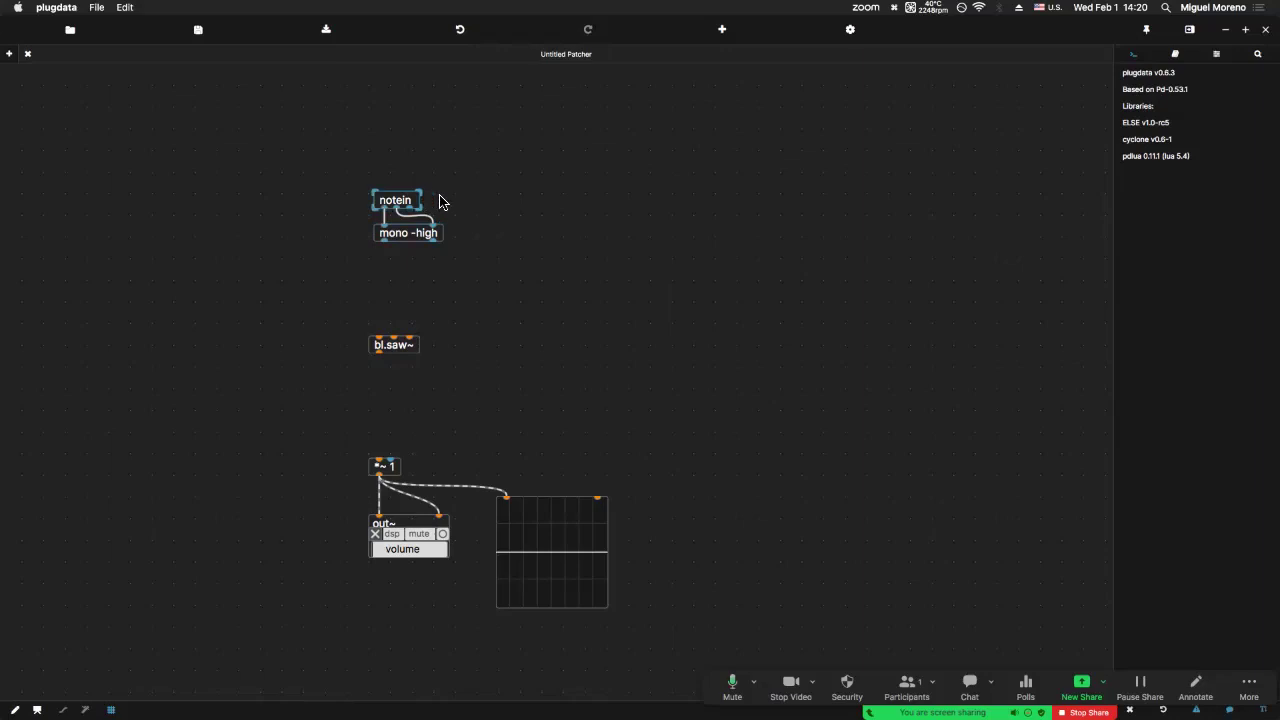
key(shift+Up)
click(462, 207)
Add two number boxes below mono -high and connect one to each of its outlets.
key(super+3)
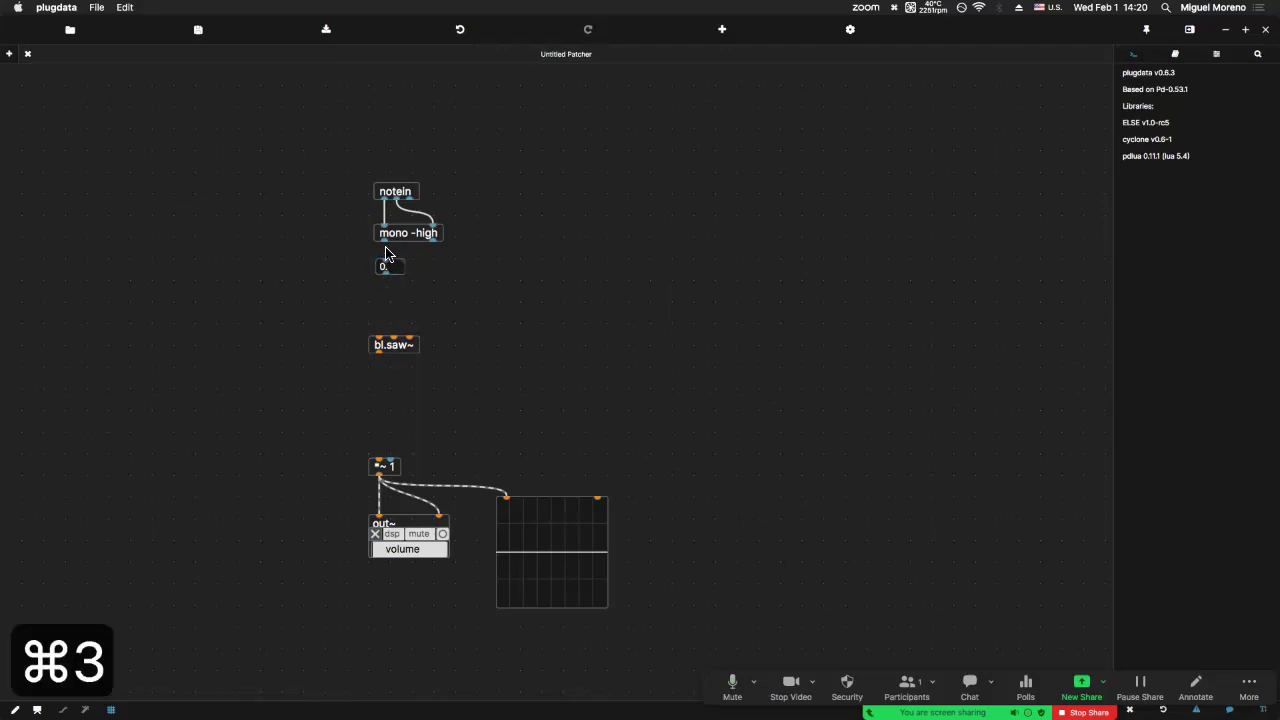
click(395, 270)
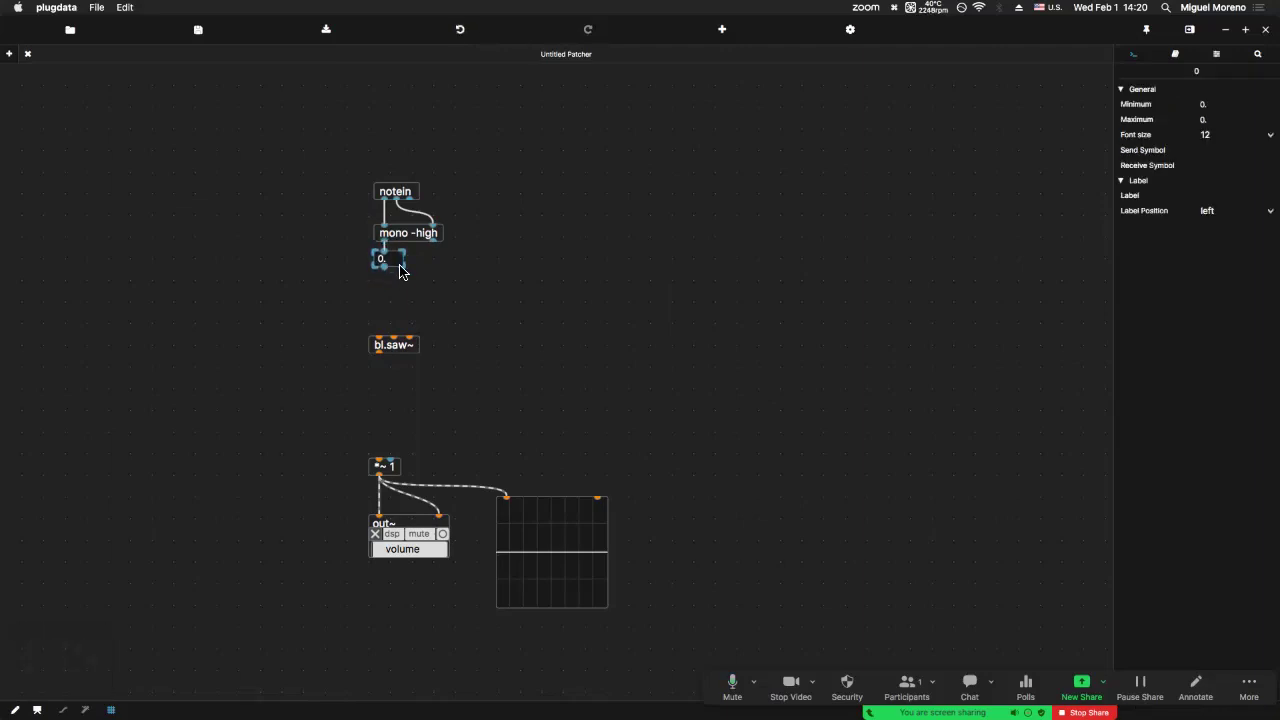
click(461, 267)
key(super+3)
click(462, 262)
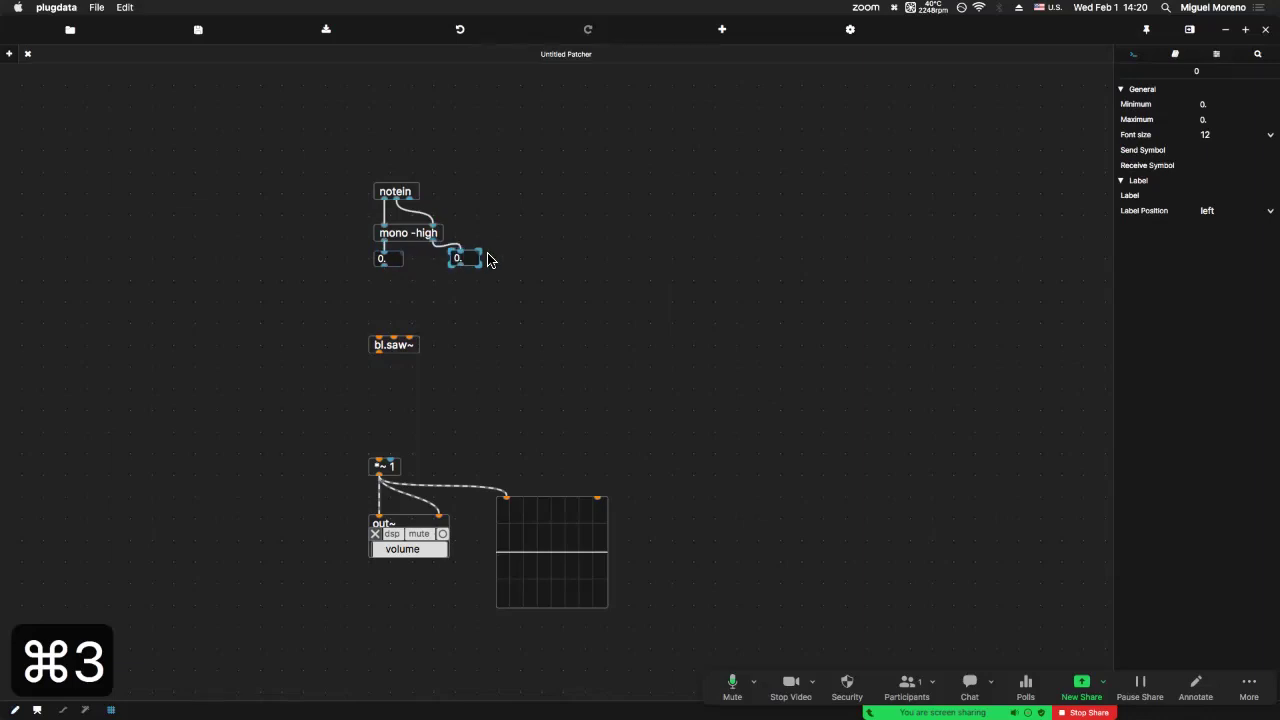
Label the two number boxes under mono -high with the comments "Velocity" and "MIDI note" beside the matching box.
click(490, 258)
key(super+5)
text(Velocity)
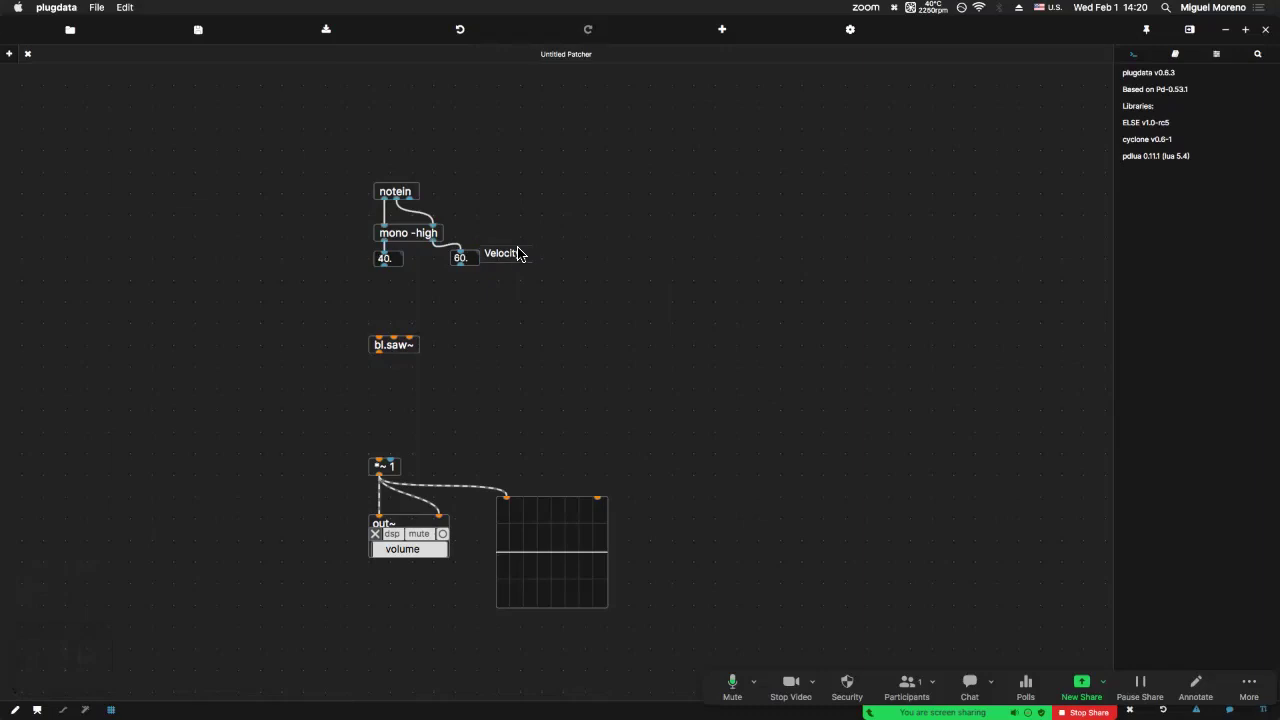
click(520, 283)
key(super+5)
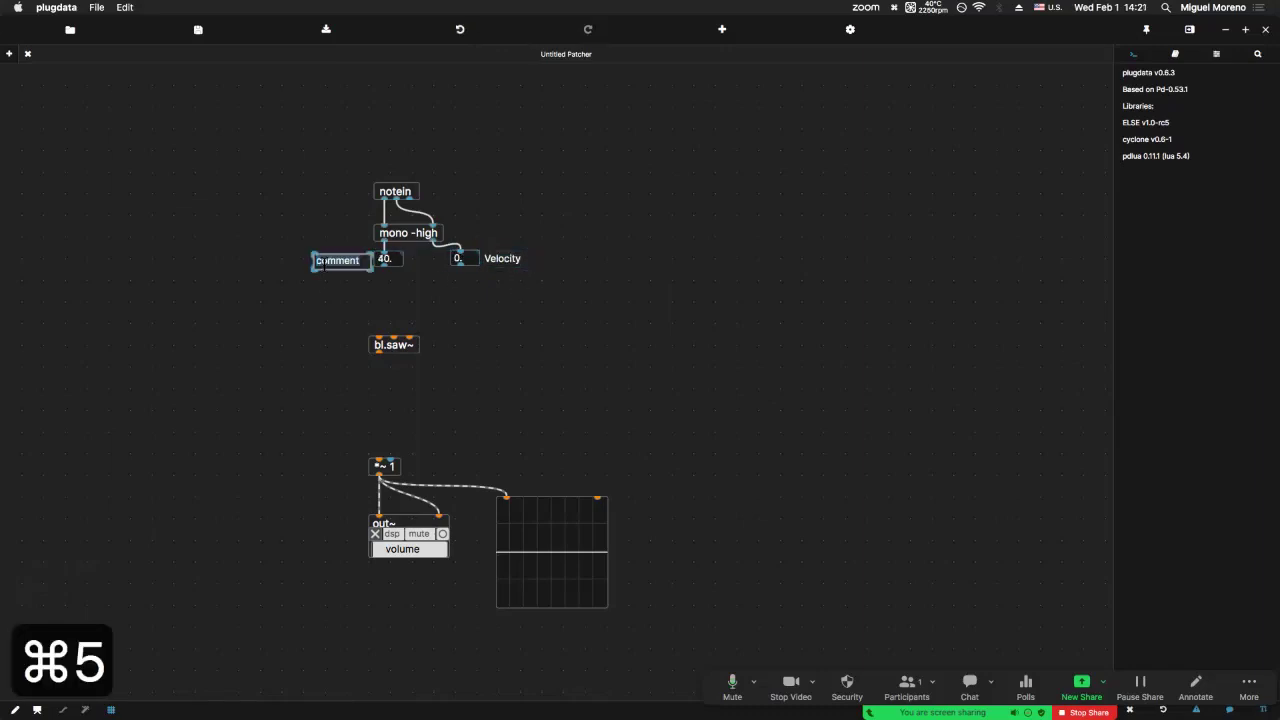
text(MIDI note)
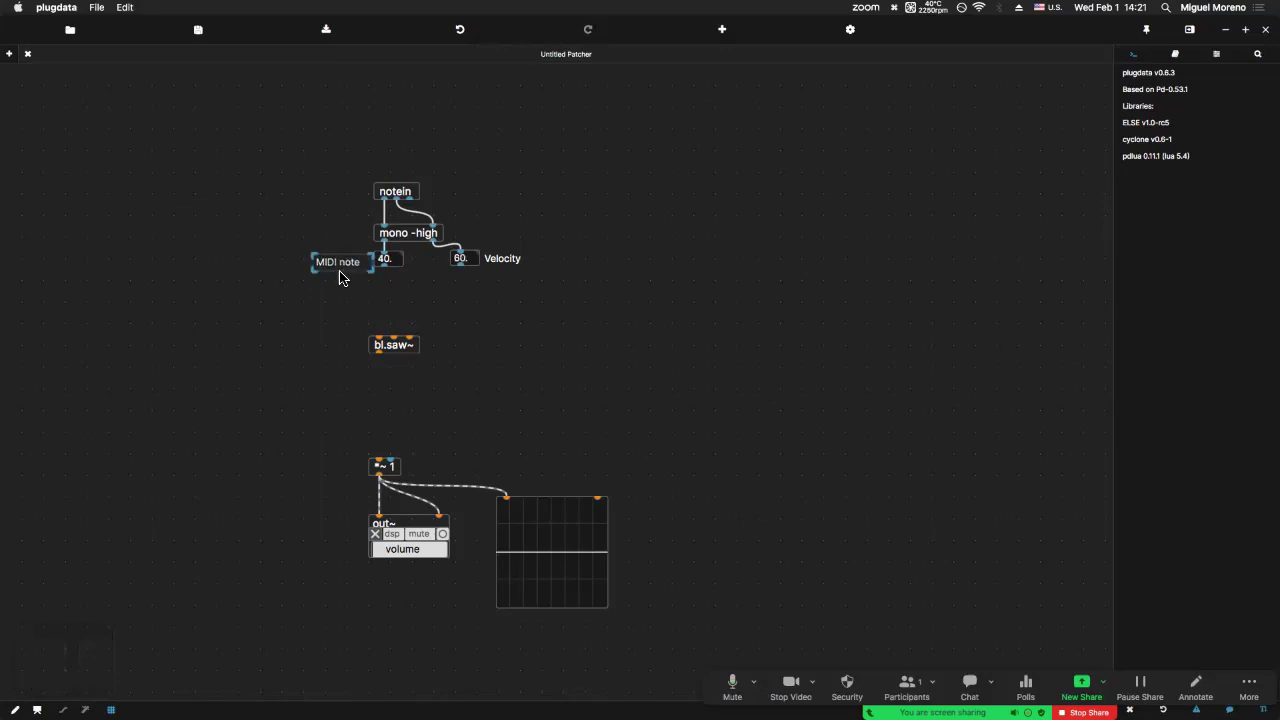
click(345, 268)
click(342, 288)
Add an mtof object below the MIDI note number box, align it and connect the box to it.
key(super+1)
text(mtof)
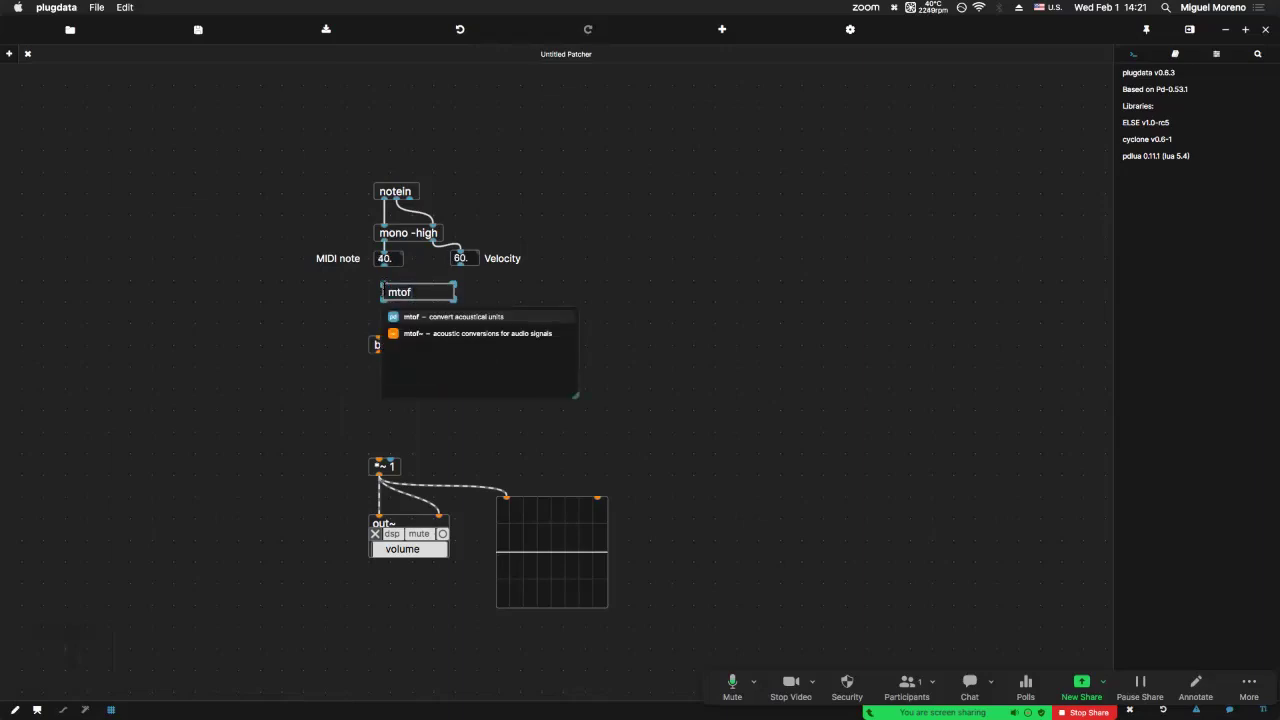
click(358, 301)
drag(400, 299, 391, 297)
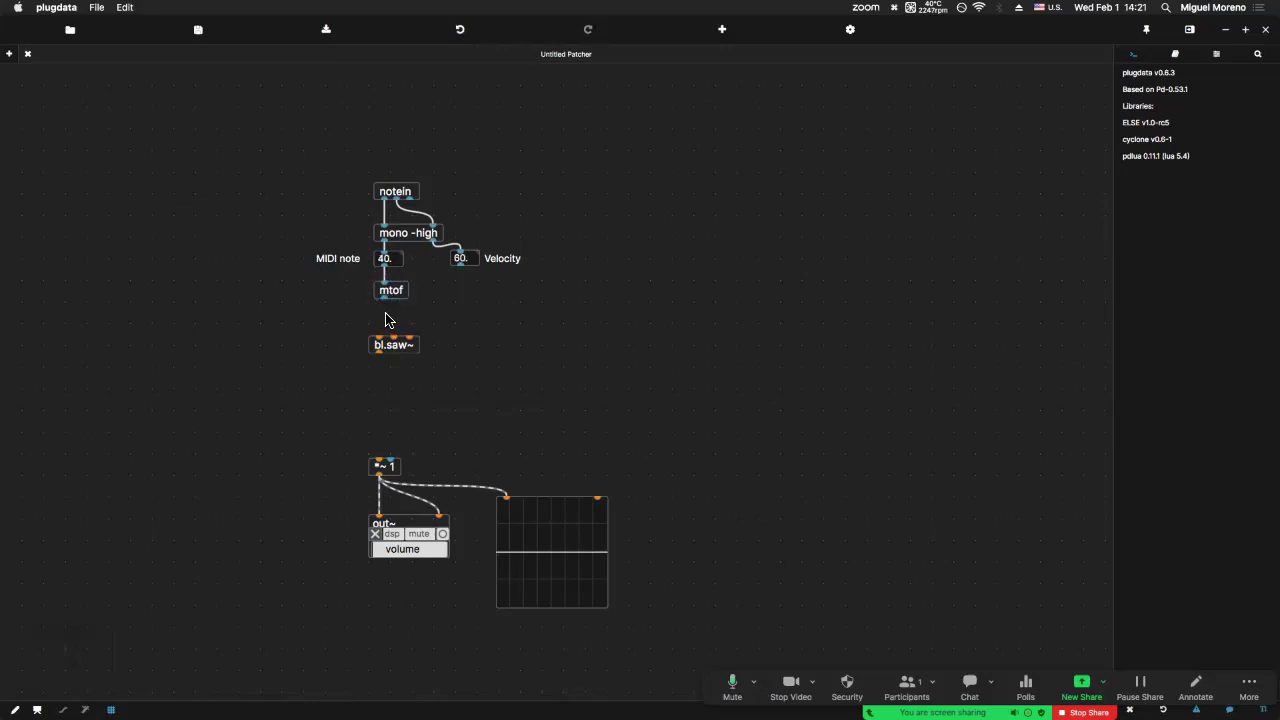
Insert a number box between mtof and bl.saw~, wire all three in series, and connect bl.saw~ to *~ 1.
key(super+3)
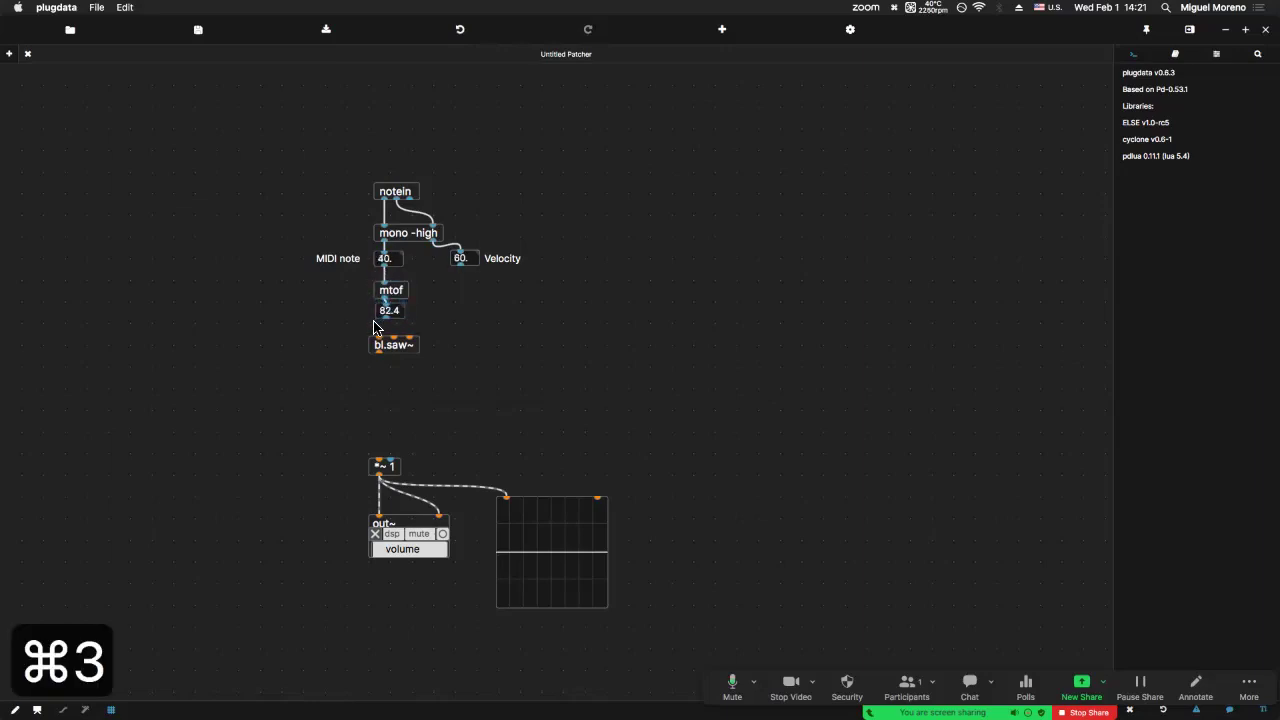
drag(381, 318, 380, 461)
click(437, 391)
Raise the out~ volume briefly to hear the MIDI-driven oscillator, and turn it back down to zero.
key(super+e)
click(412, 549)
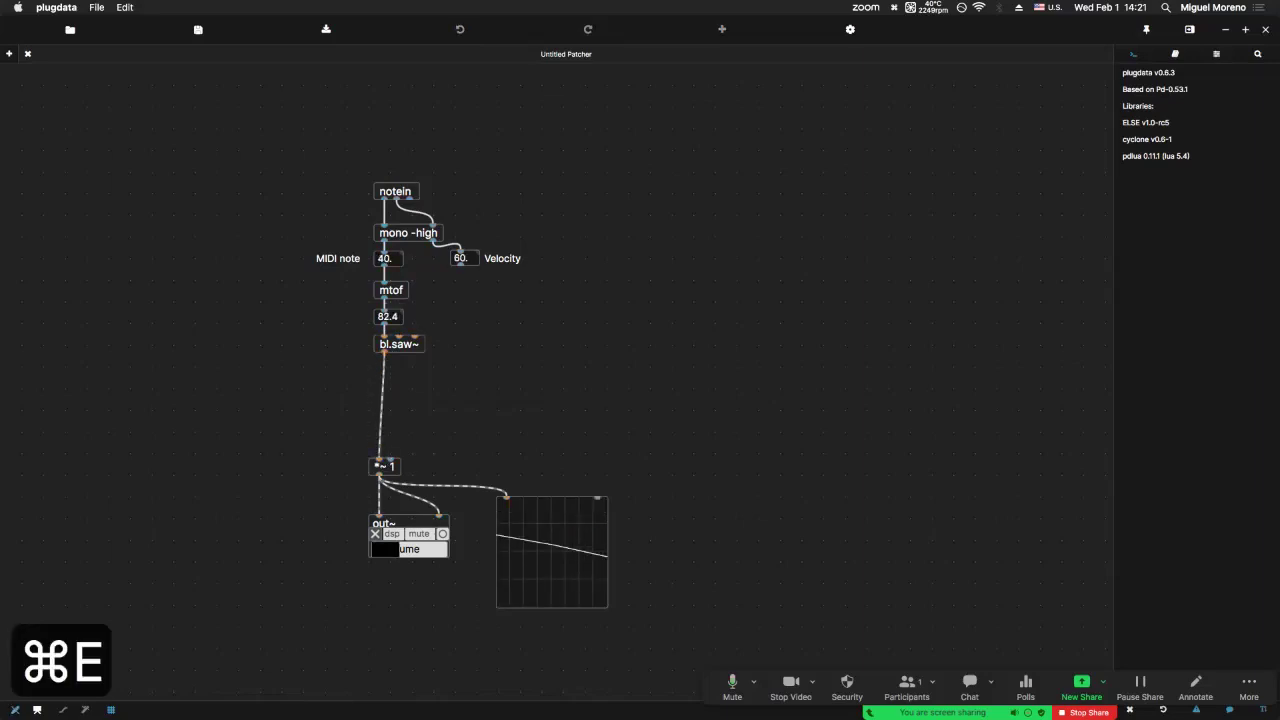
drag(412, 549, 374, 549)
key(super+e)
key(super+e)
key(super+e)
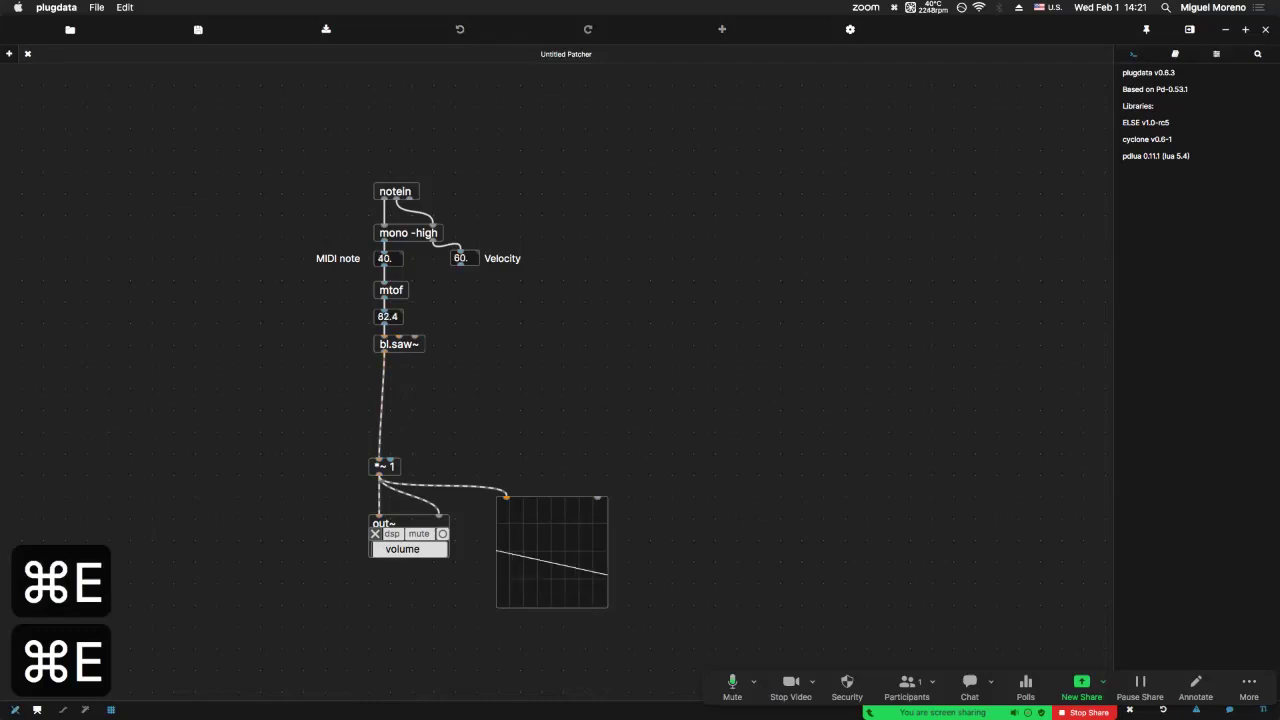
key(super+e)
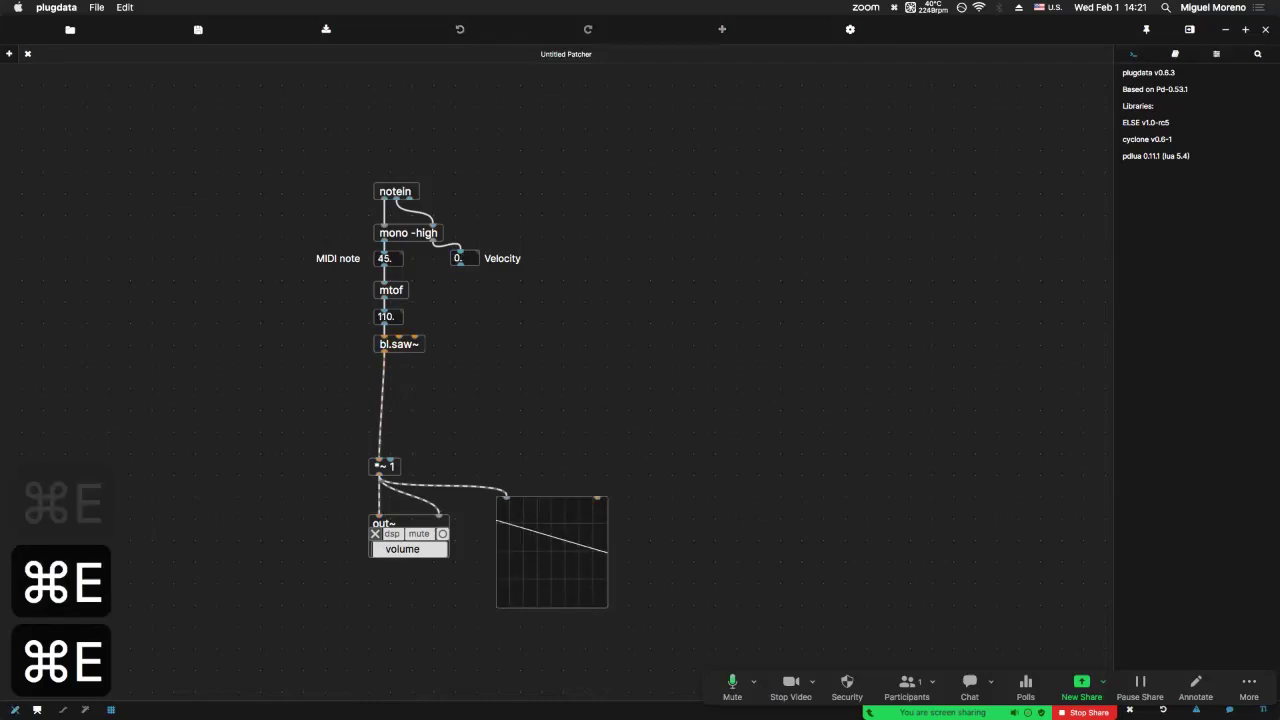
Set the out~ volume to about half and delete the connection between bl.saw~ and *~ 1.
click(410, 549)
key(super+e)
click(381, 405)
key(BackSpace)
Add a *~ object between bl.saw~ and *~ 1, and connect bl.saw~ to its first inlet.
key(super+1)
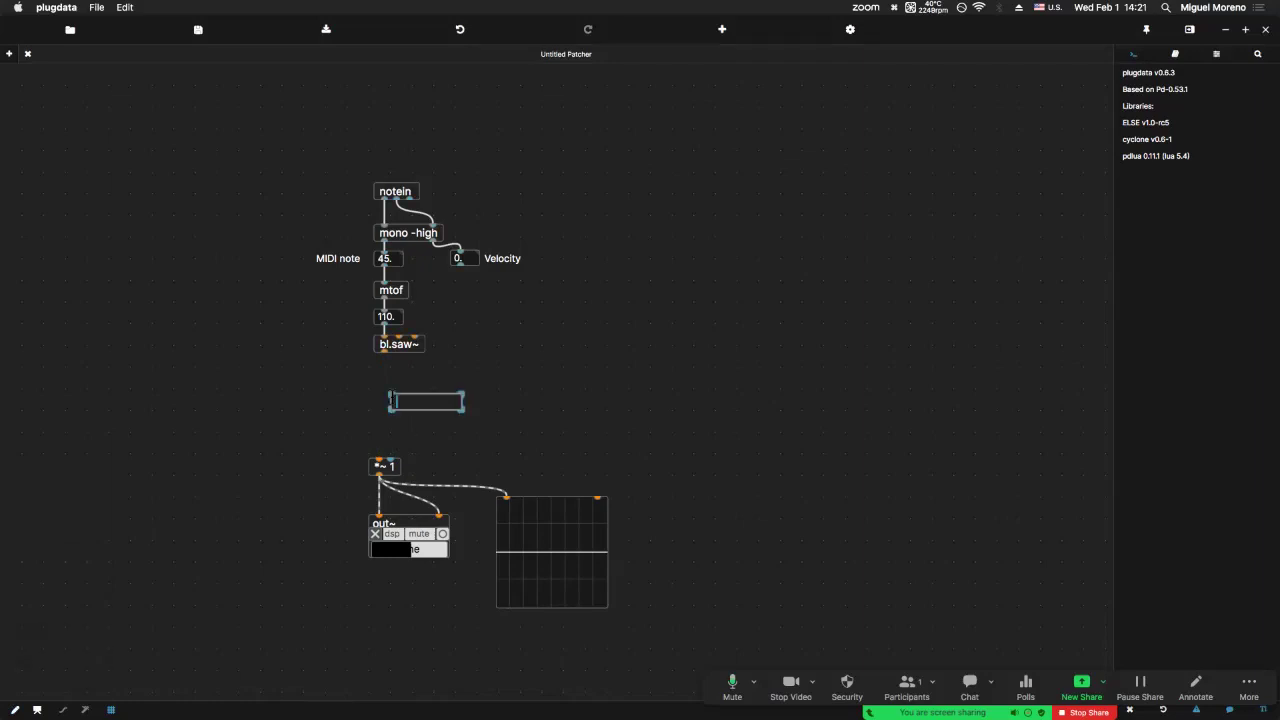
text(*~)
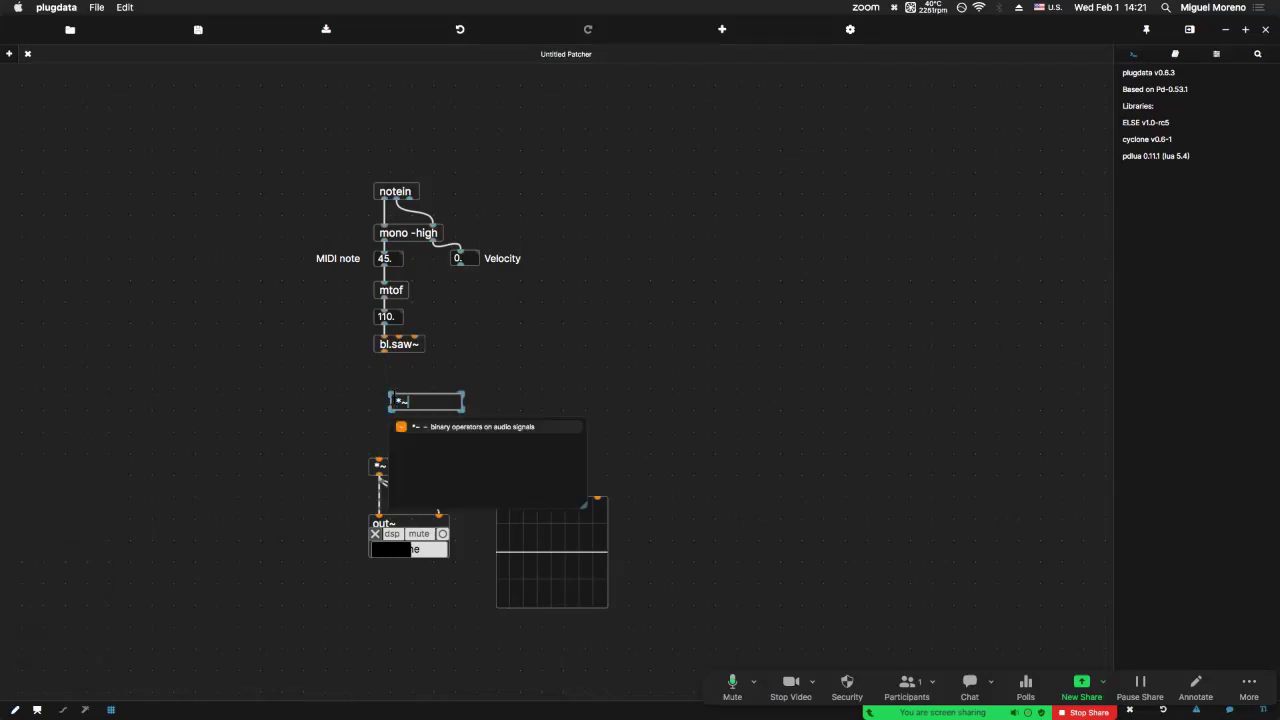
click(400, 378)
drag(385, 352, 427, 404)
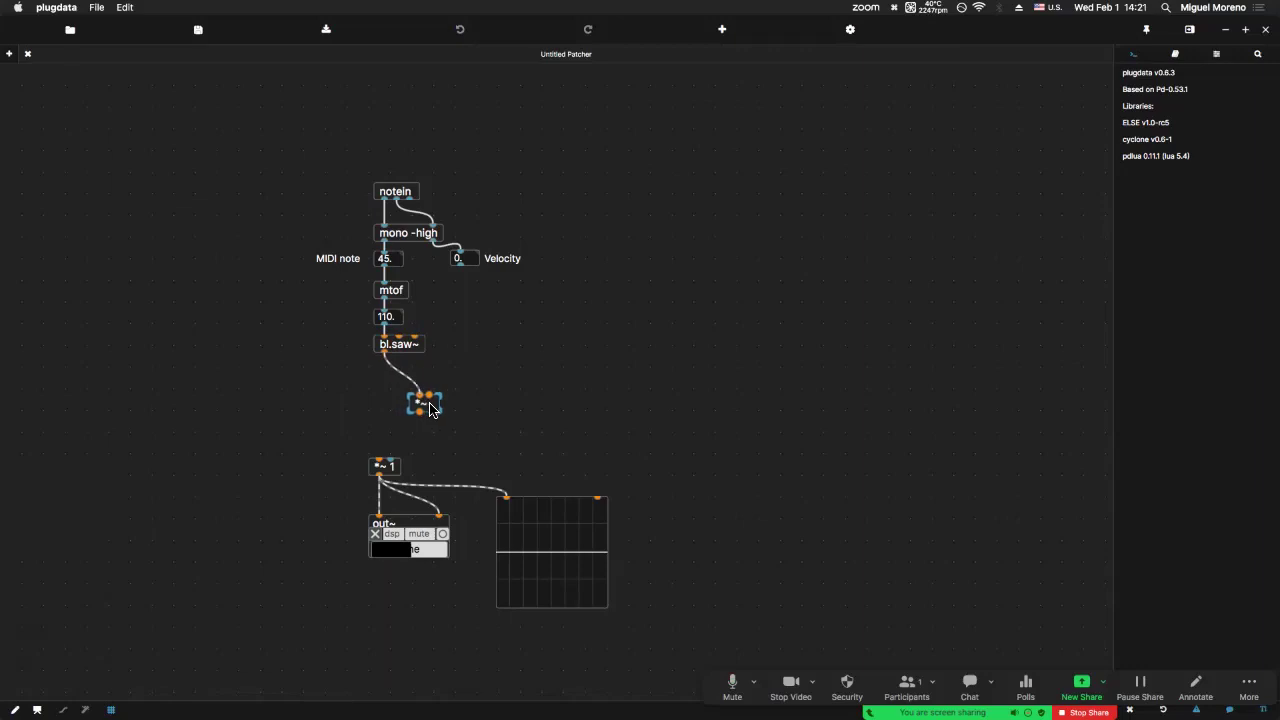
Add a > 0 object aligned below the Velocity number box and connect the box to it.
key(super+1)
text(> 0)
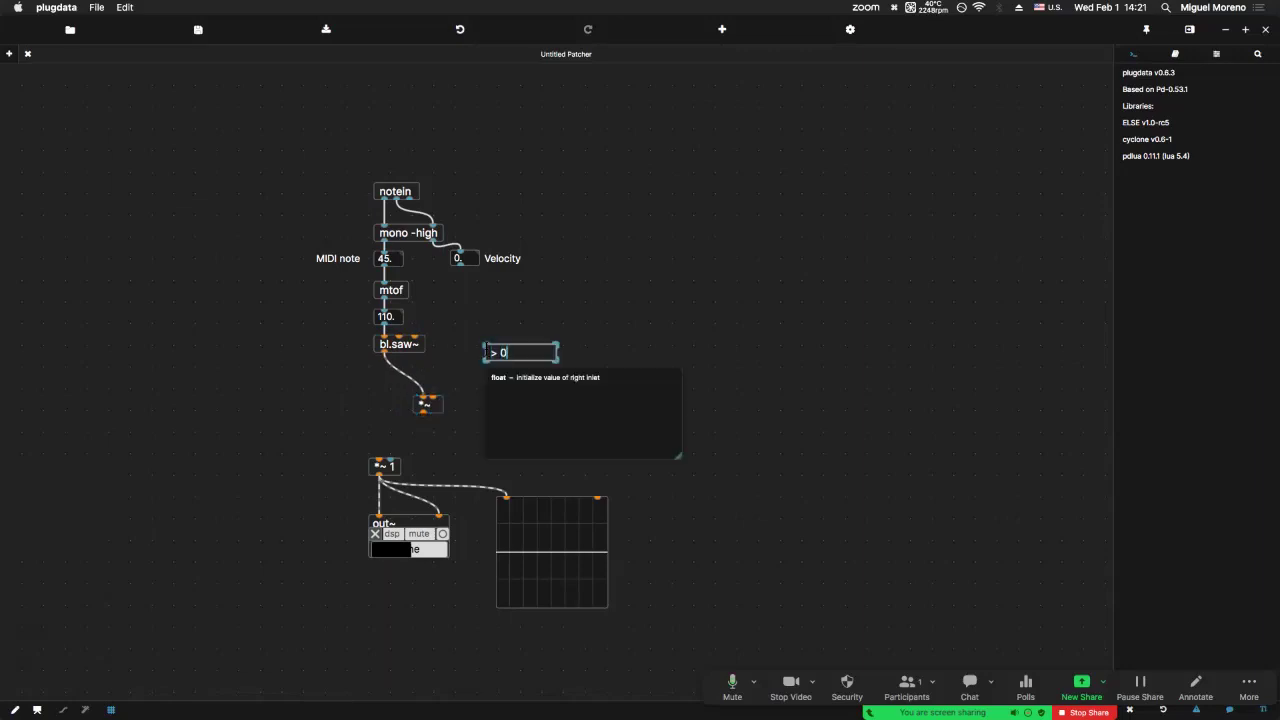
click(478, 287)
mouse_move(462, 268)
mouse_down()
mouse_move(490, 346)
mouse_move(501, 317)
mouse_move(480, 292)
mouse_up()
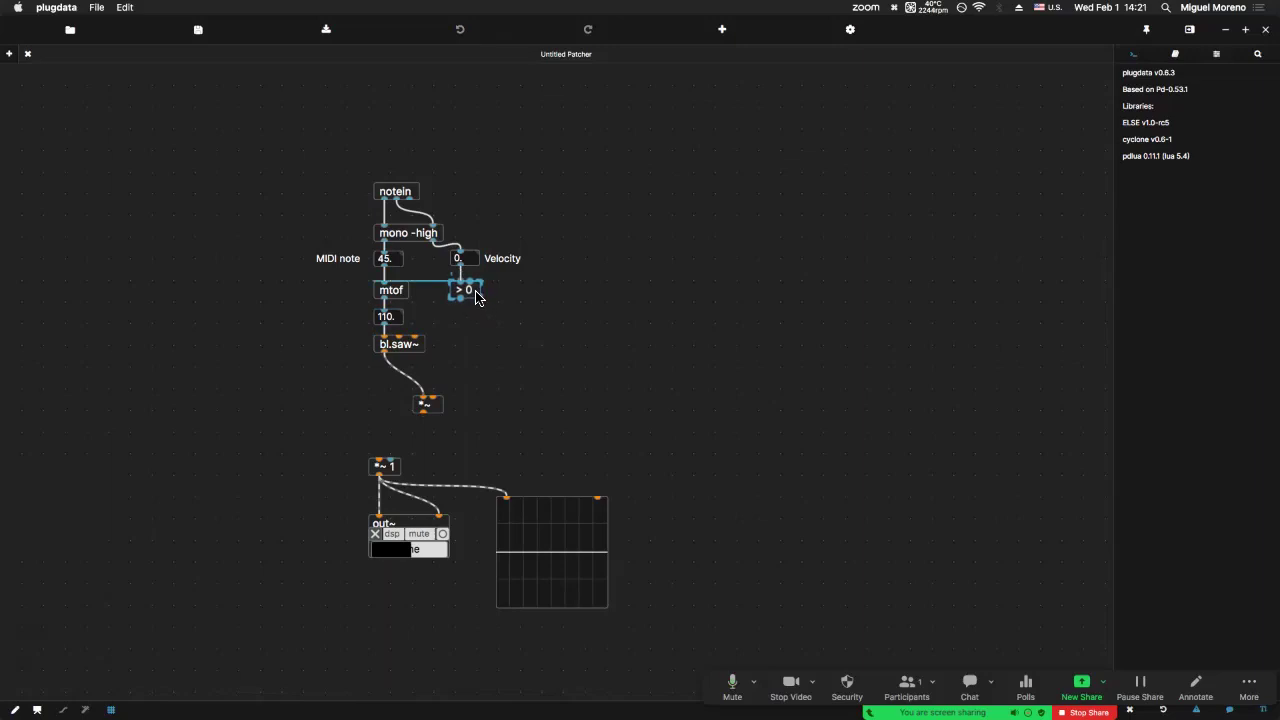
click(505, 300)
drag(480, 293, 473, 293)
Add a toggle below > 0, wire it from > 0 into the second inlet of *~, and connect *~ to *~ 1.
key(super+1)
text(tgl)
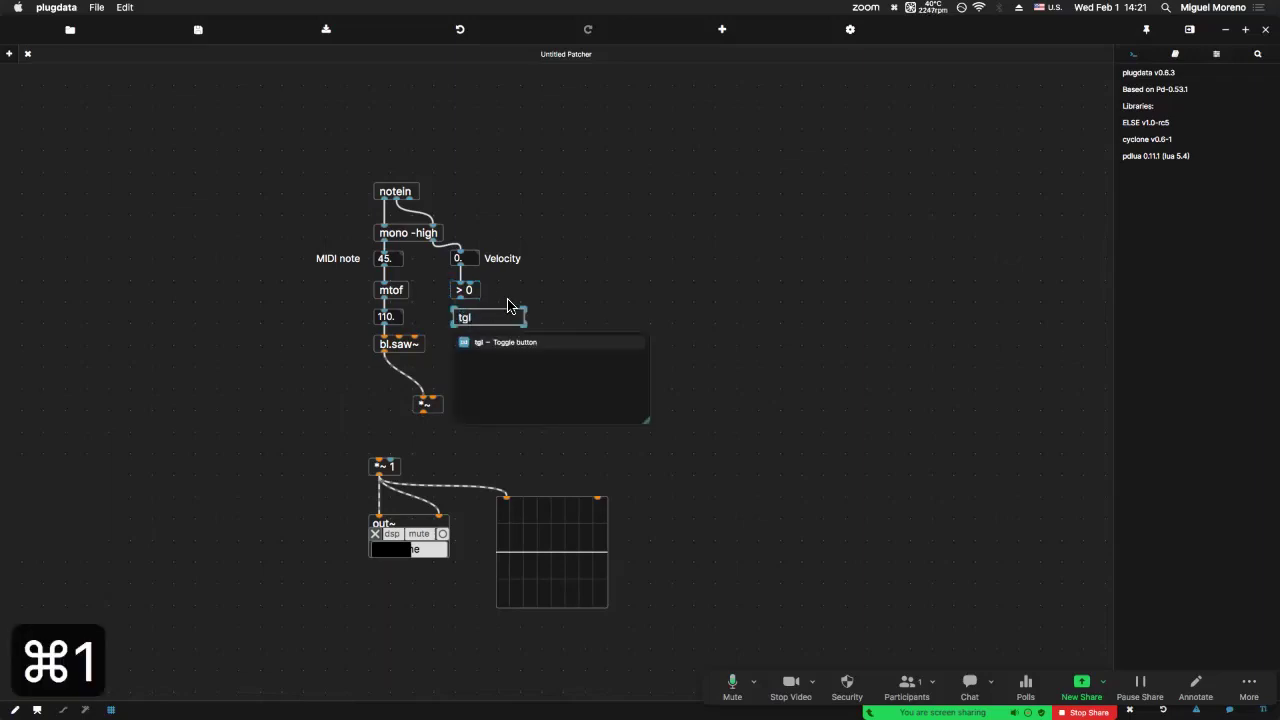
key(Return)
drag(465, 333, 384, 463)
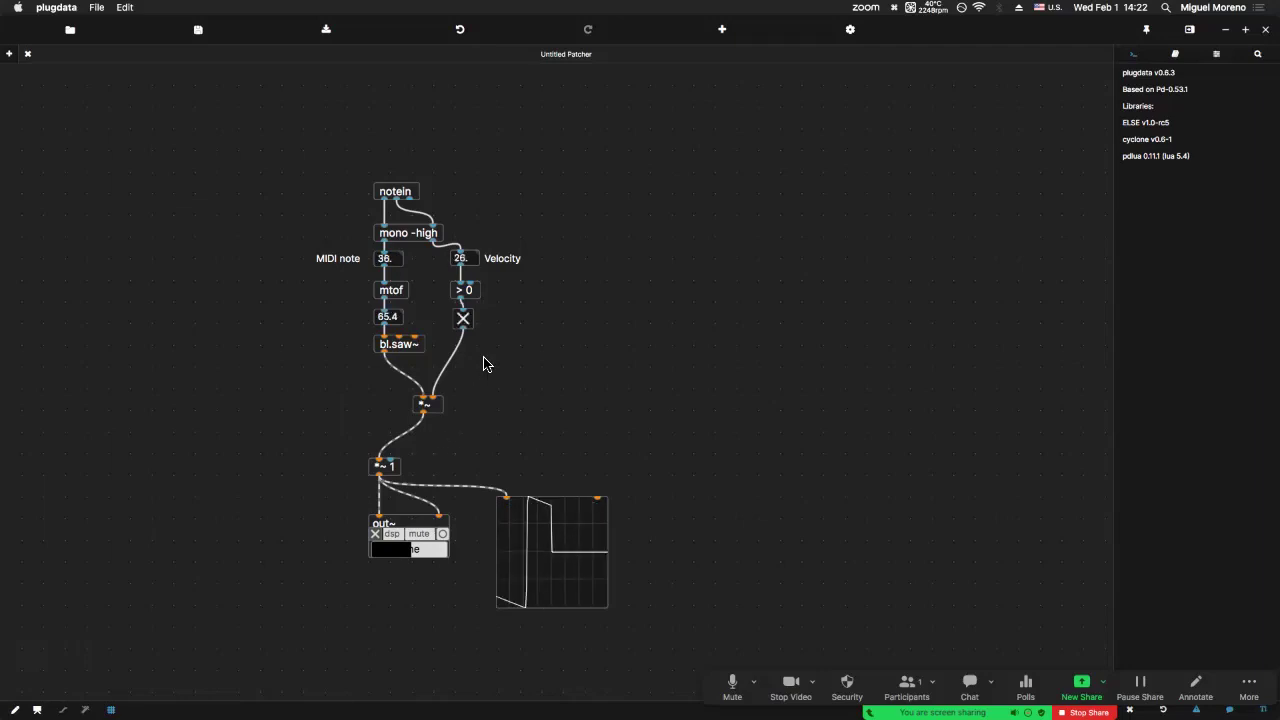
Label the toggle with the comment "Gate" and the new *~ object with the comment "VCA".
key(super+5)
text(Gate)
click(516, 332)
click(506, 314)
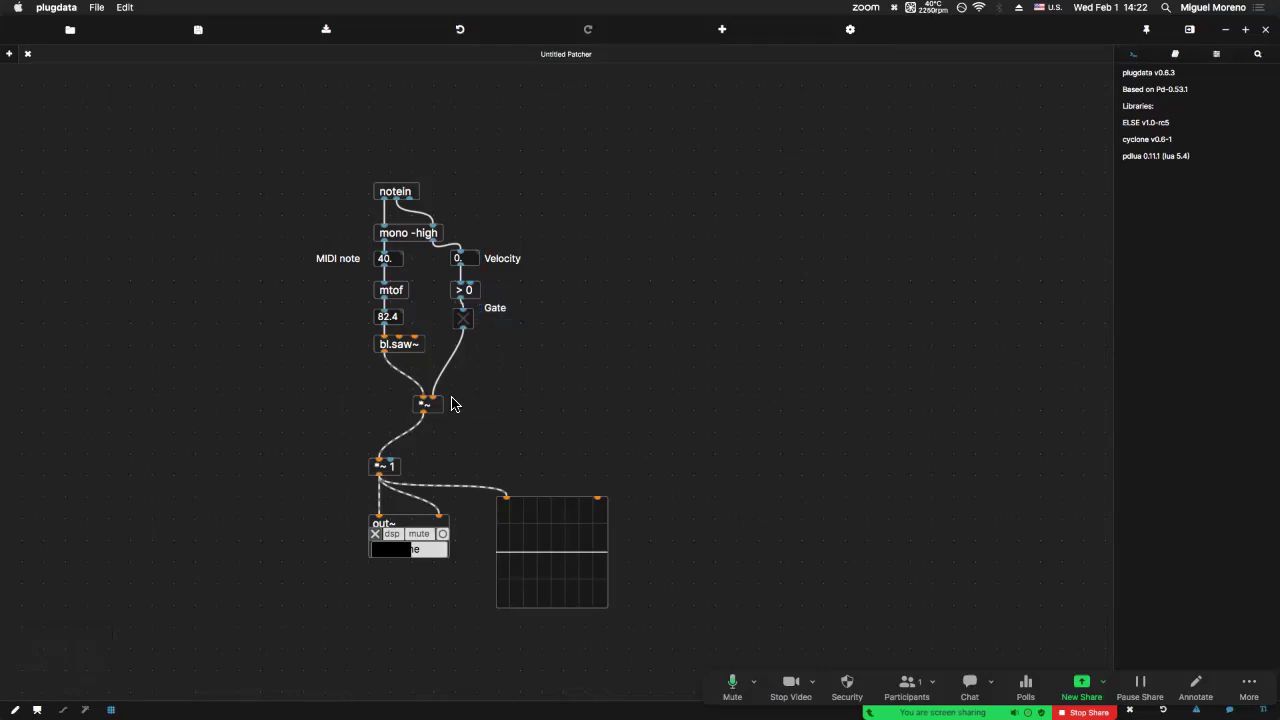
key(super+5)
text(VCA)
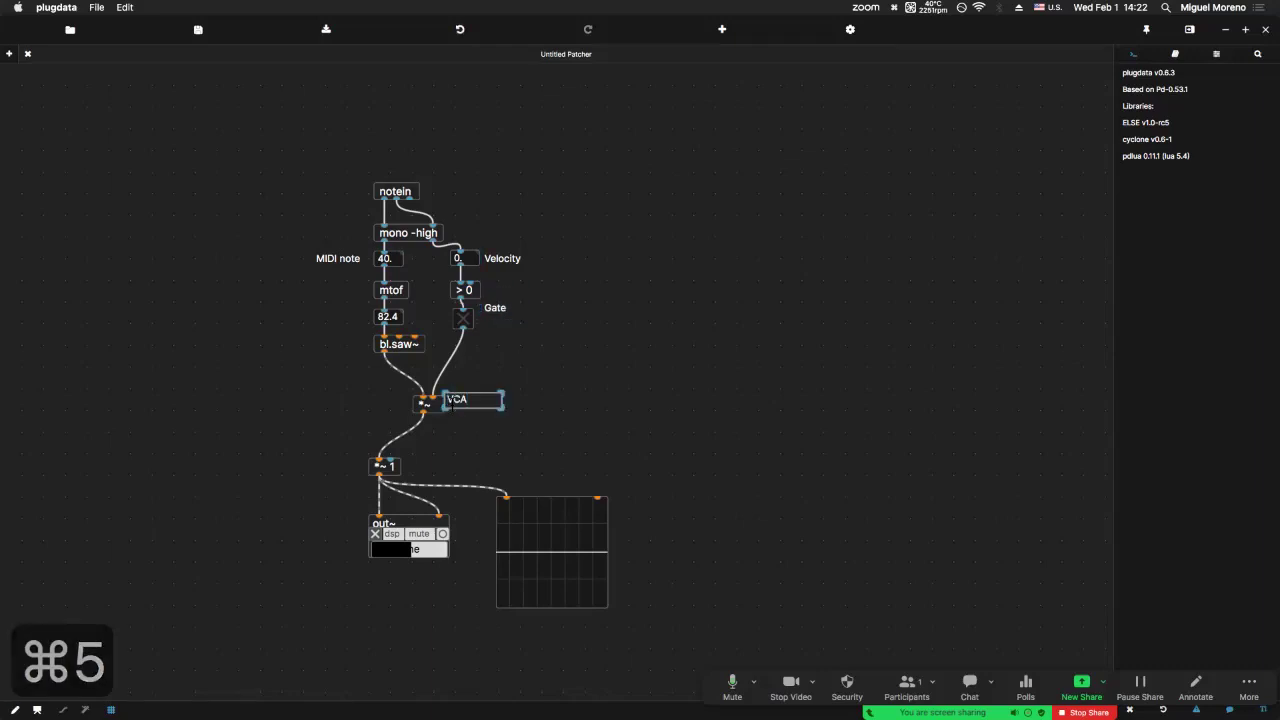
drag(463, 403, 465, 407)
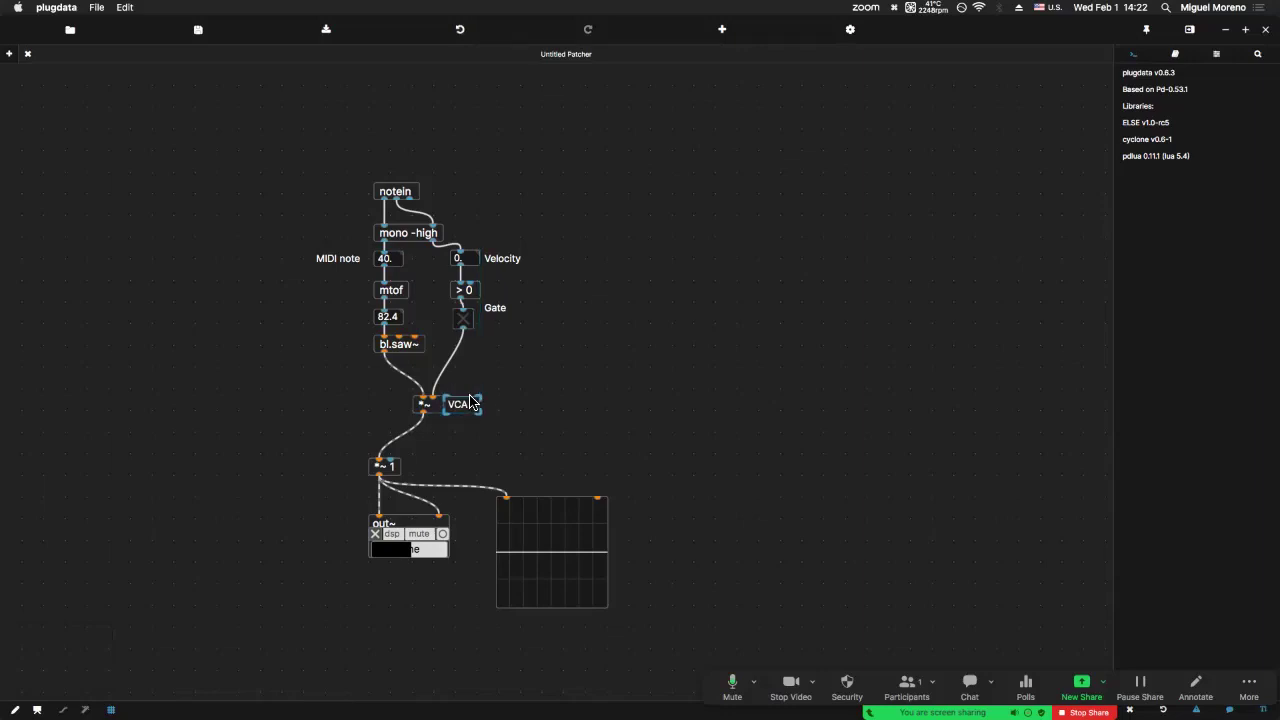
click(514, 380)
Delete the connection between the toggle and *~, and add an adsr~ -log 1 250 0.5 500 object below the toggle.
click(446, 366)
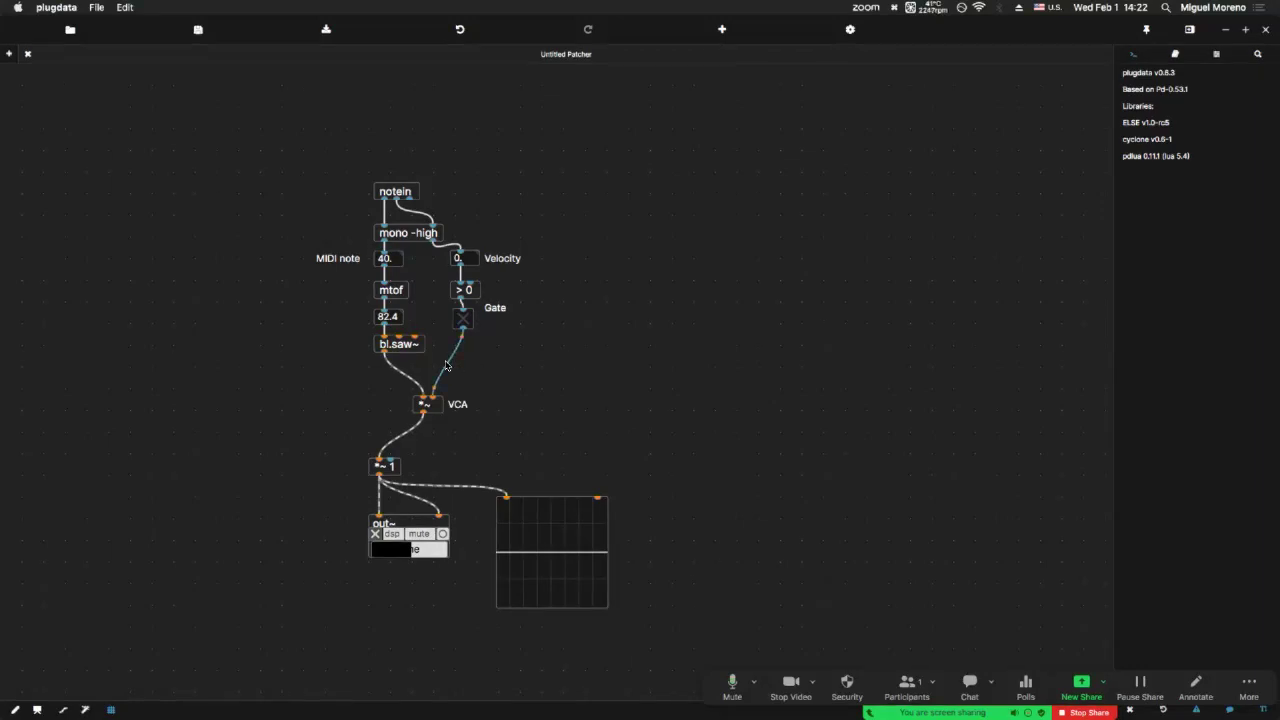
key(BackSpace)
key(super+1)
text(adsr~)
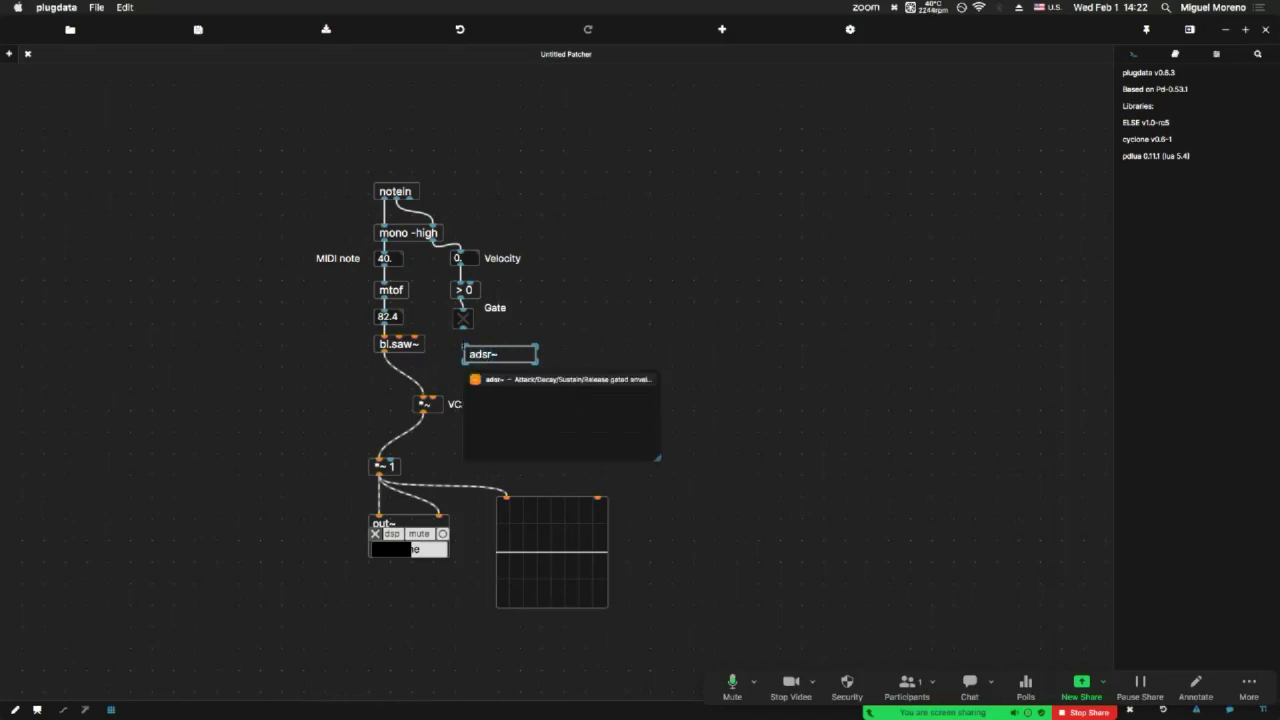
text( -log 1)
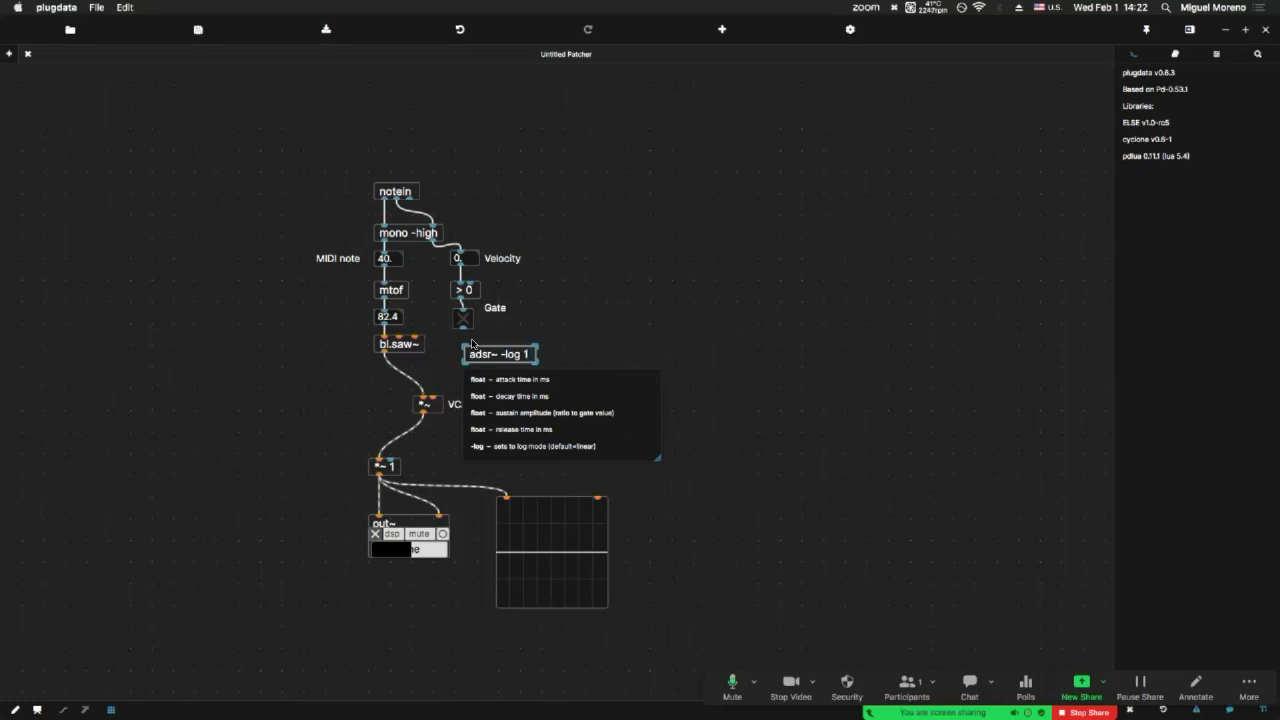
text(250)
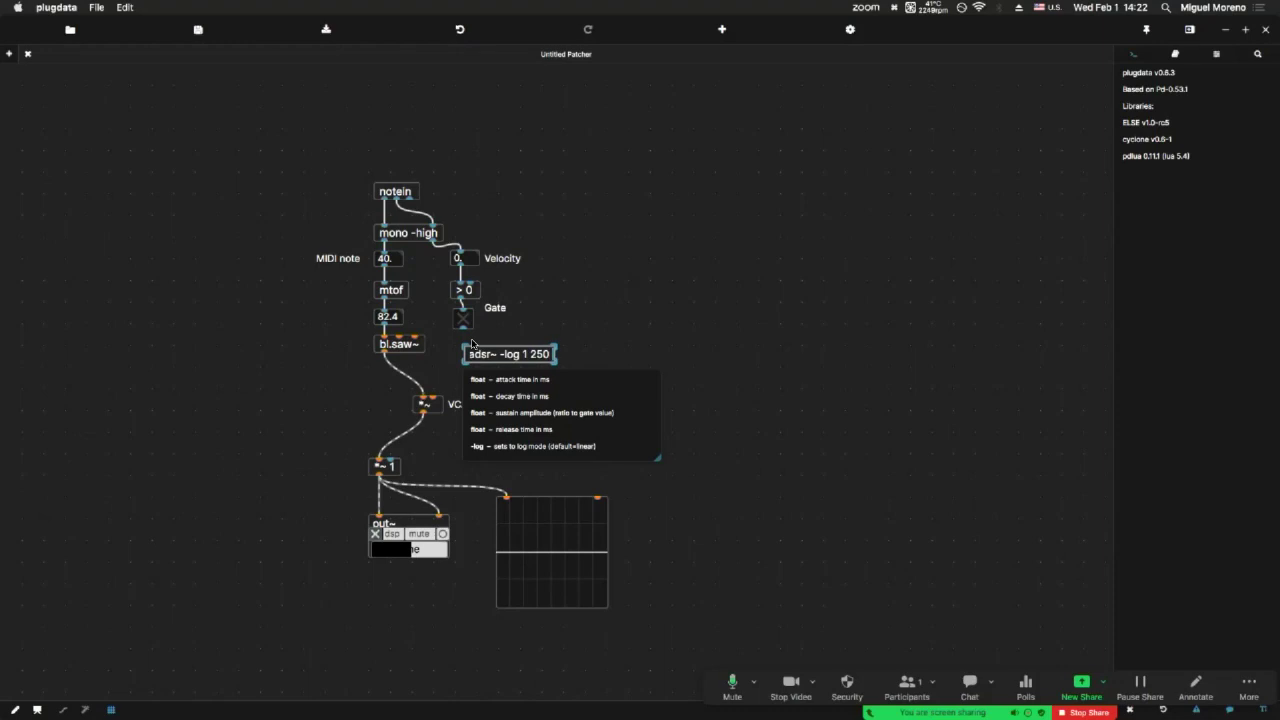
text( 0.5)
text( 25)
key(BackSpace)
key(BackSpace)
text(500)
Connect the Gate toggle to the first inlet of adsr~ and align adsr~ beneath it.
click(510, 340)
drag(462, 326, 468, 354)
click(570, 403)
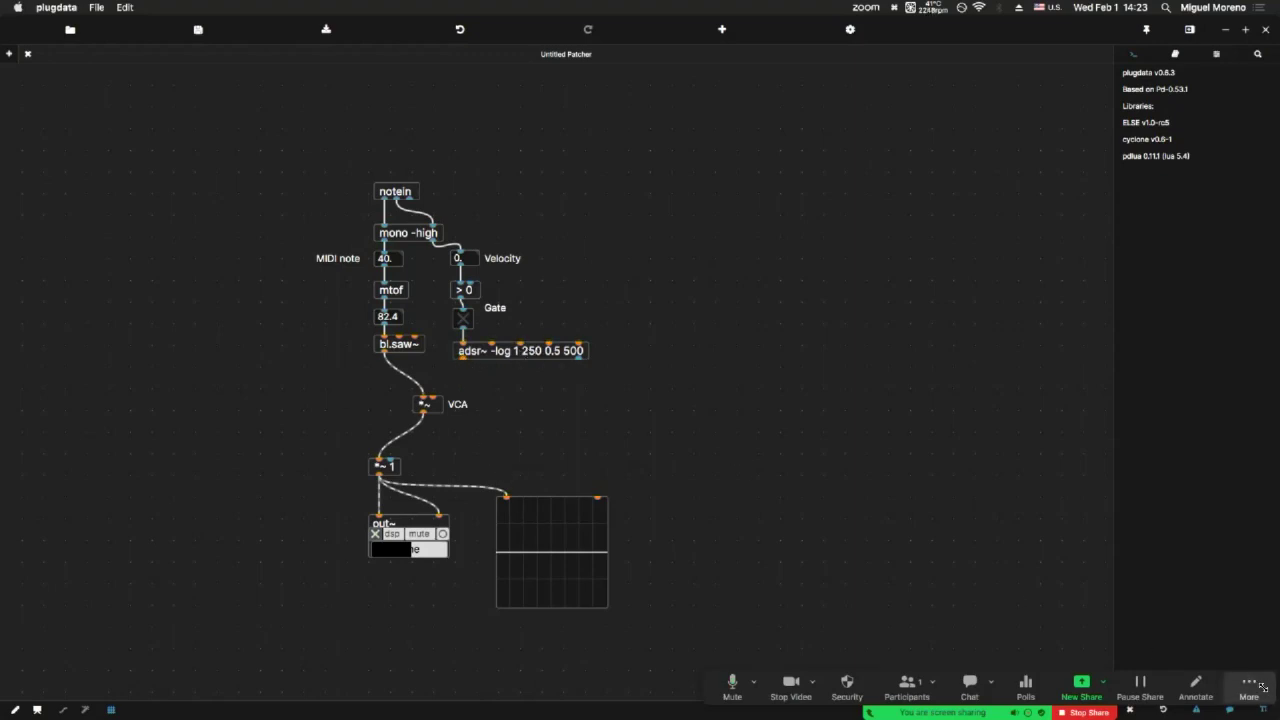
Sketch a straight red ADSR envelope and a curved yellow one beside the patch with Zoom's annotation tools, and clear the drawings.
click(1195, 685)
click(884, 640)
click(874, 679)
mouse_move(628, 288)
mouse_down()
mouse_move(686, 170)
mouse_move(716, 240)
mouse_move(846, 238)
mouse_move(916, 293)
mouse_up()
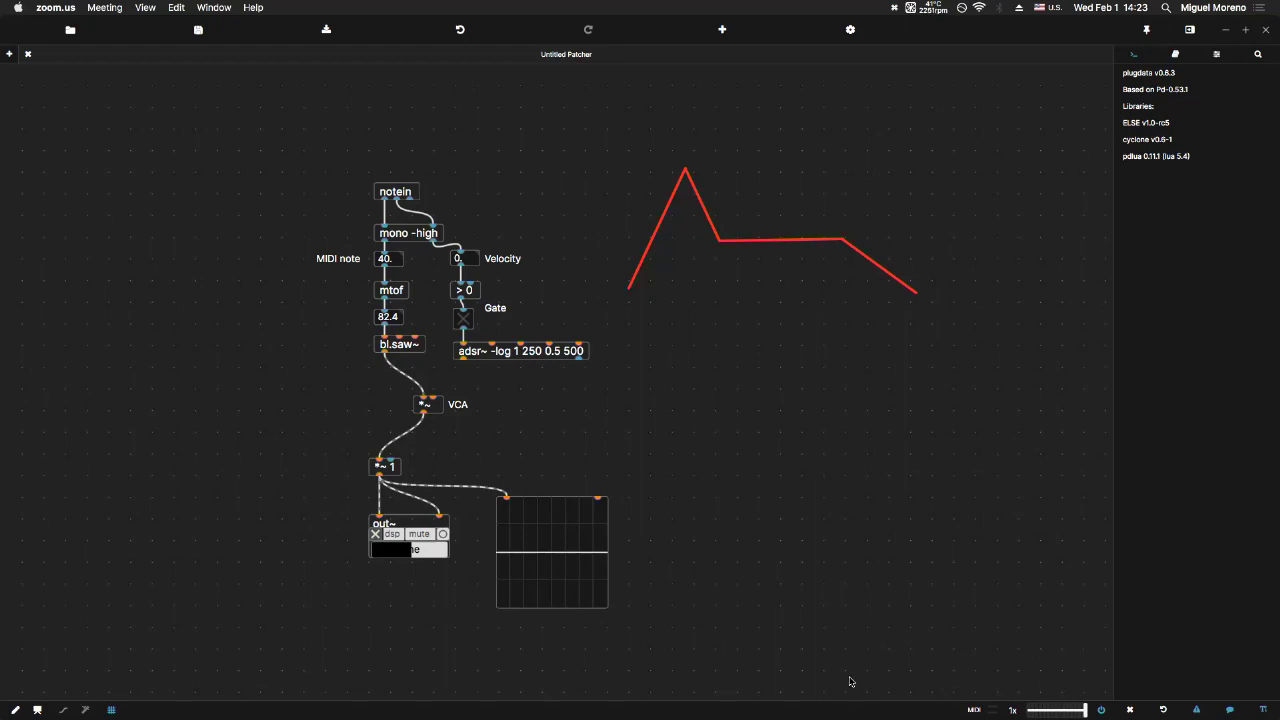
mouse_move(630, 265)
mouse_down()
mouse_move(652, 185)
mouse_move(688, 163)
mouse_move(720, 238)
mouse_move(844, 240)
mouse_move(884, 283)
mouse_move(924, 288)
mouse_up()
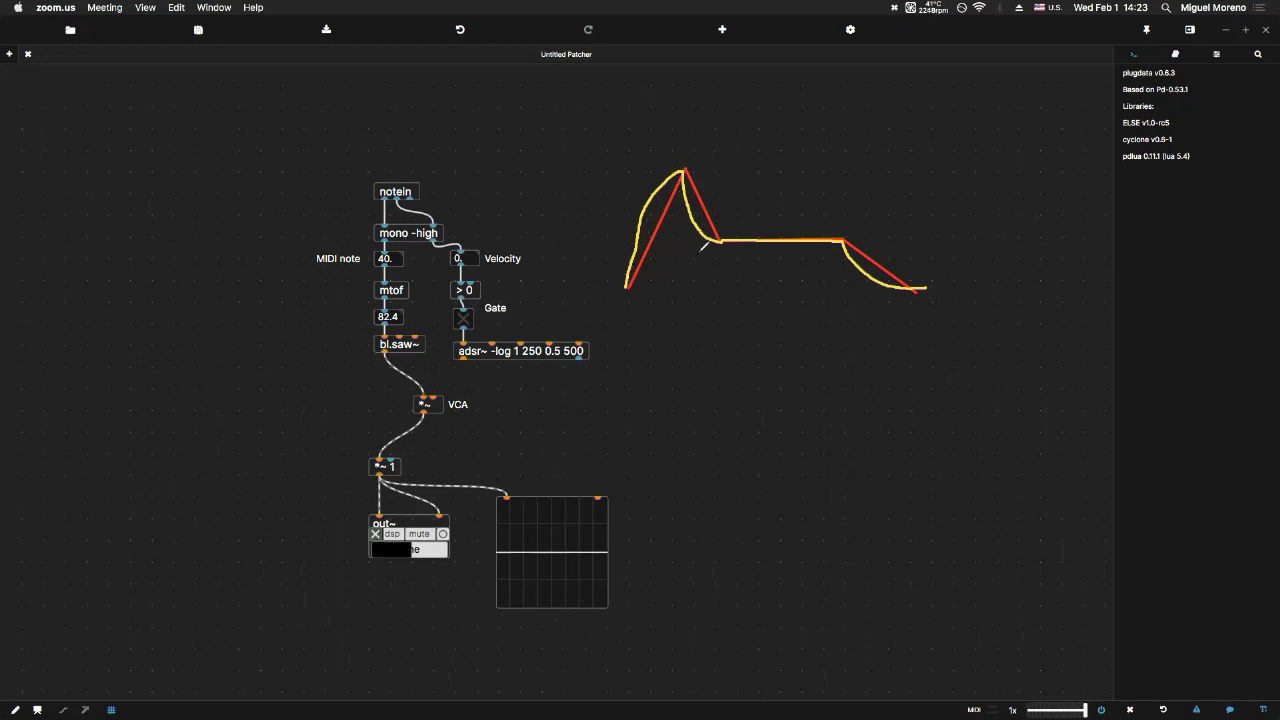
click(1183, 645)
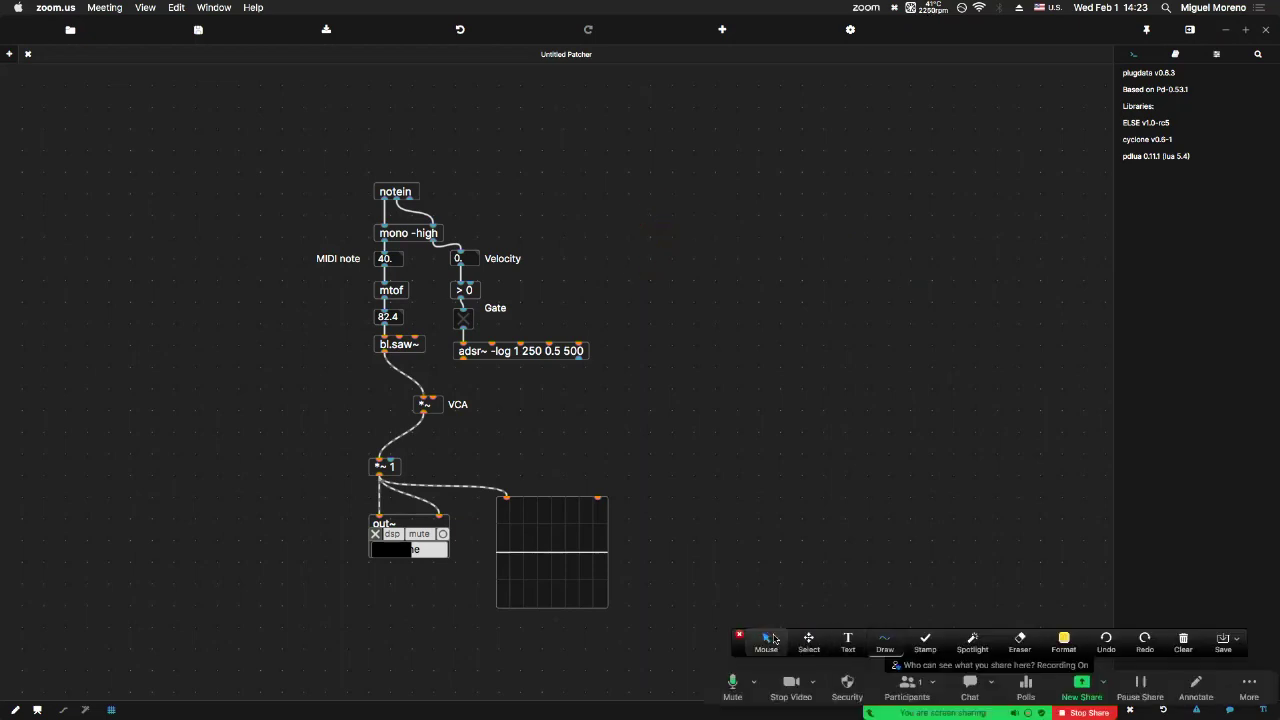
Close Zoom's annotation tools and connect the adsr~ output to the second inlet of the VCA *~ object.
click(740, 637)
click(521, 370)
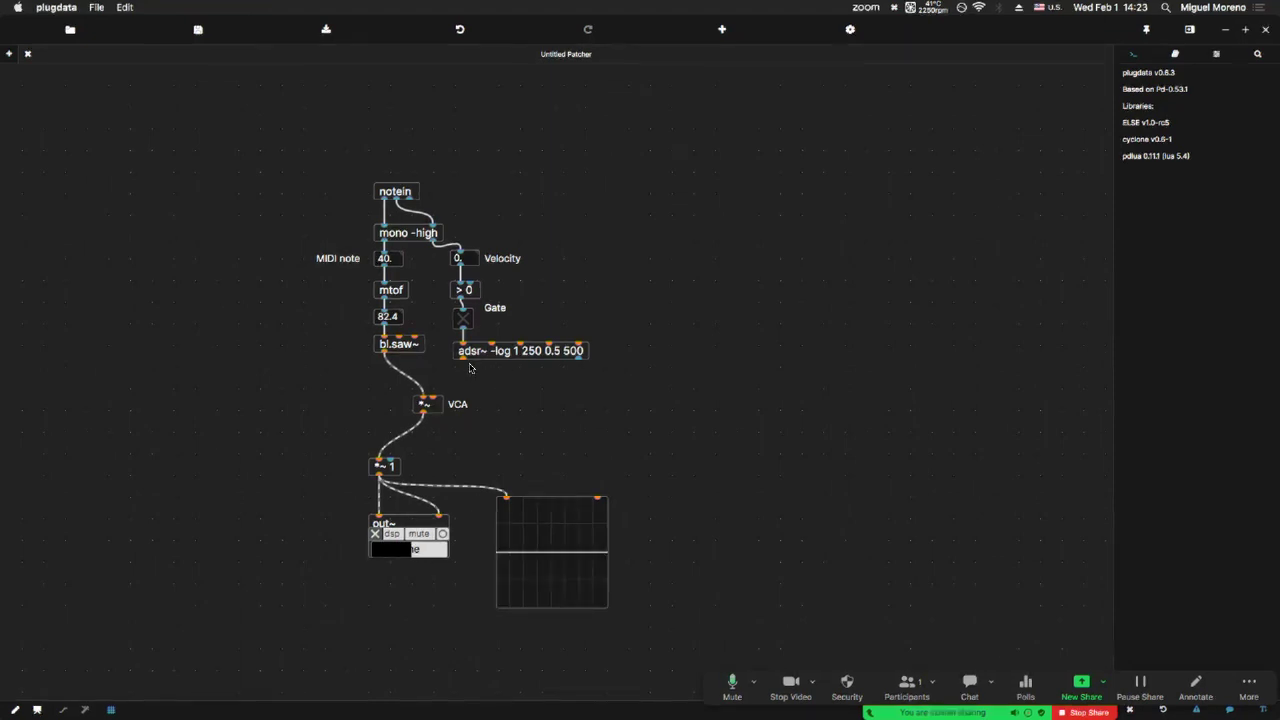
drag(462, 357, 430, 398)
key(super+e)
key(super+e)
Move the Velocity, Gate and adsr~ group away to the right, and shift the notein-to-bl.saw~ chain up and to the left.
drag(624, 377, 655, 273)
click(583, 301)
drag(456, 358, 371, 176)
drag(329, 220, 359, 173)
Delete the connection between bl.saw~ and the VCA, and add a lowpass~ 1000 0.7 object below bl.saw~.
click(388, 340)
click(388, 340)
key(BackSpace)
click(390, 286)
key(super+1)
text(lowpass~ 1)
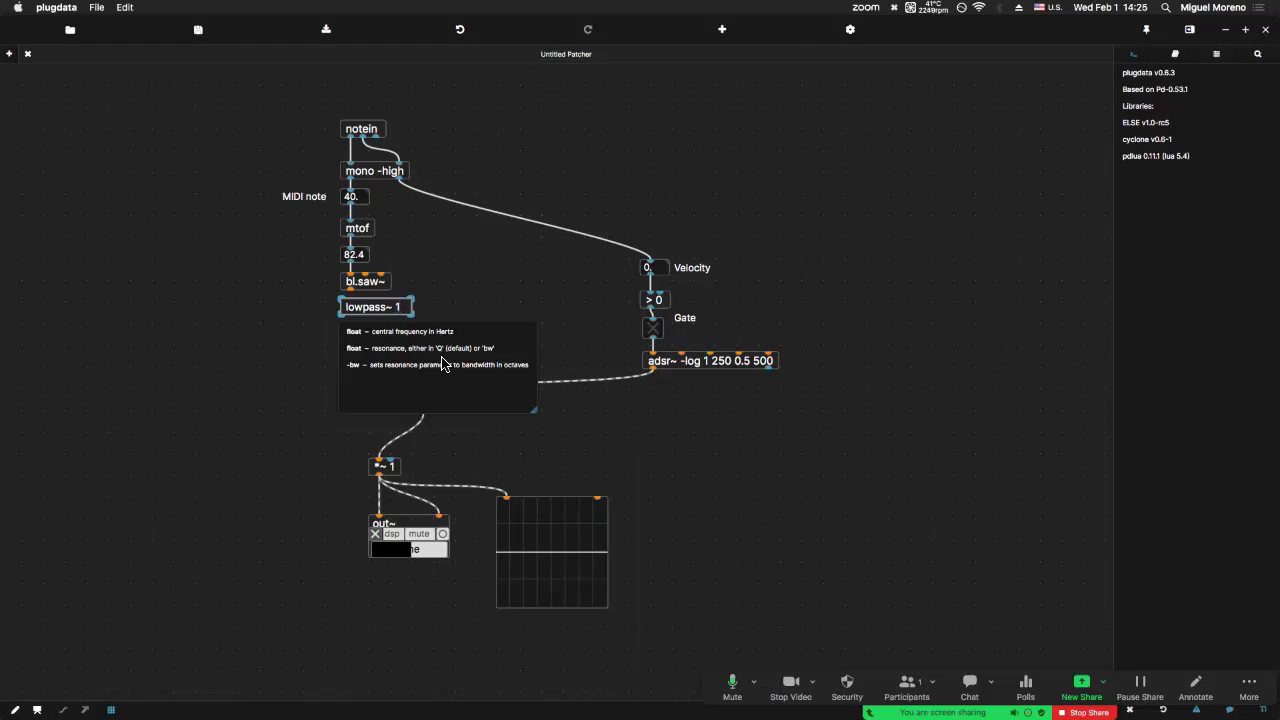
text(000 0.7)
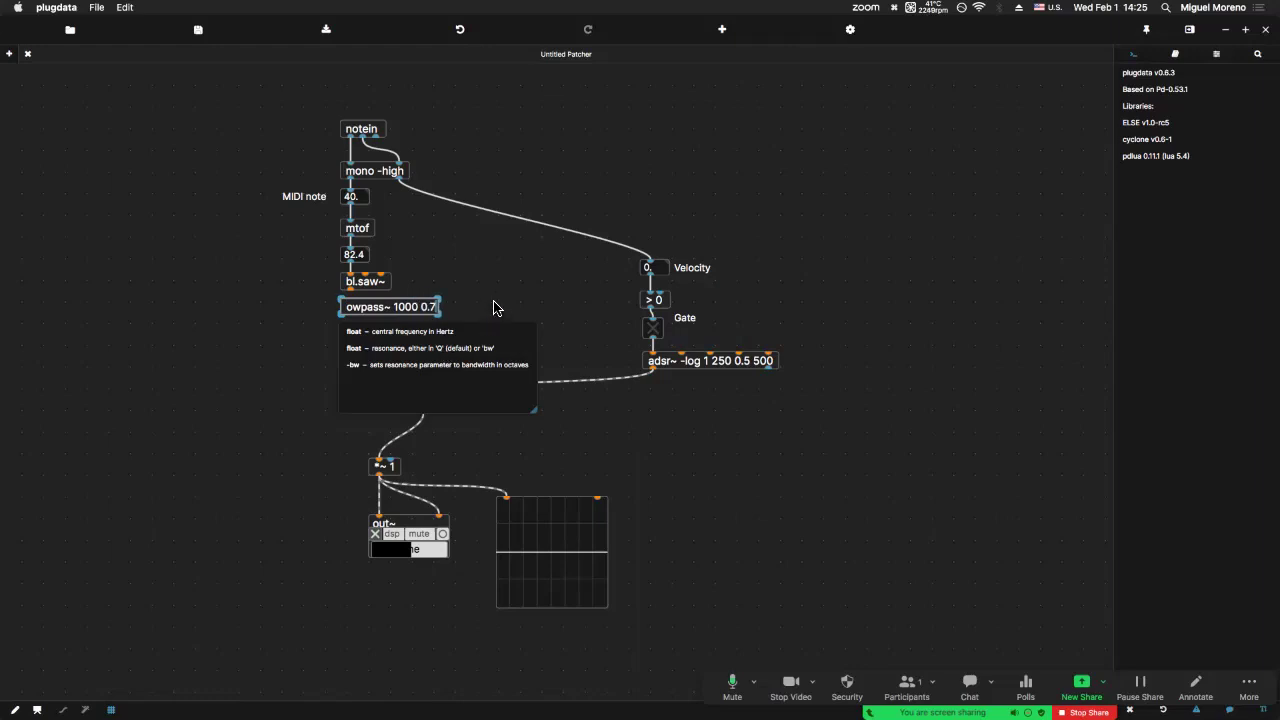
click(332, 295)
Connect the lowpass~ output to the first inlet of the VCA and move lowpass~ down, closer to the VCA.
drag(349, 313, 423, 398)
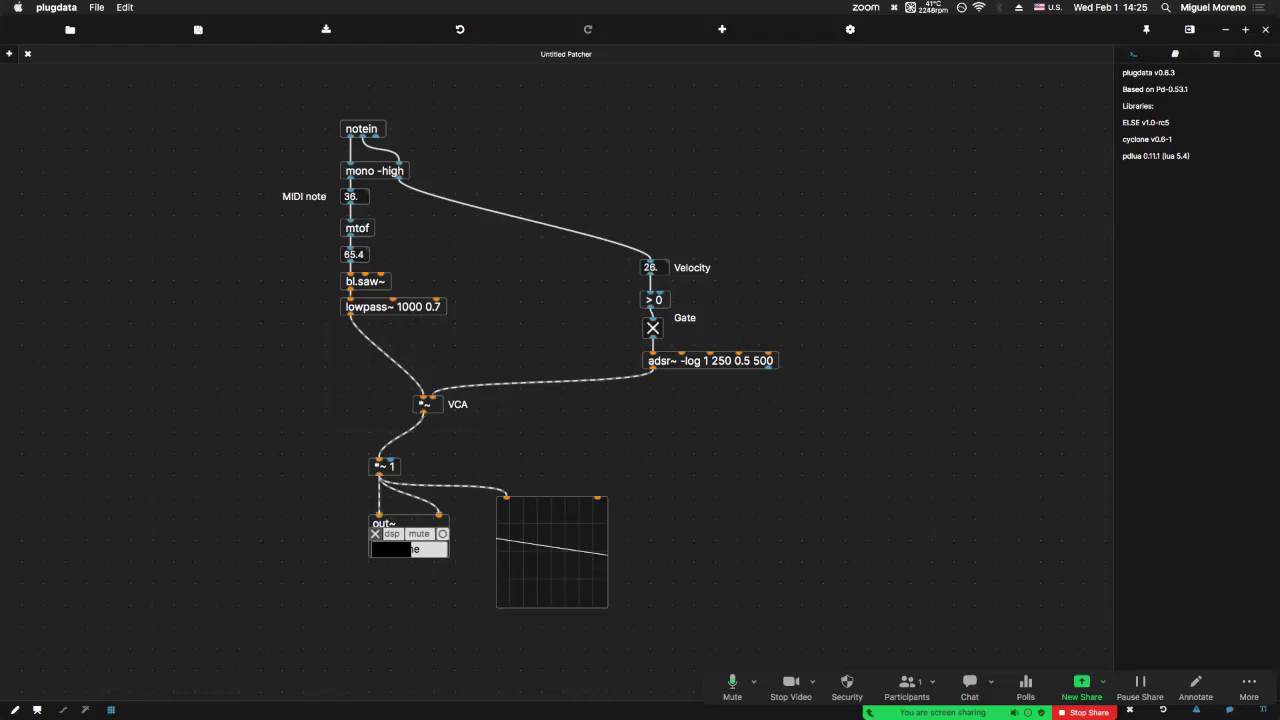
key(shift+Down)
key(shift+Down)
key(shift+Down)
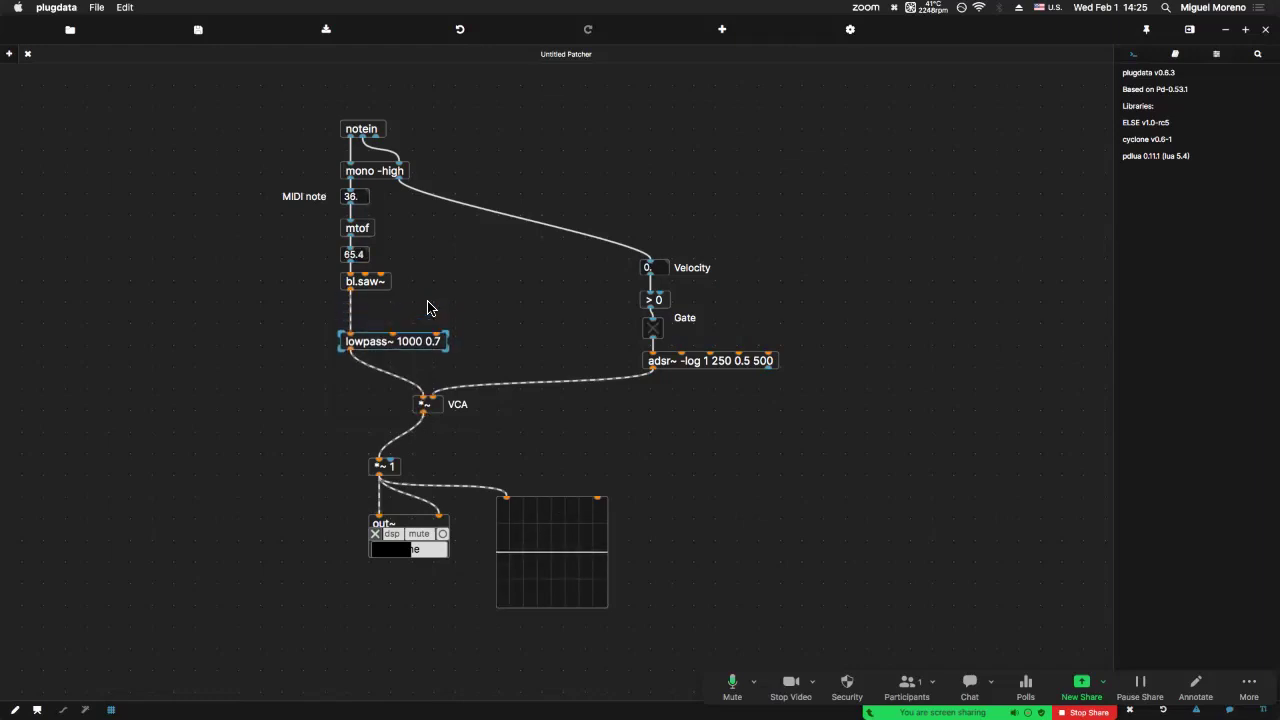
key(shift+Down)
click(429, 302)
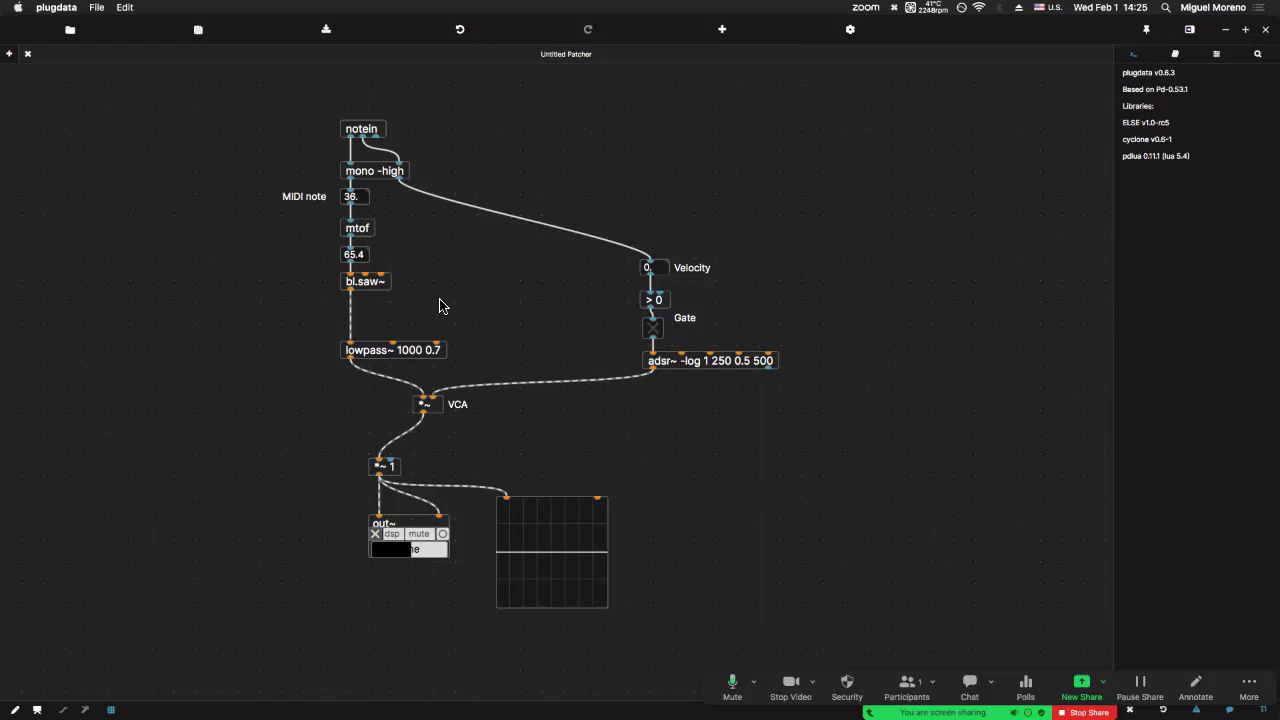
Add a horizontal slider beside bl.saw~ with minimum 20, maximum 20000, logarithmic scaling on and the label Cutoff.
key(shift+super+j)
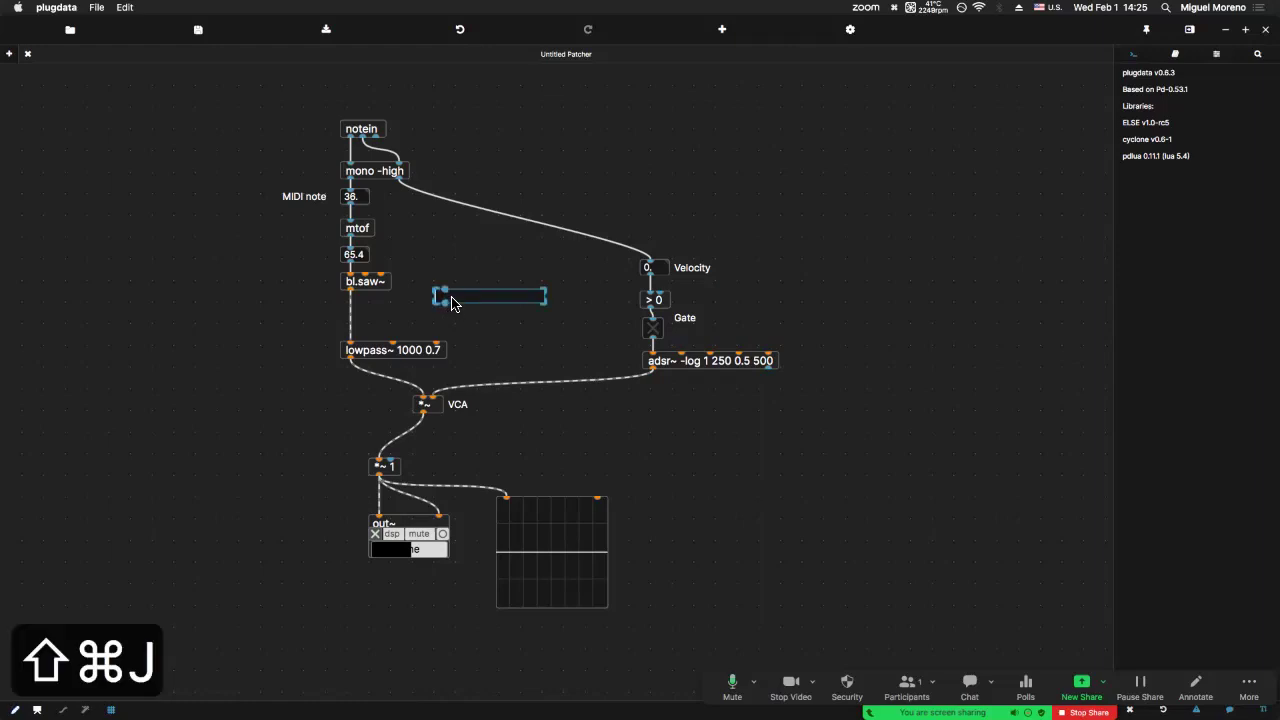
drag(440, 303, 440, 294)
double_click(1210, 104)
text(20)
key(Tab)
text(2)
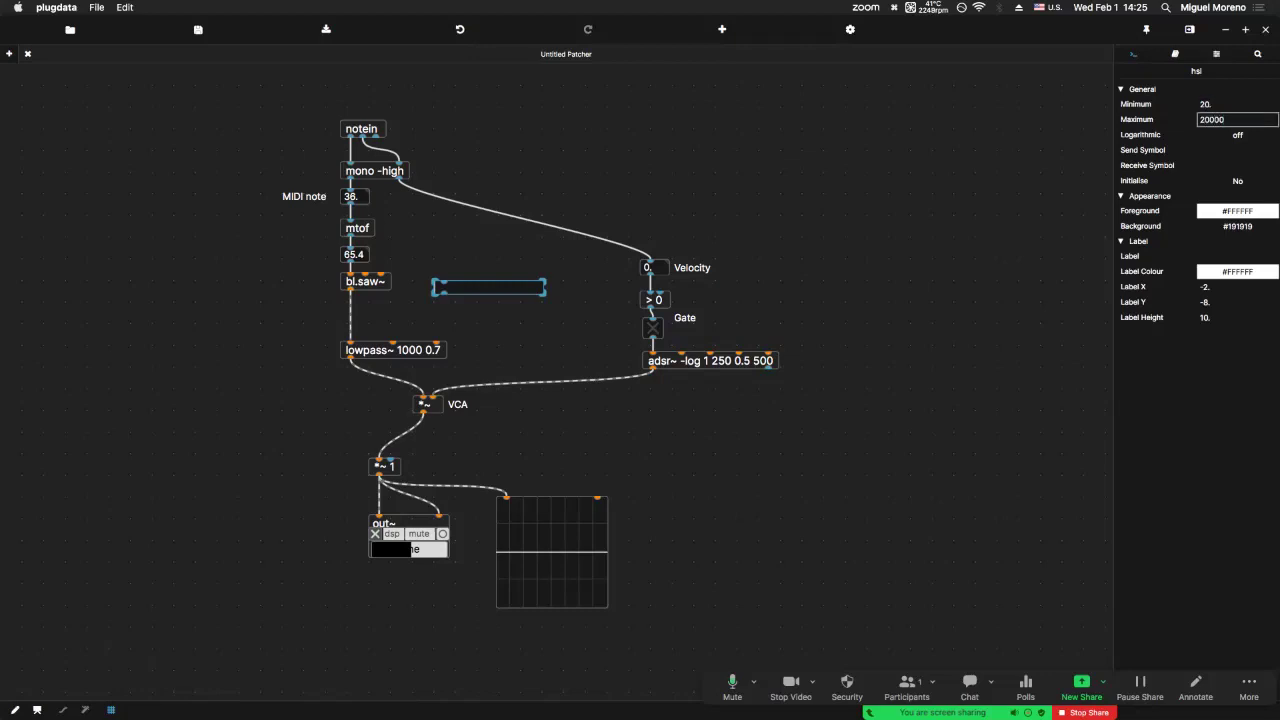
text(0000)
key(Tab)
click(1237, 256)
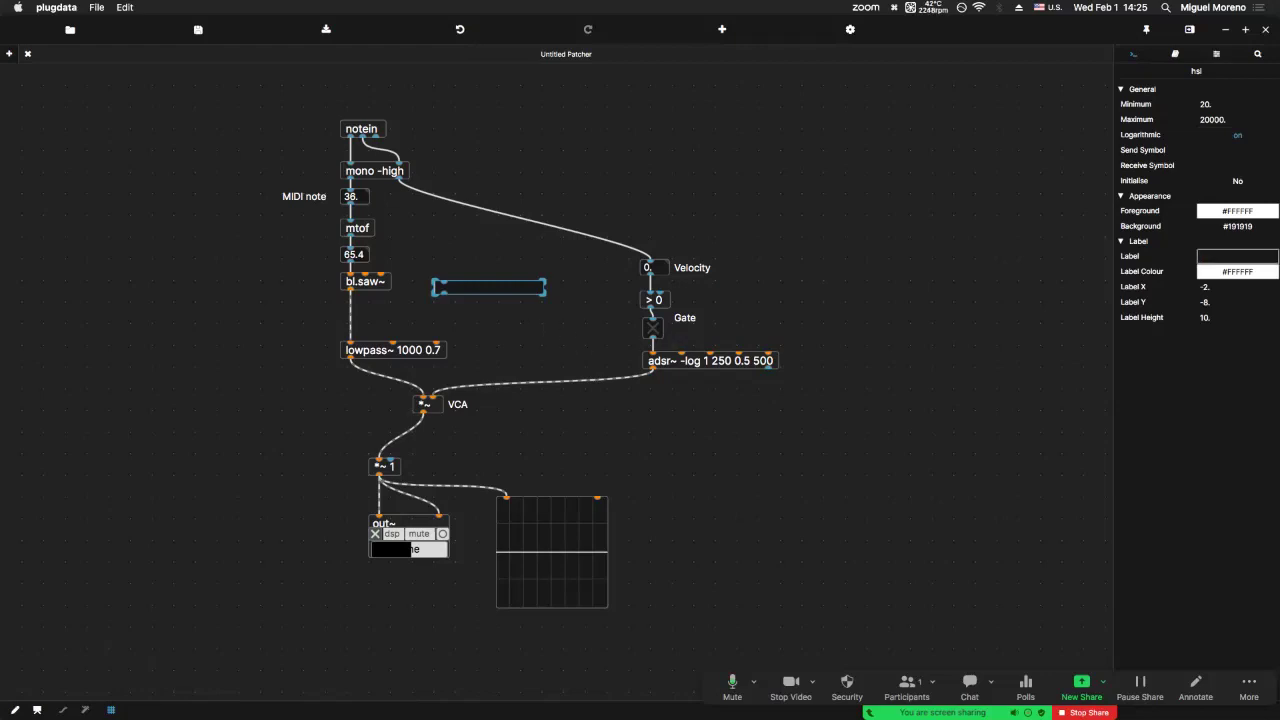
click(549, 322)
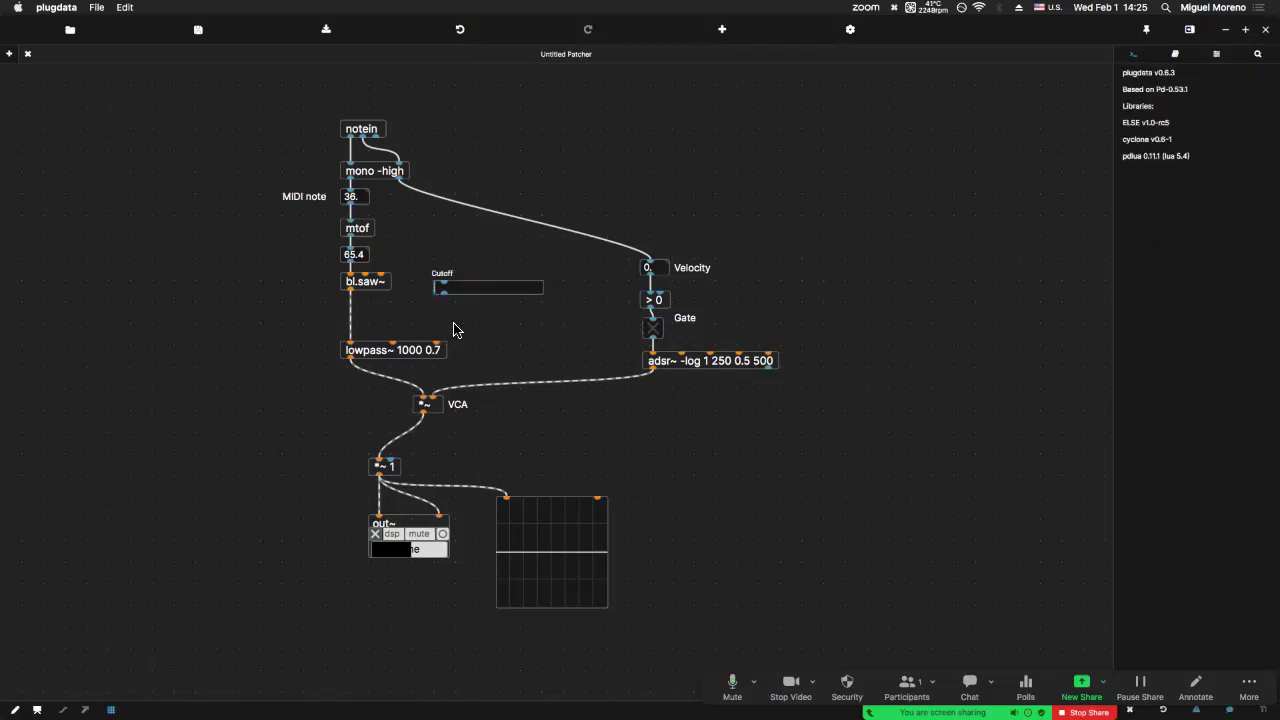
Add a number box connected below the Cutoff slider and move both up.
click(470, 288)
key(super+3)
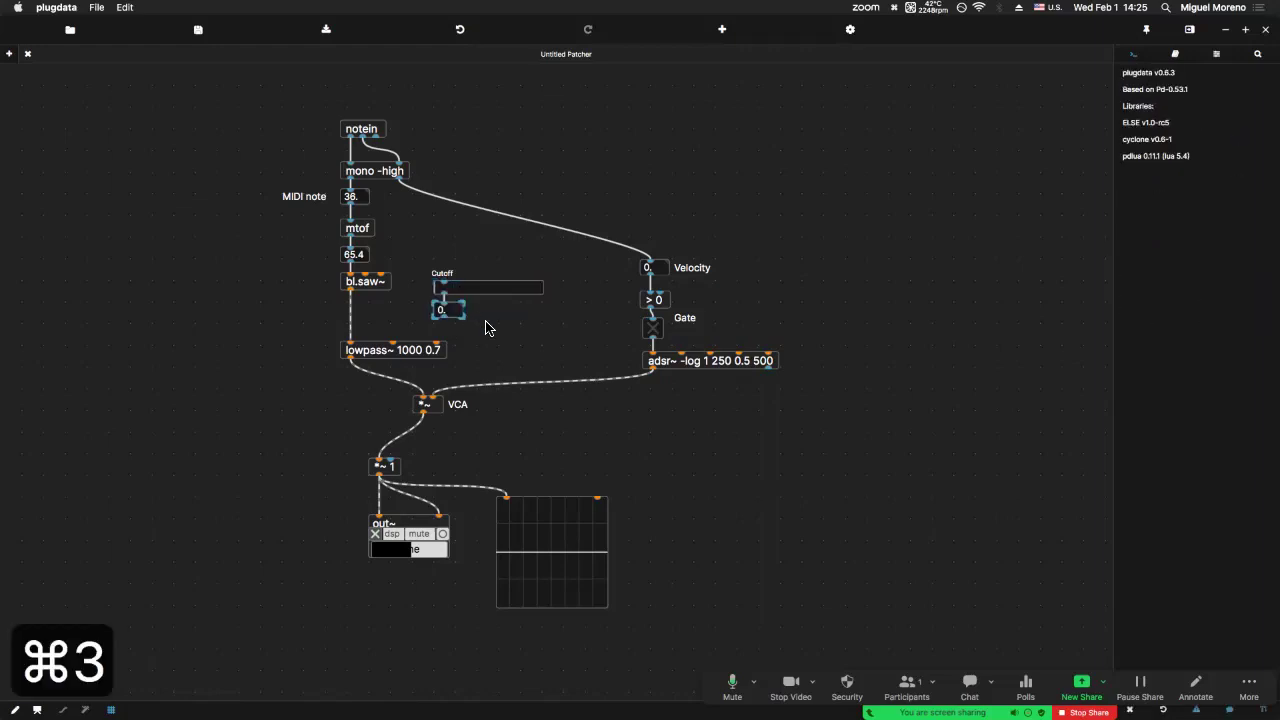
drag(487, 330, 452, 269)
click(447, 289)
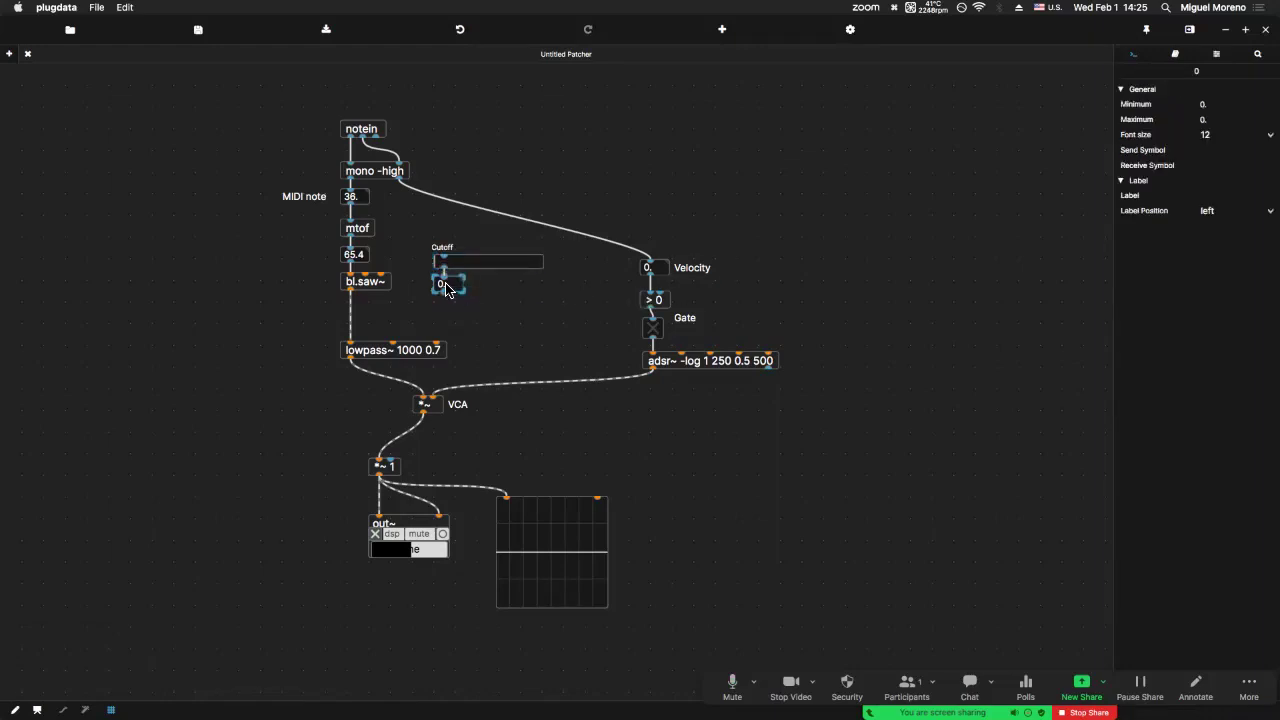
Add an f2s~ 20 object connected below the number box and connect its output to the frequency inlet of lowpass~.
key(super+1)
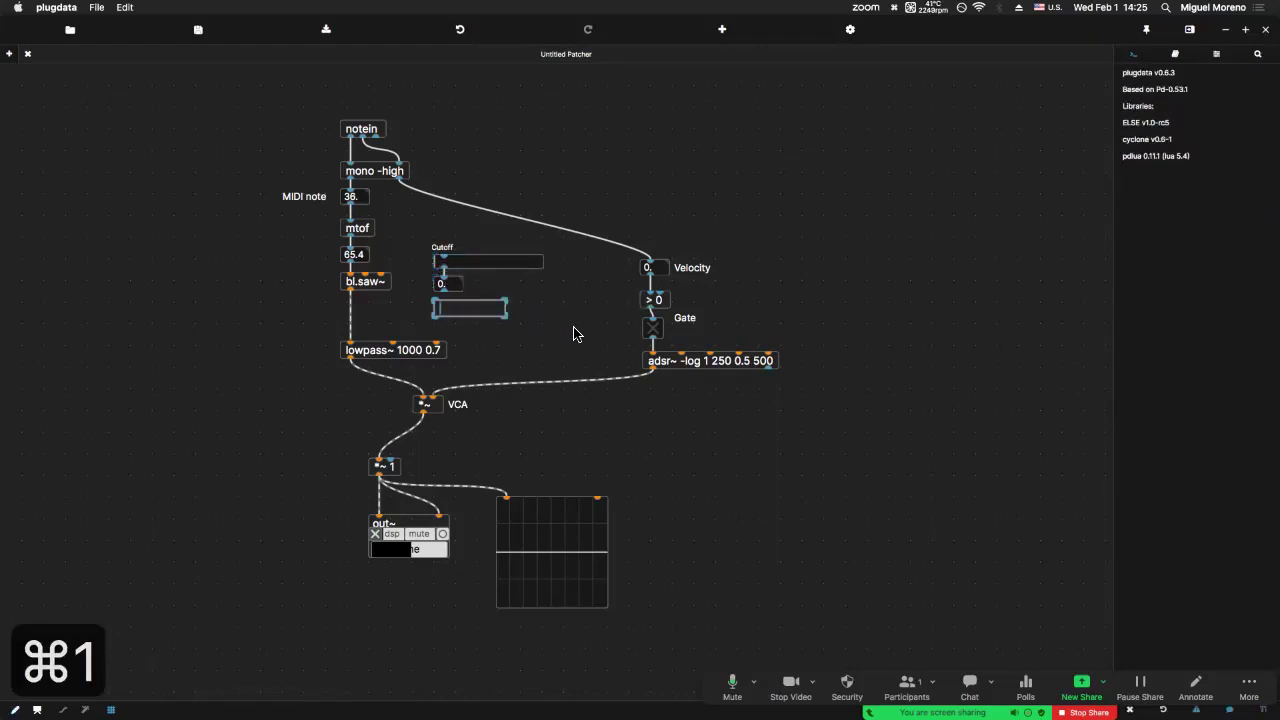
text(f2s~)
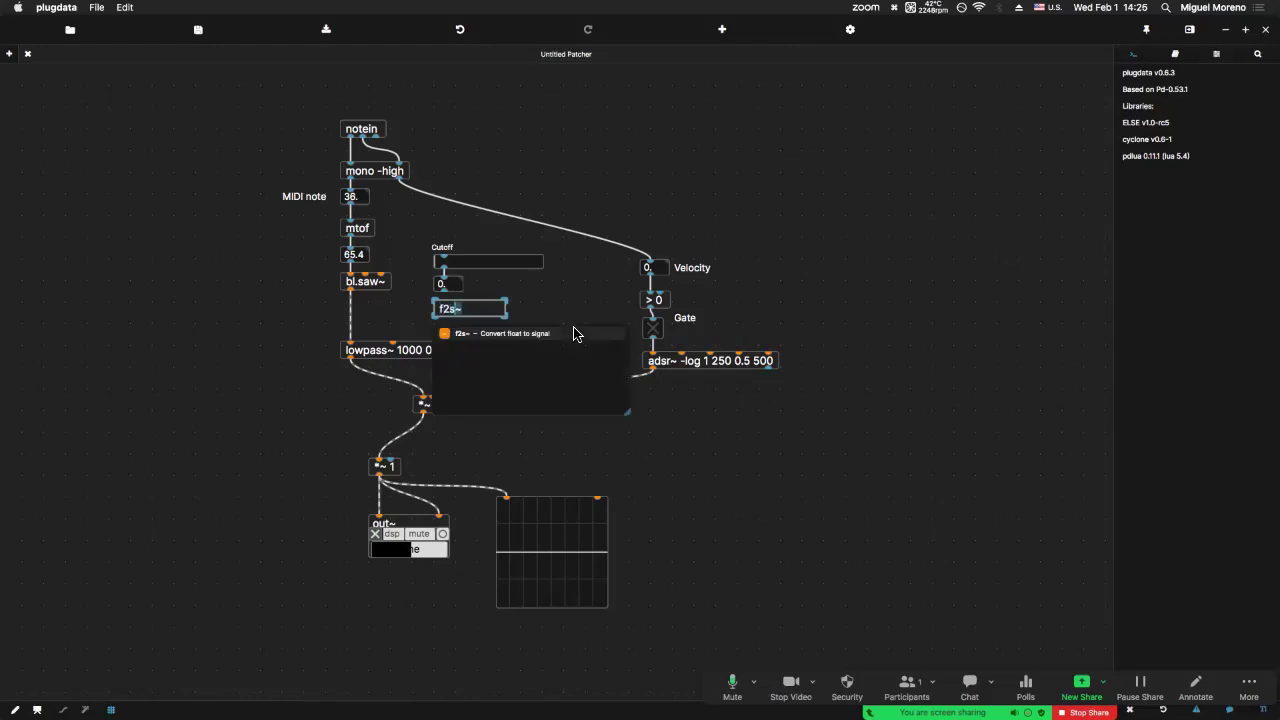
text( 2)
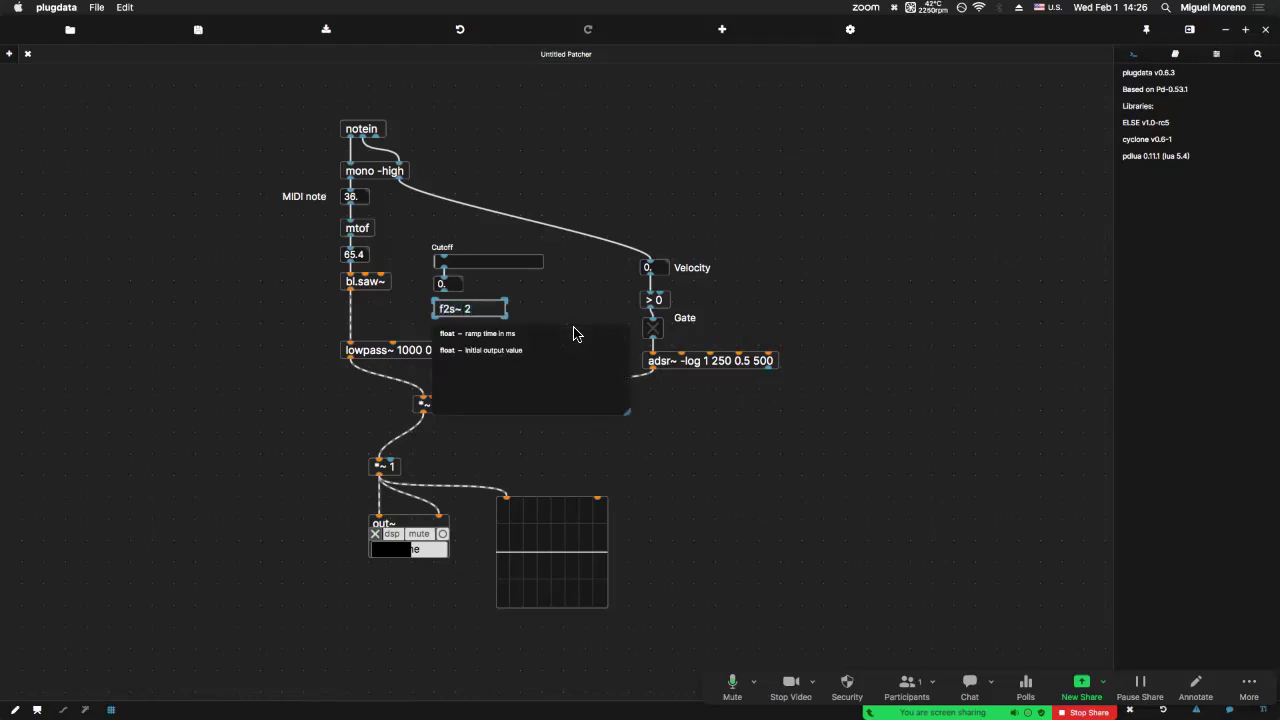
text(0)
click(537, 294)
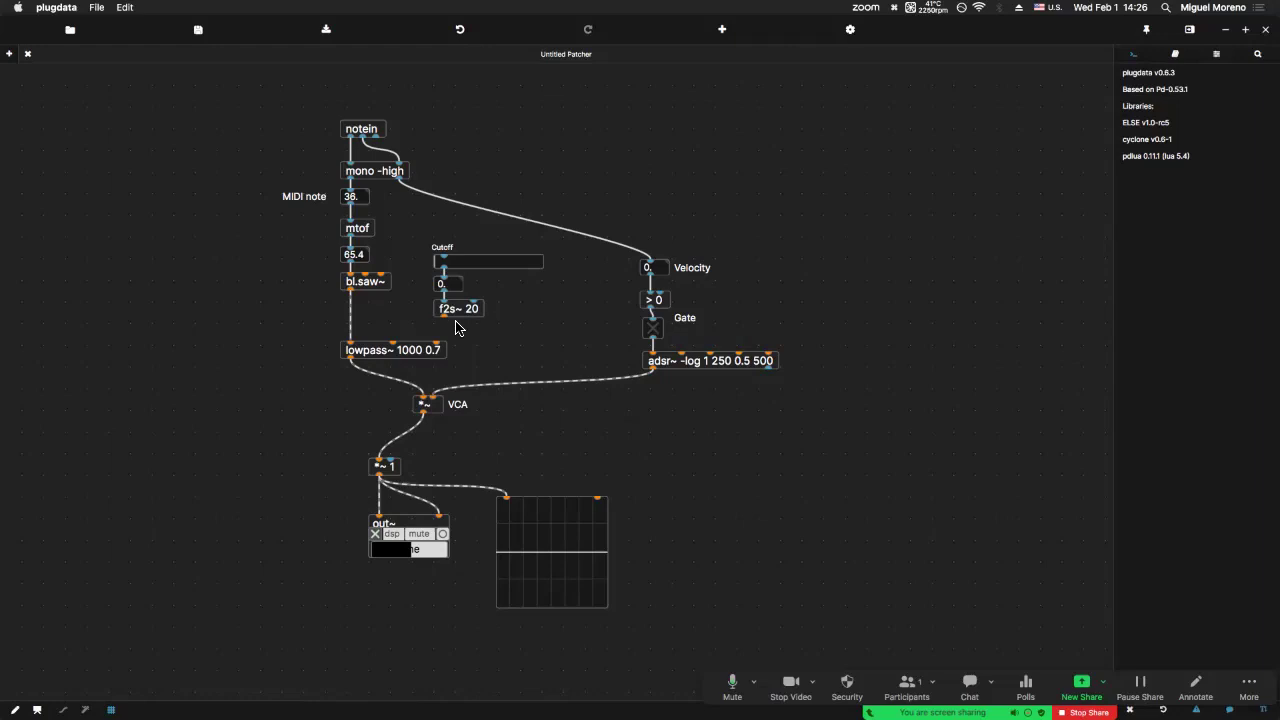
drag(446, 318, 392, 344)
Lock the patch and try out the filter sweep with the Cutoff slider.
key(super+e)
key(super+e)
key(super+e)
mouse_move(461, 268)
mouse_down()
mouse_move(548, 271)
mouse_move(448, 273)
mouse_move(530, 276)
mouse_move(470, 285)
mouse_up()
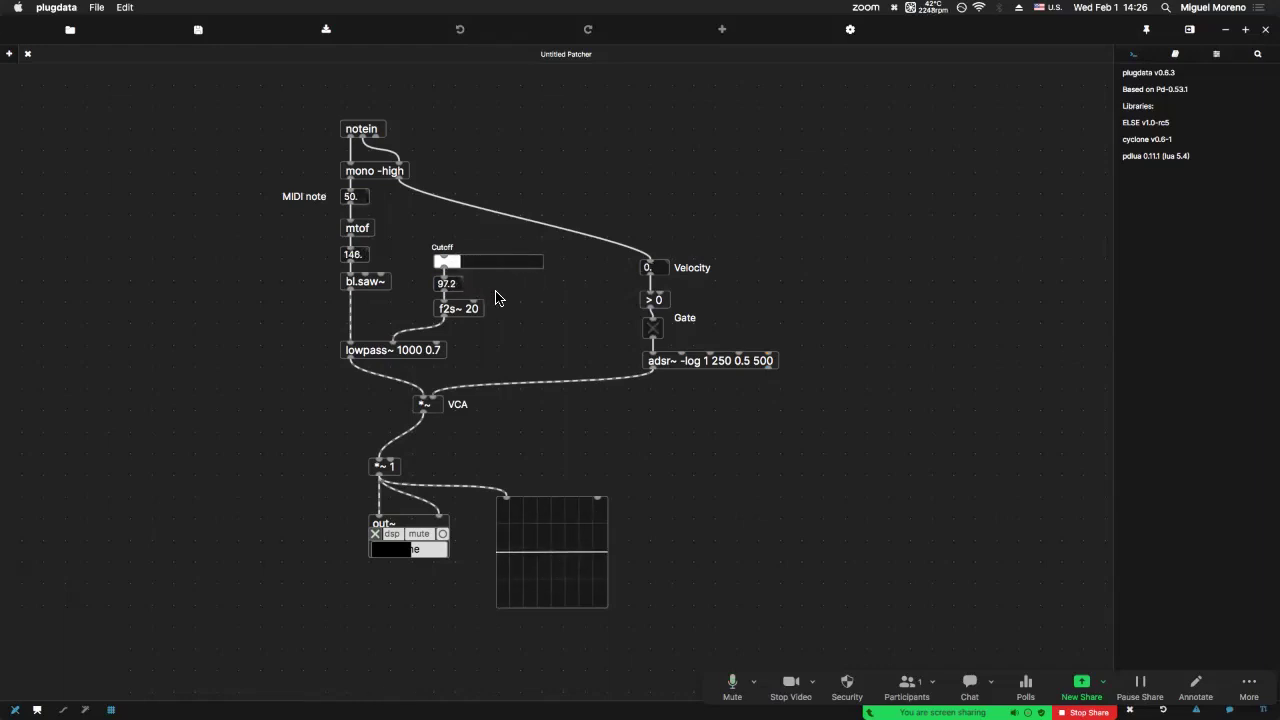
Unlock the patch and move the VCA, *~ 1, out~ and scope group down and to the right.
key(super+e)
drag(698, 612, 368, 392)
shift+click(432, 354)
click(543, 434)
drag(566, 544, 492, 434)
click(517, 370)
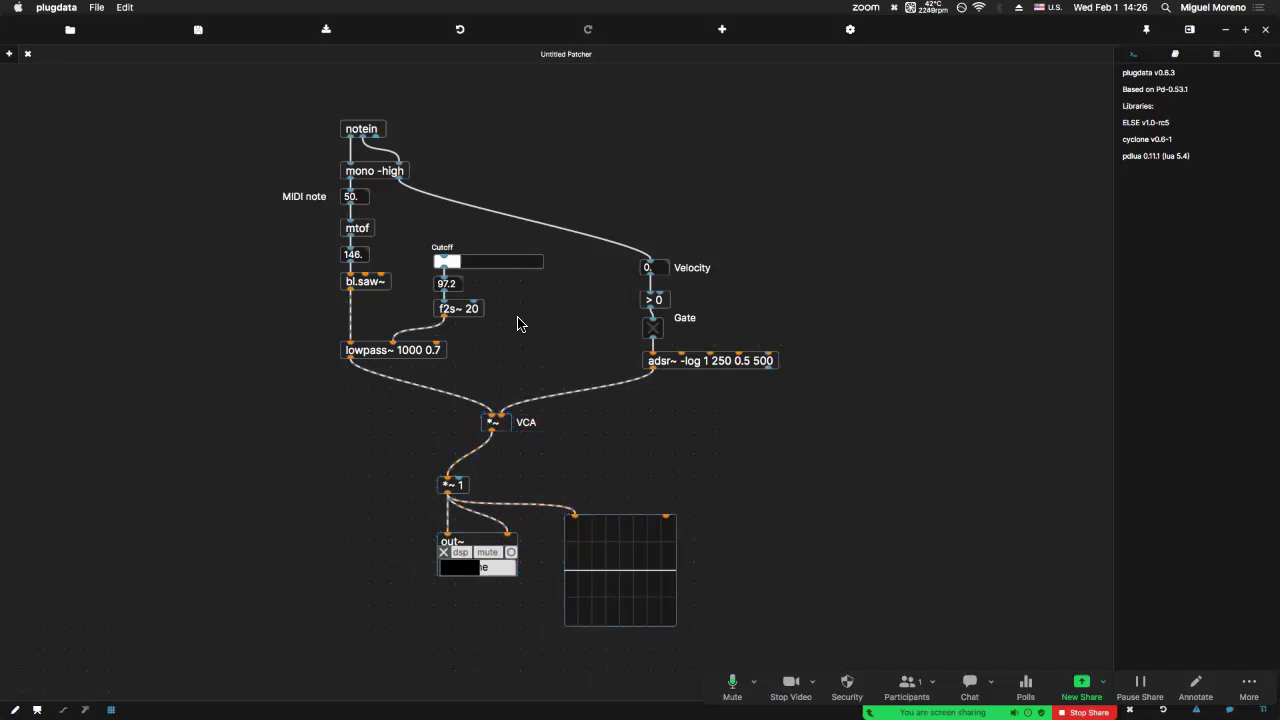
Move lowpass~ further down to leave room below f2s~ 20.
click(436, 356)
key(shift+Down)
key(shift+Down)
key(shift+Down)
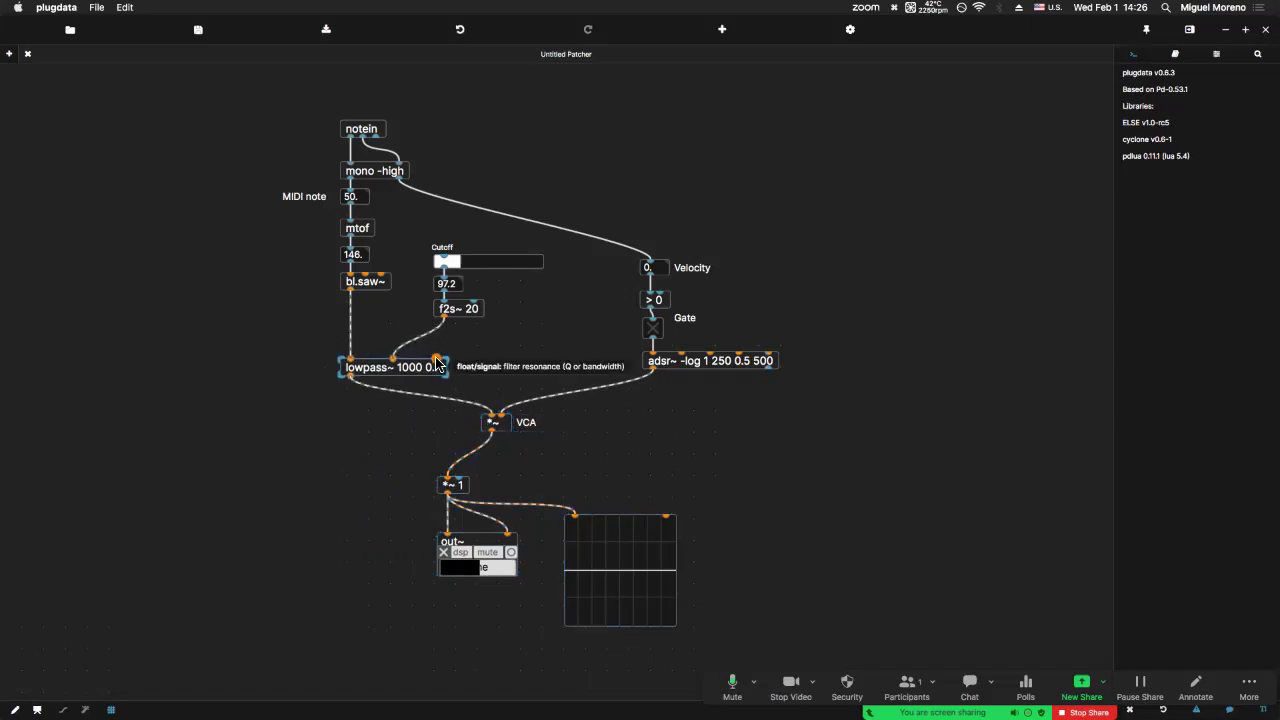
click(523, 356)
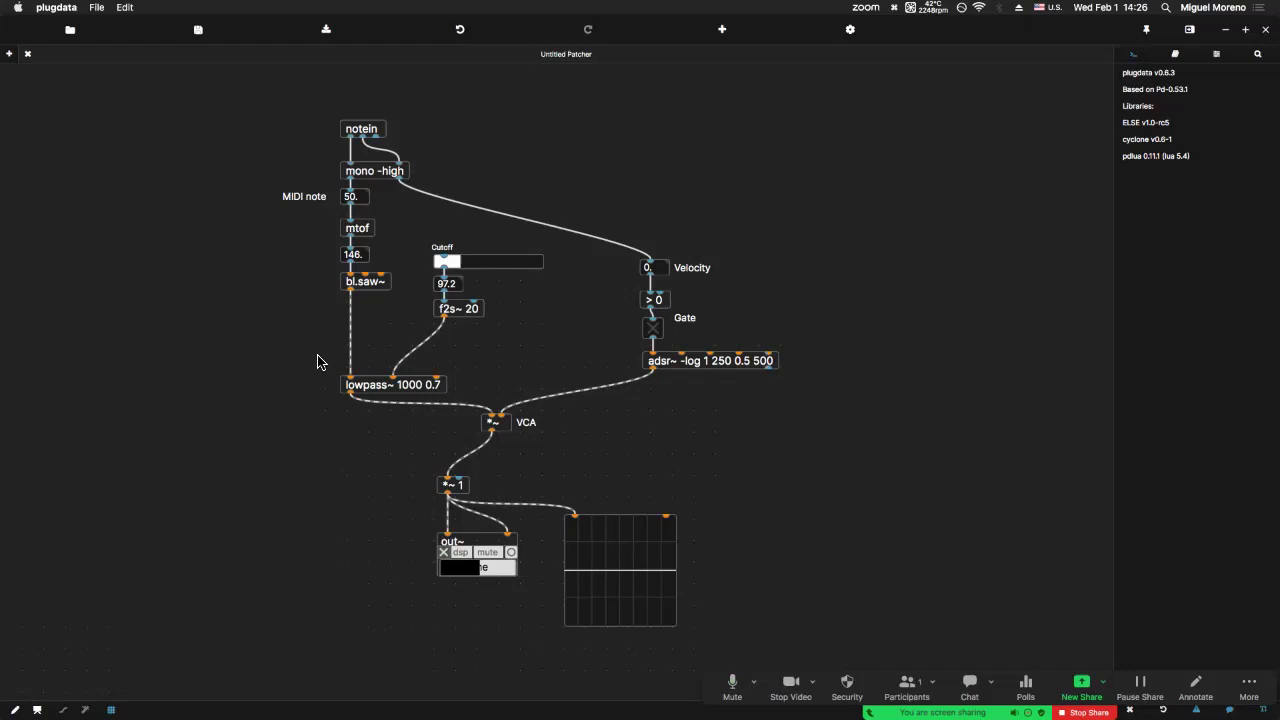
Delete the connection between f2s~ 20 and lowpass~, and add a clip~ 20 20000 object just above lowpass~.
click(409, 364)
key(BackSpace)
key(ctrl+1)
text(clip~)
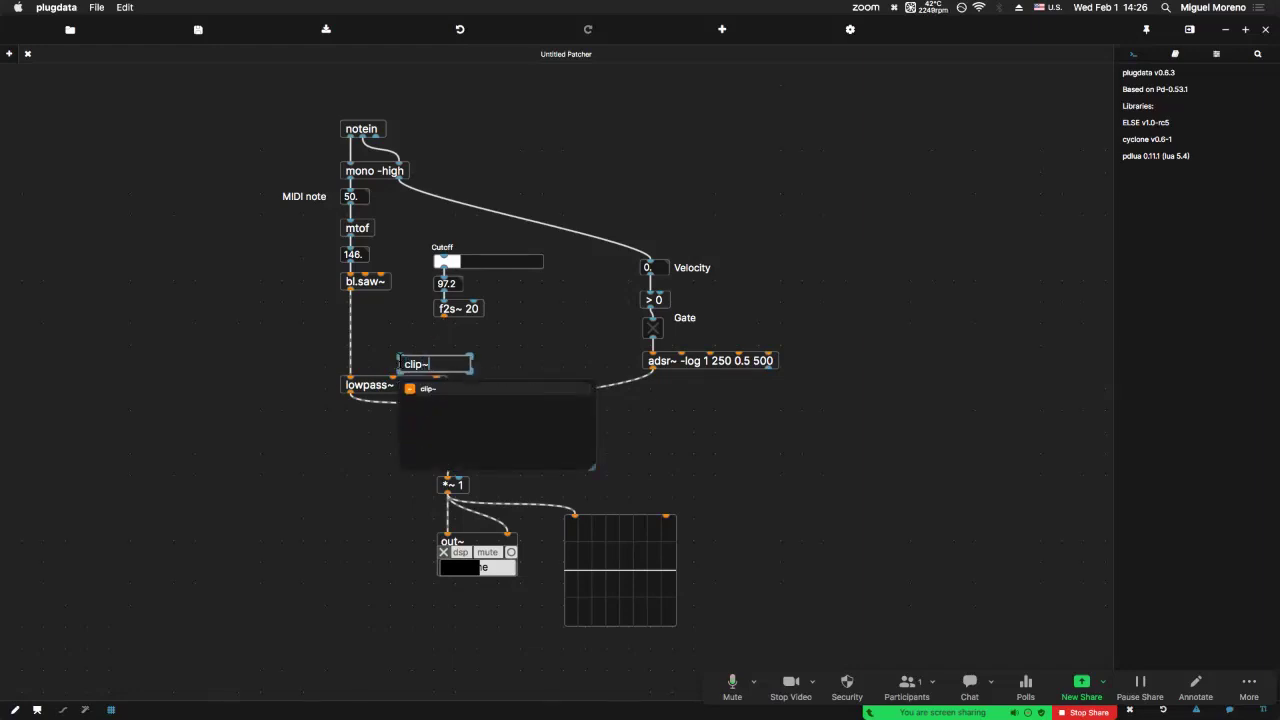
text( 20 20000)
click(405, 360)
Connect clip~ to the frequency inlet of lowpass~ and nudge clip~ slightly to the right.
drag(412, 370, 395, 385)
click(372, 368)
click(463, 369)
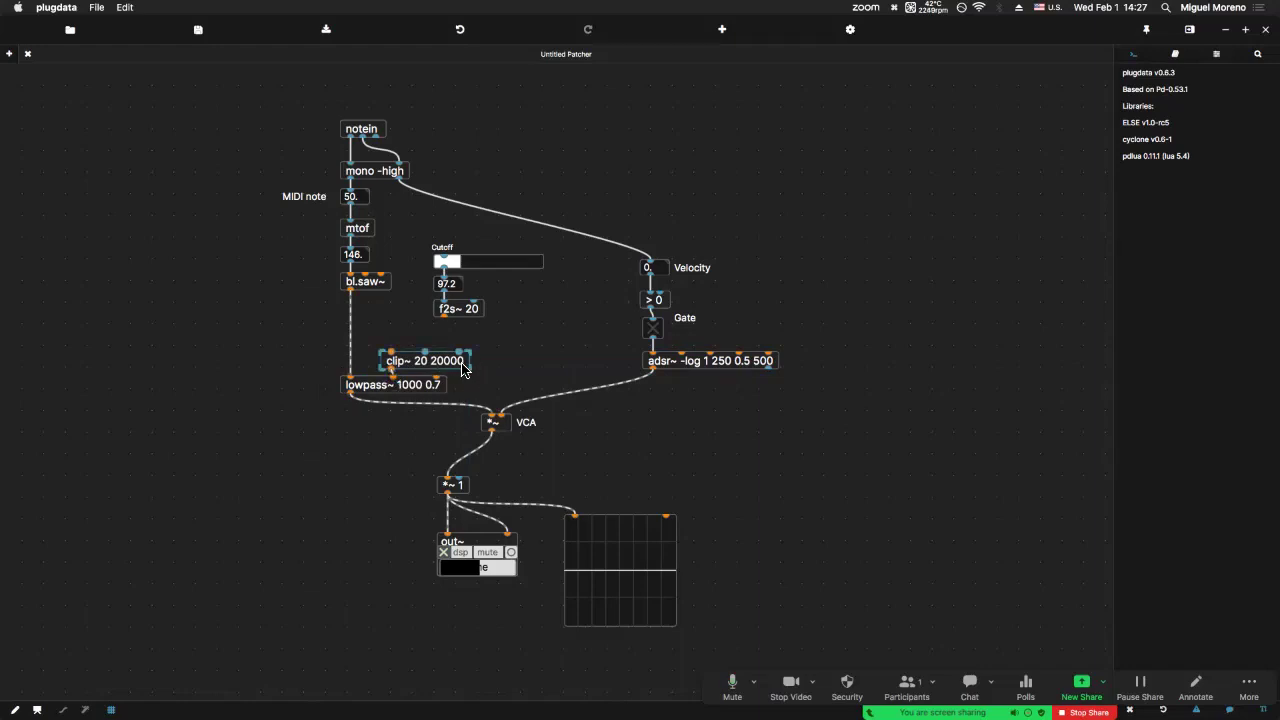
key(shift+Right)
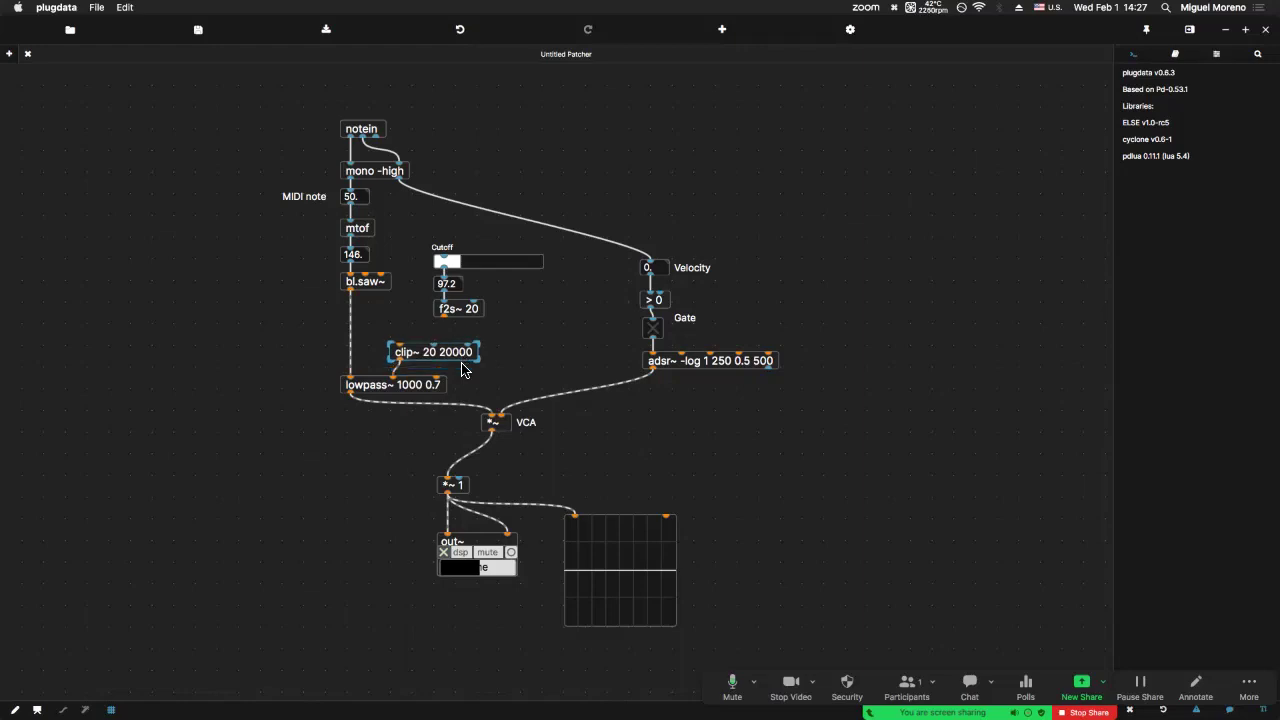
click(464, 389)
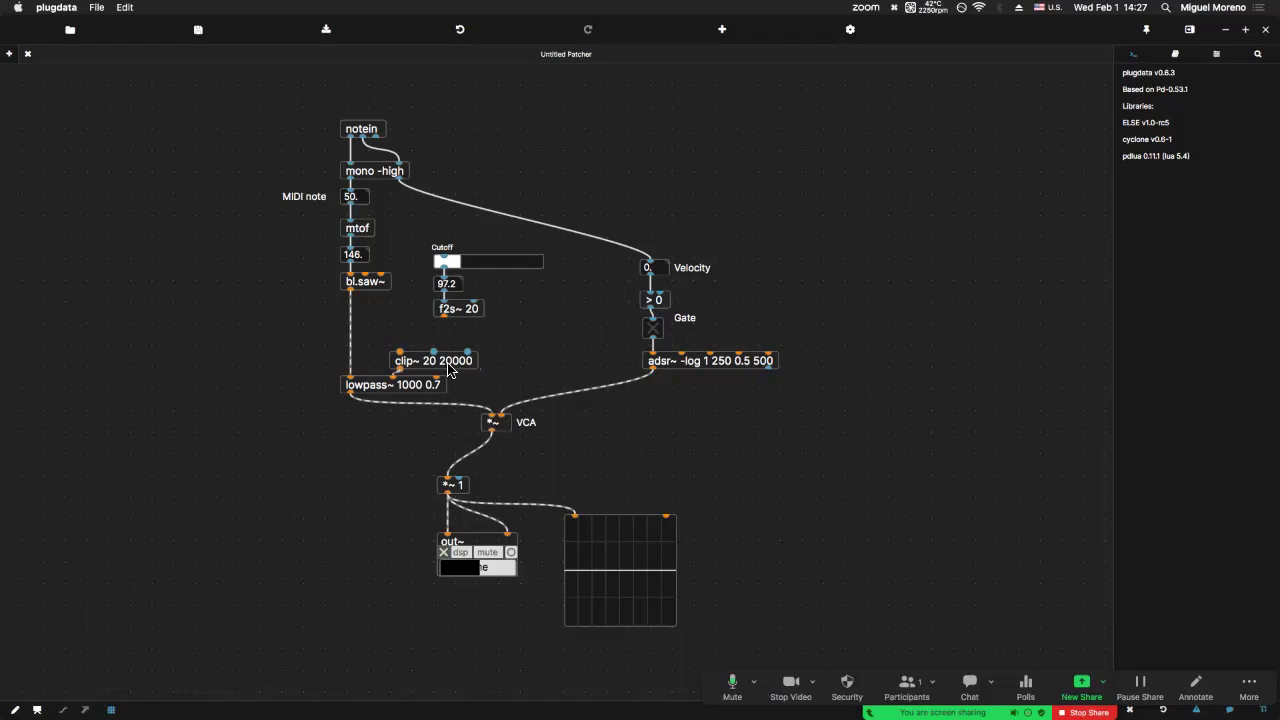
Replace the Cutoff slider with a new default-range horizontal slider above the number box, labelled Cutoff.
click(445, 262)
key(BackSpace)
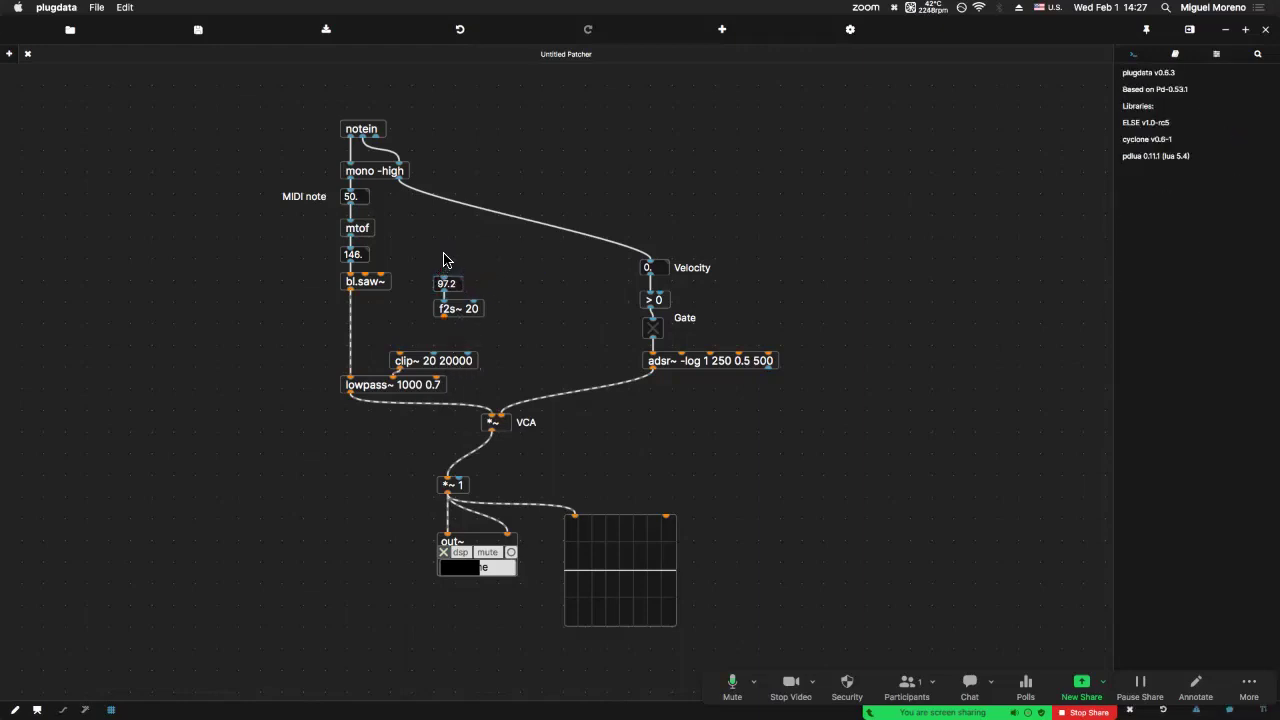
key(shift+super+j)
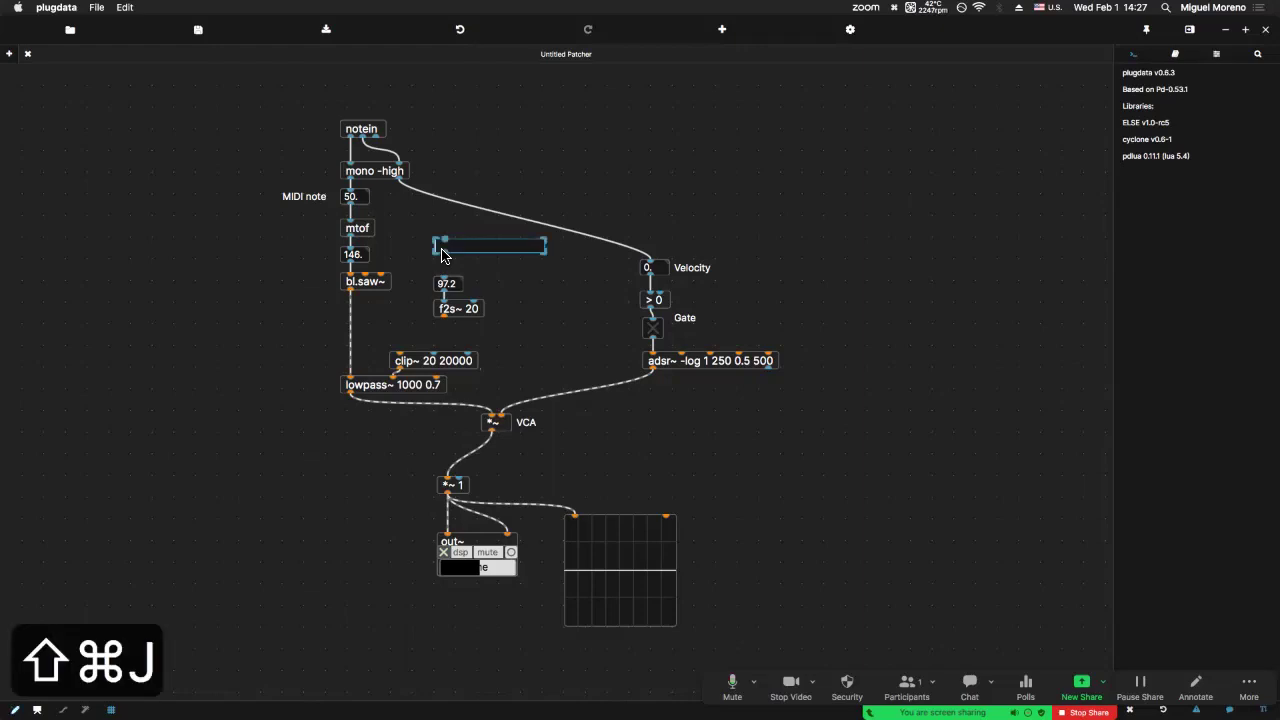
drag(441, 249, 444, 270)
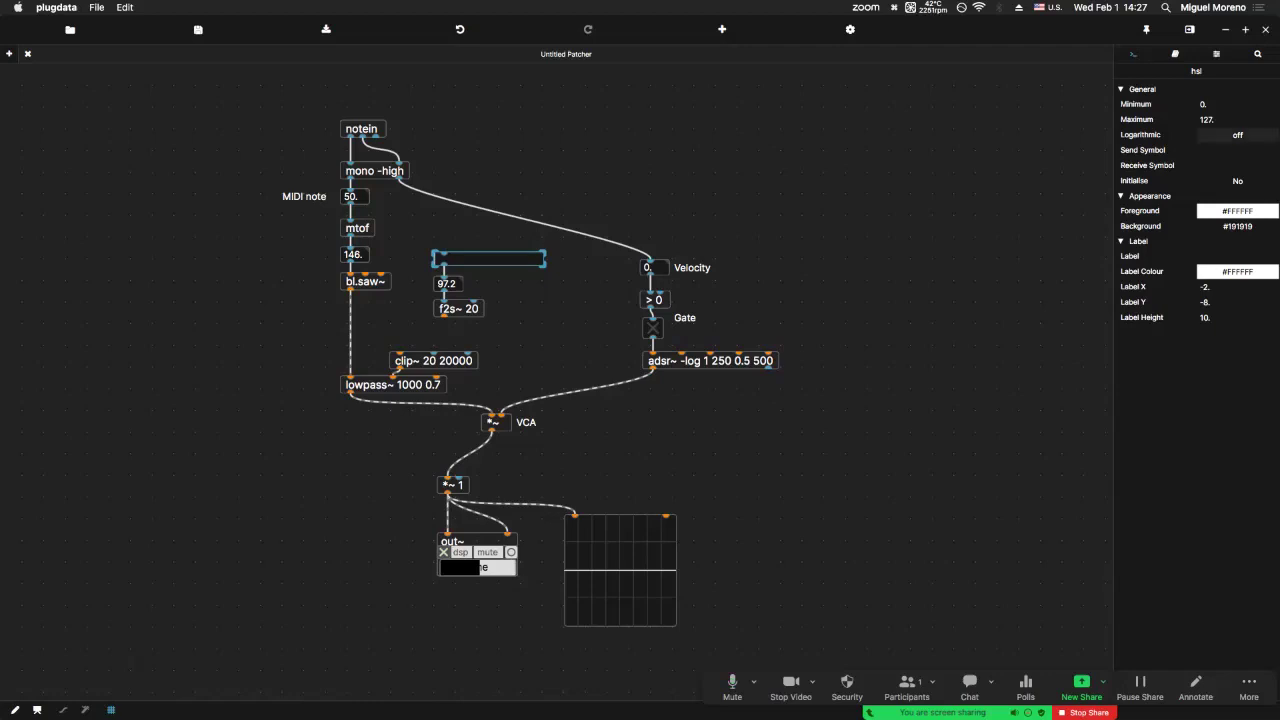
click(1237, 256)
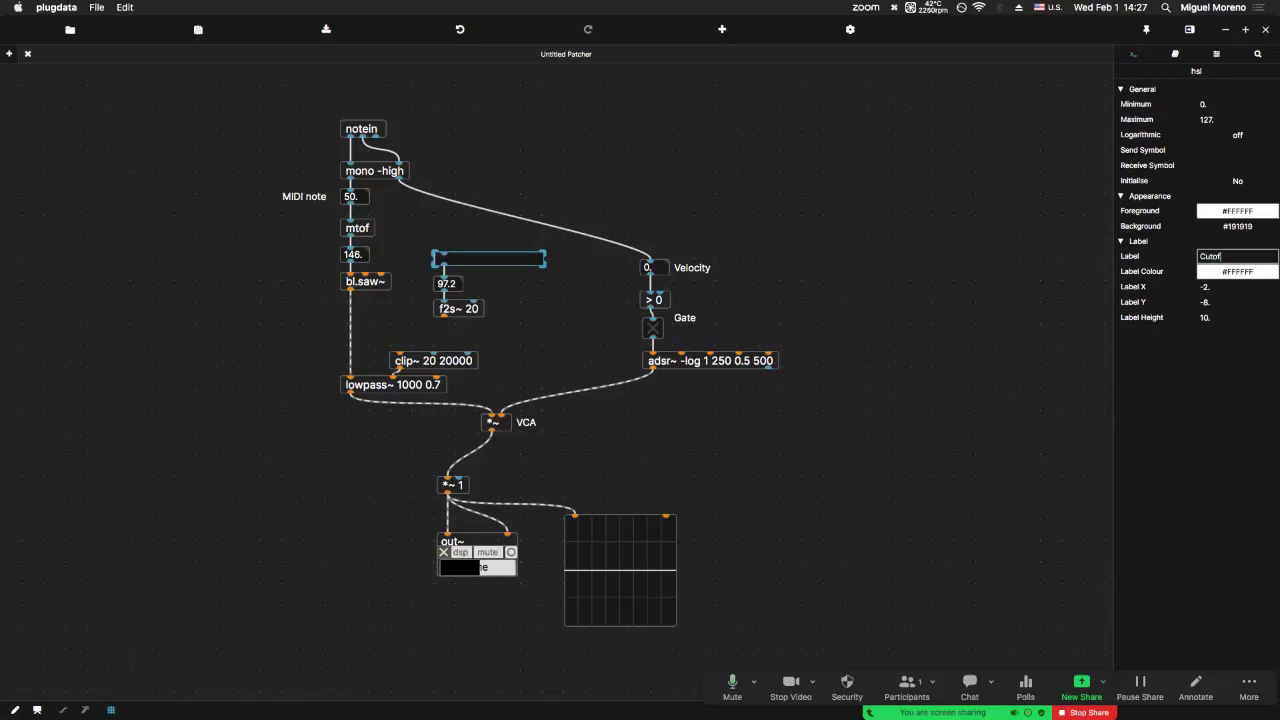
text(Cutoff)
click(561, 294)
Move the Cutoff slider, number box and f2s~ up and add an mtof~ object between f2s~ and clip~.
drag(466, 340, 435, 267)
click(428, 325)
double_click(427, 325)
text(mtof~)
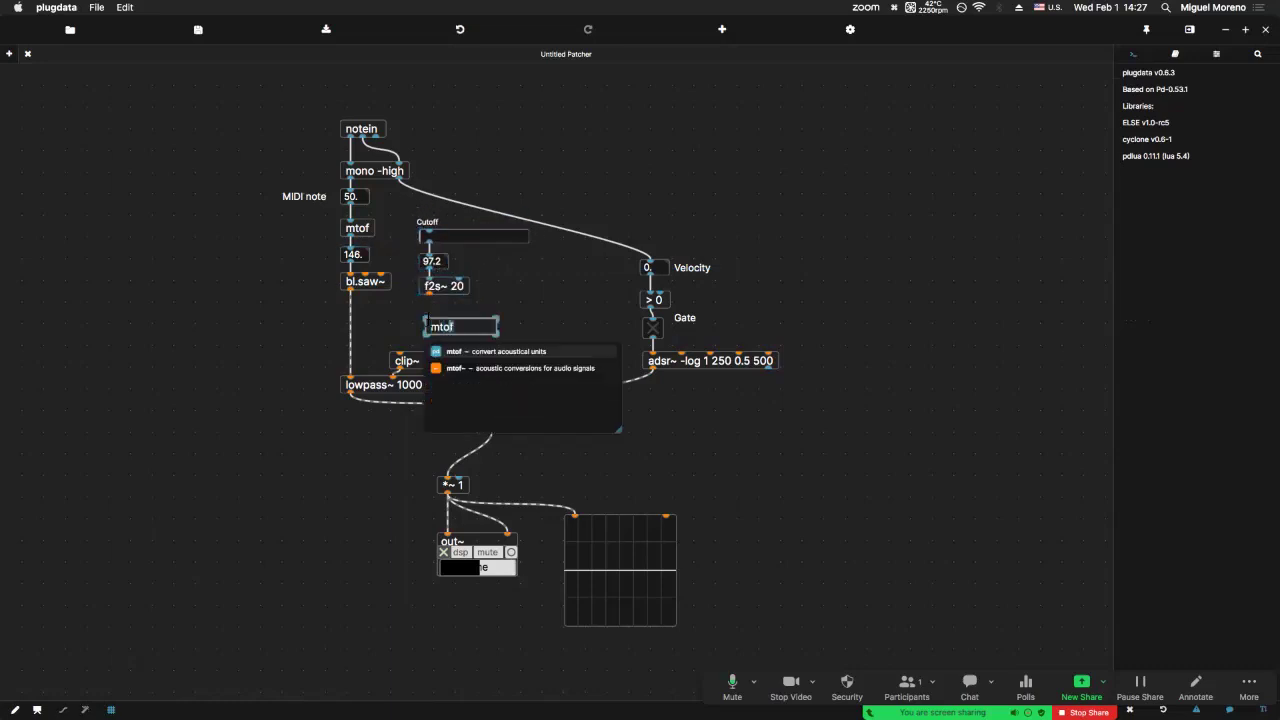
click(421, 313)
Chain f2s~ through mtof~ into clip~ and align the whole cutoff column above lowpass~, slightly to the right.
drag(428, 293, 416, 256)
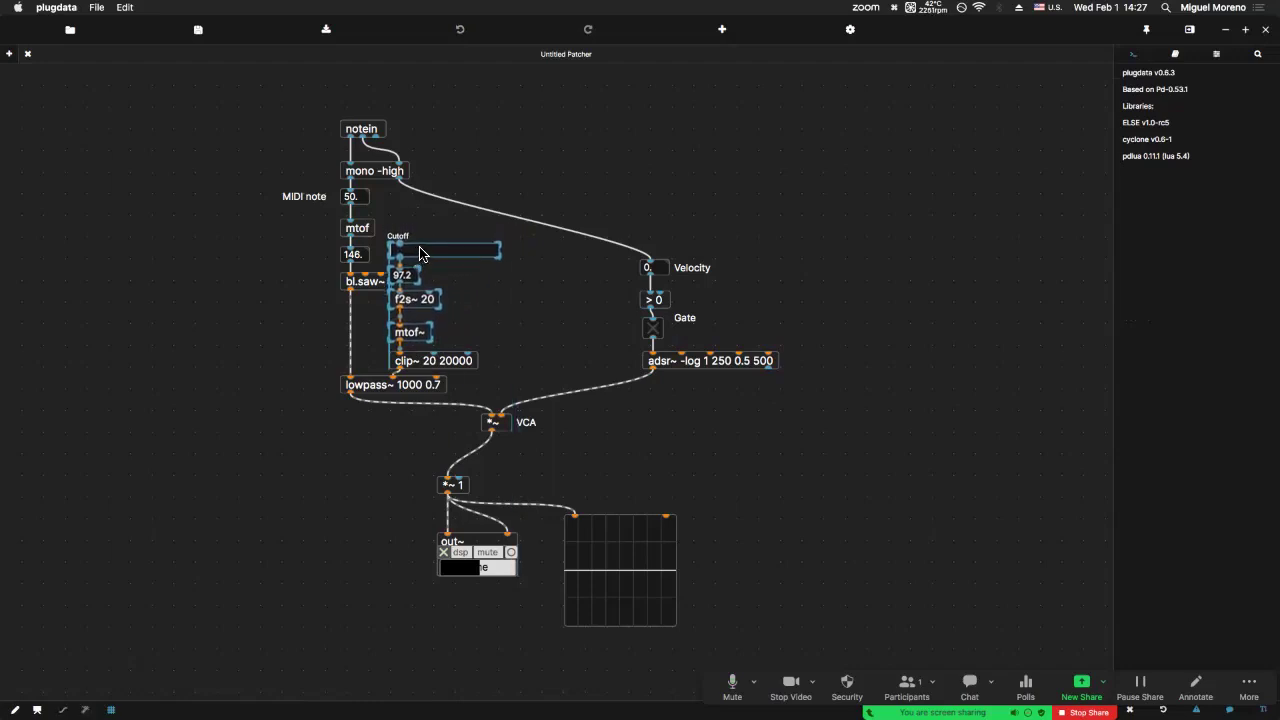
click(497, 360)
drag(505, 372, 435, 275)
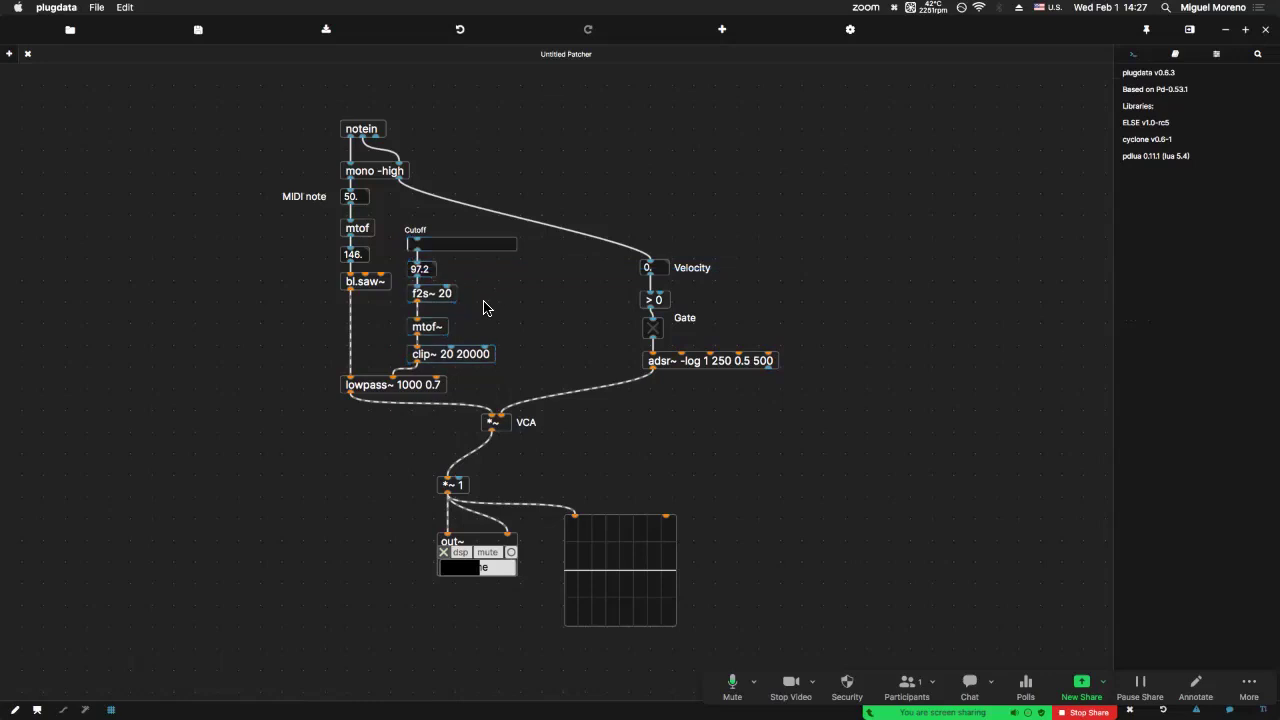
Lock the patch, set the Cutoff slider to about 83.3, and unlock the patch again.
key(super+e)
key(super+e)
key(super+e)
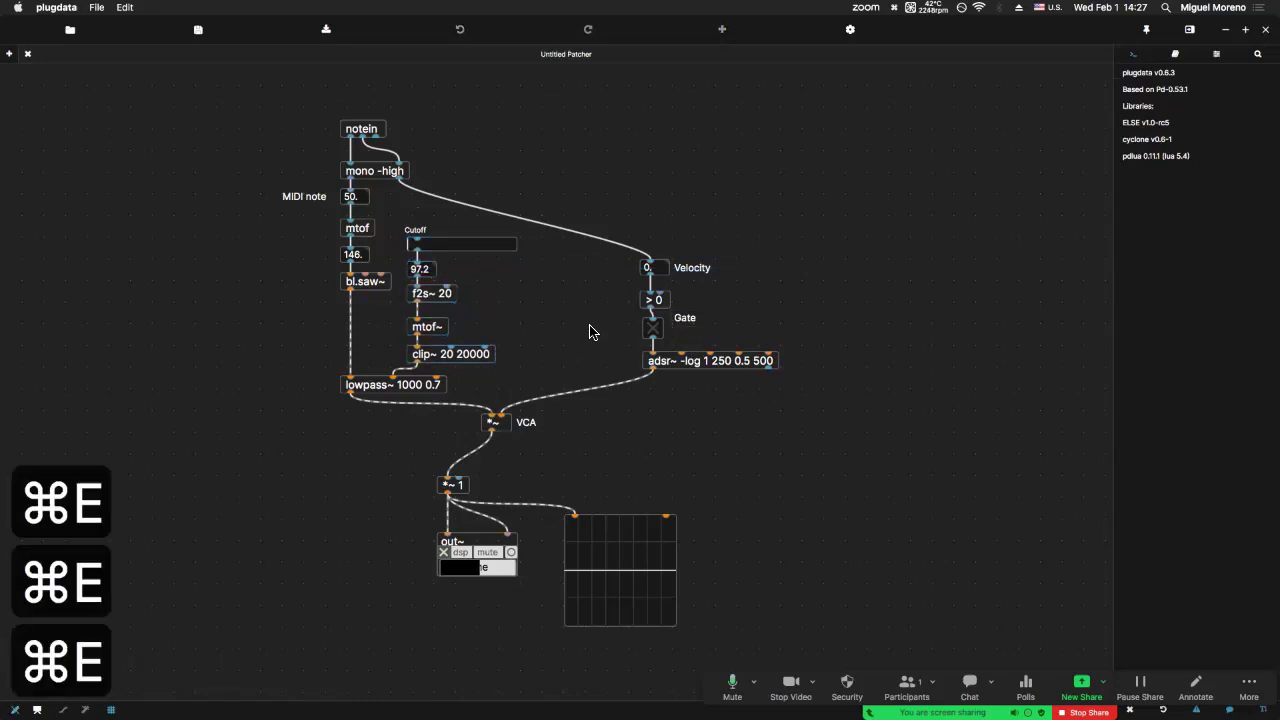
click(436, 250)
key(super+e)
drag(436, 250, 481, 252)
key(super+e)
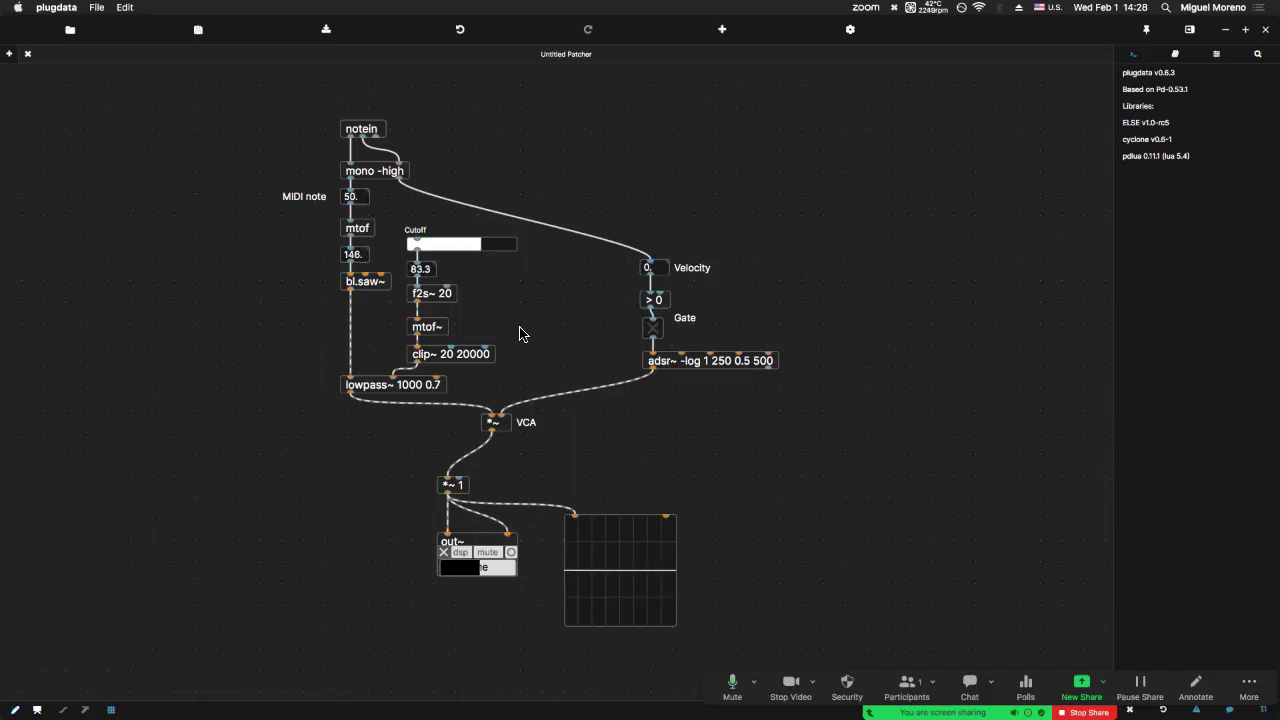
Move the VCA and output group down and to the right, and the Velocity, Gate and adsr~ group up and to the right.
drag(443, 254, 443, 254)
drag(741, 476, 396, 612)
drag(568, 450, 590, 466)
click(608, 393)
drag(690, 392, 707, 261)
Move the Cutoff slider, number box and f2s~ up and chain a new +~ object between f2s~ and mtof~.
drag(500, 306, 420, 211)
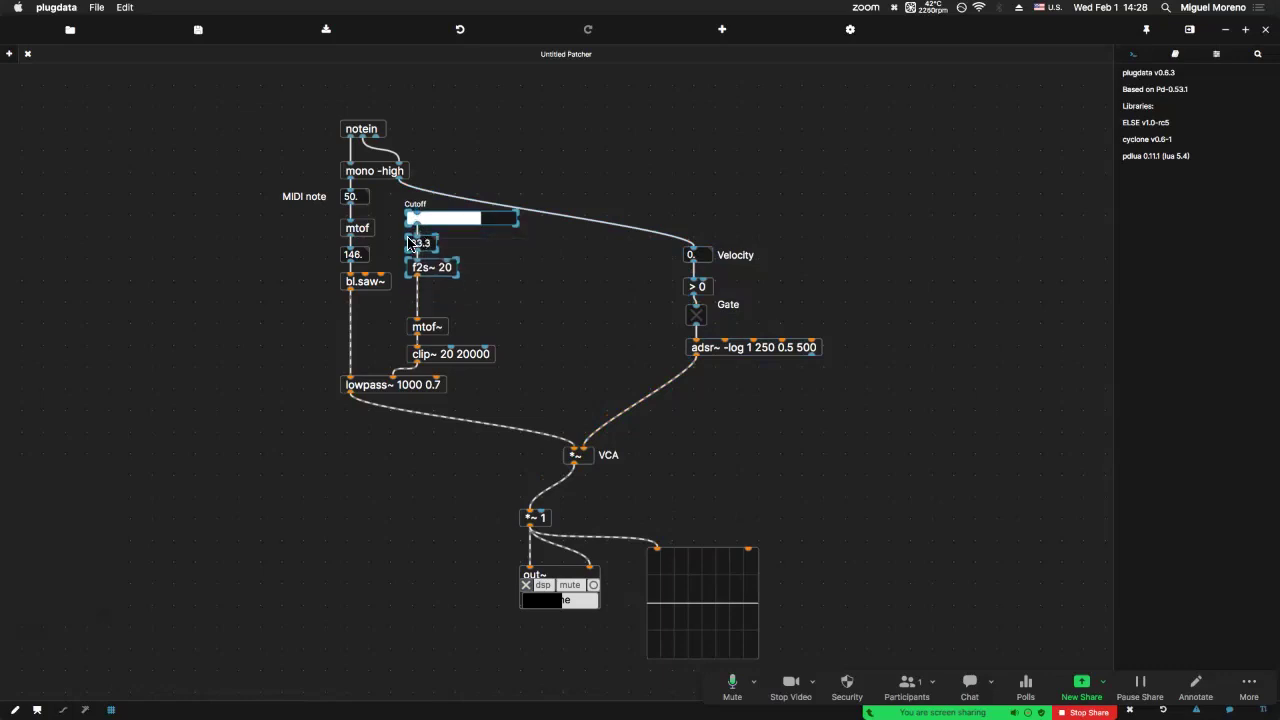
click(425, 295)
key(super+1)
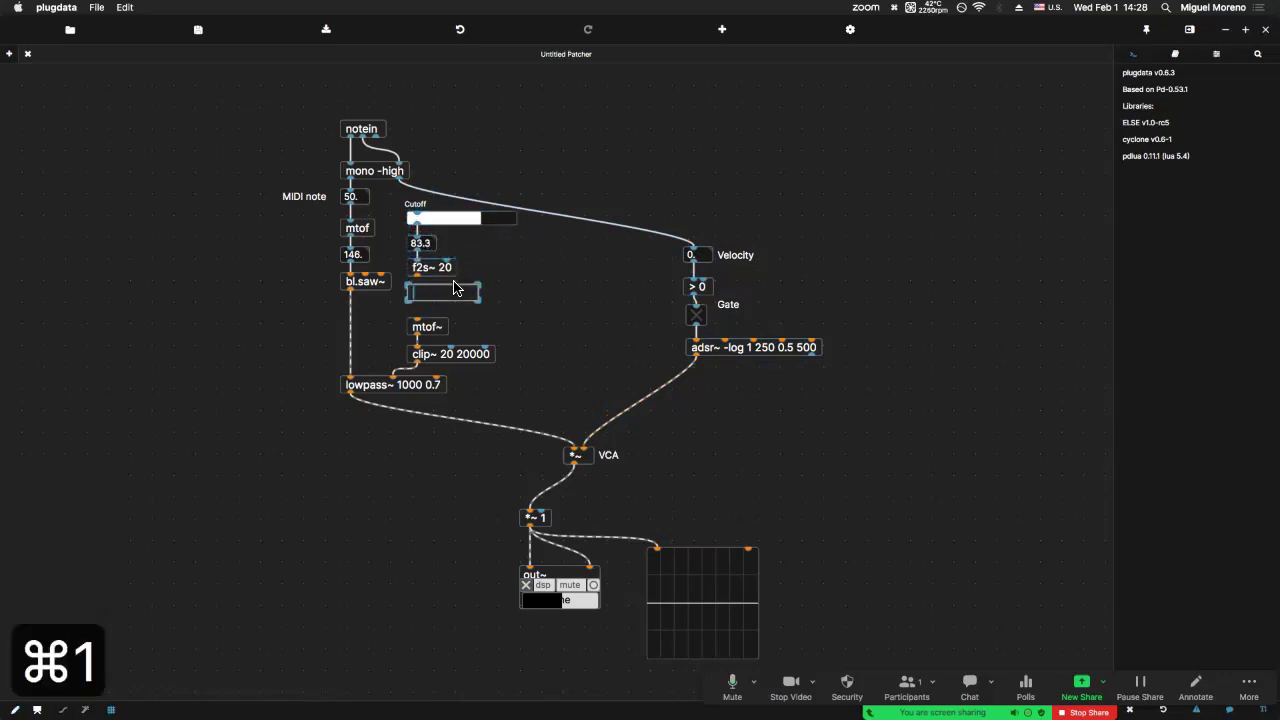
text(+~)
click(463, 289)
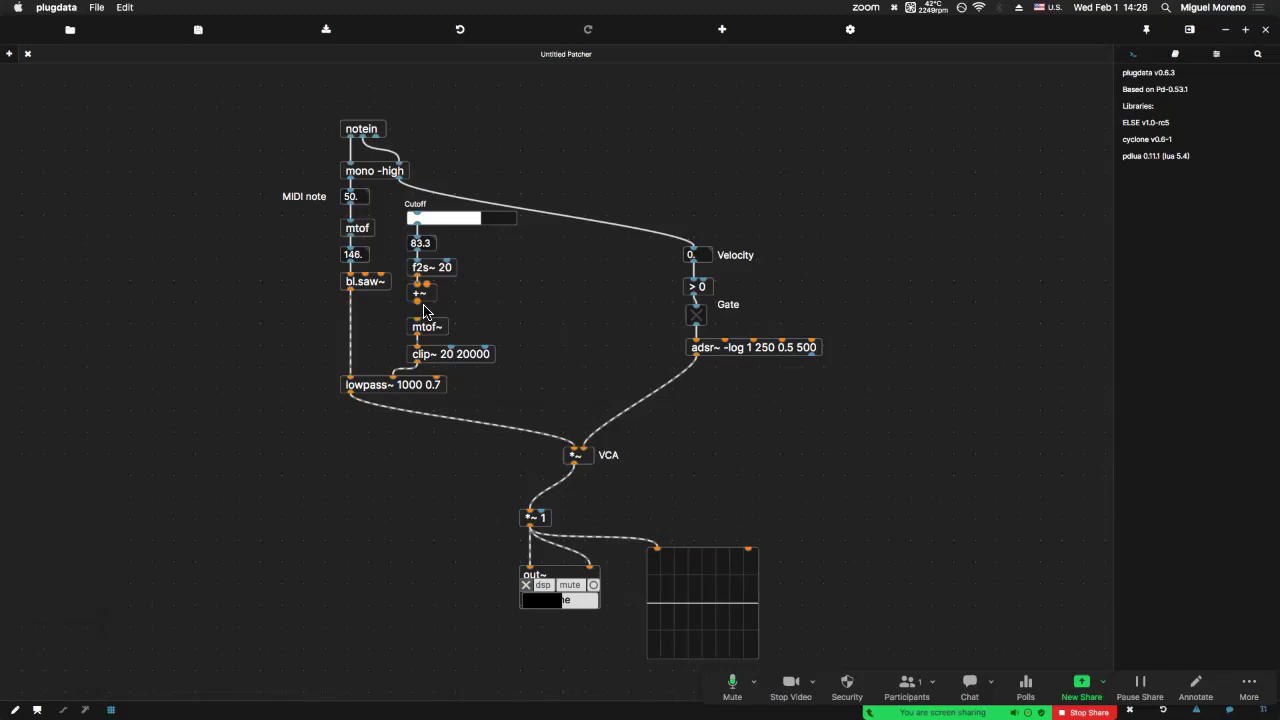
Duplicate the Cutoff slider with its number box and f2s~ 20, and place the copy between the cutoff column and the Velocity column.
drag(480, 276, 408, 210)
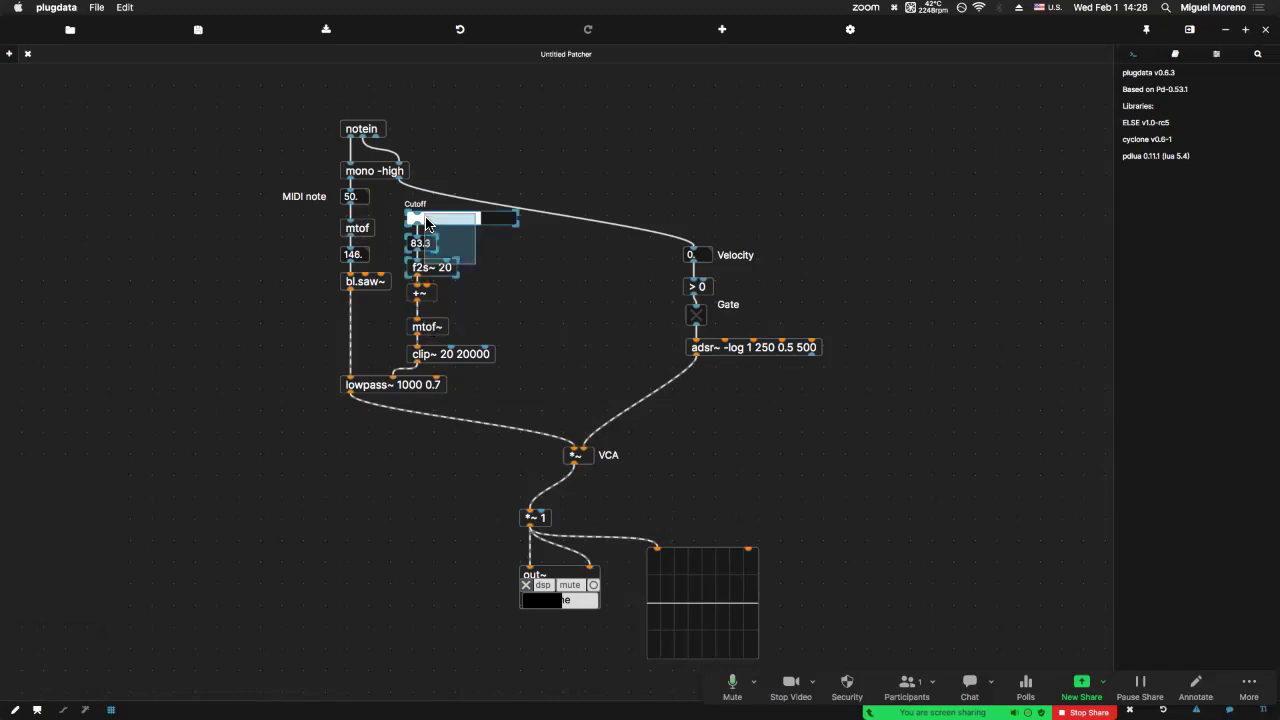
key(super+d)
drag(533, 224, 559, 257)
click(586, 267)
Set the label of the duplicated slider to Env Amount.
click(588, 252)
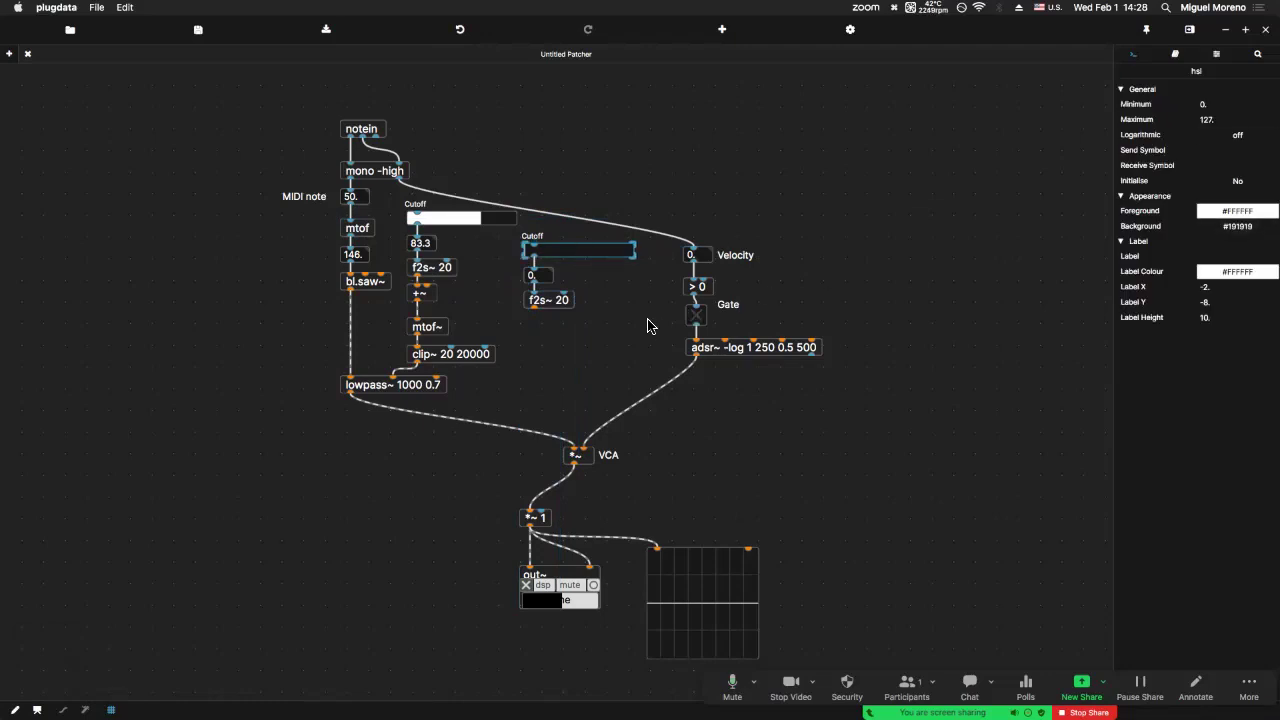
click(1237, 256)
text(Env Amount)
key(Return)
click(636, 345)
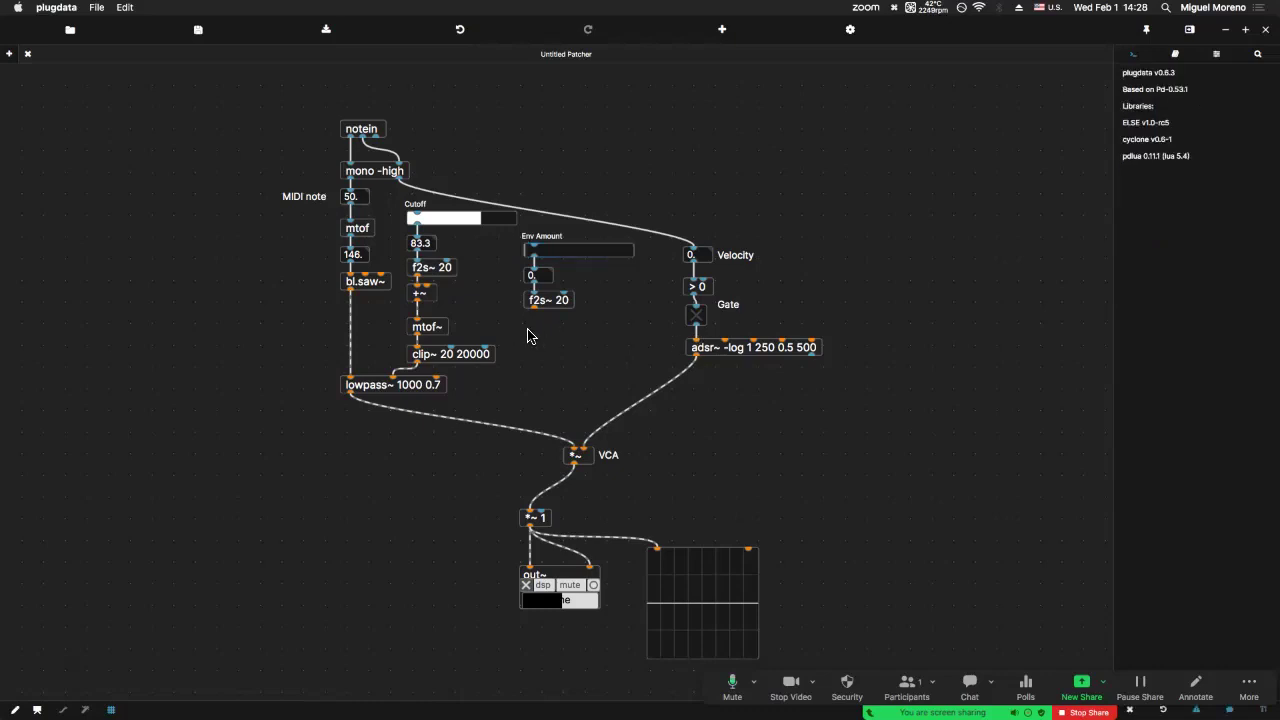
Add a *~ under the Env Amount f2s~, feed adsr~ into its second inlet, and connect its output to the second inlet of +~.
key(super+1)
key(super+1)
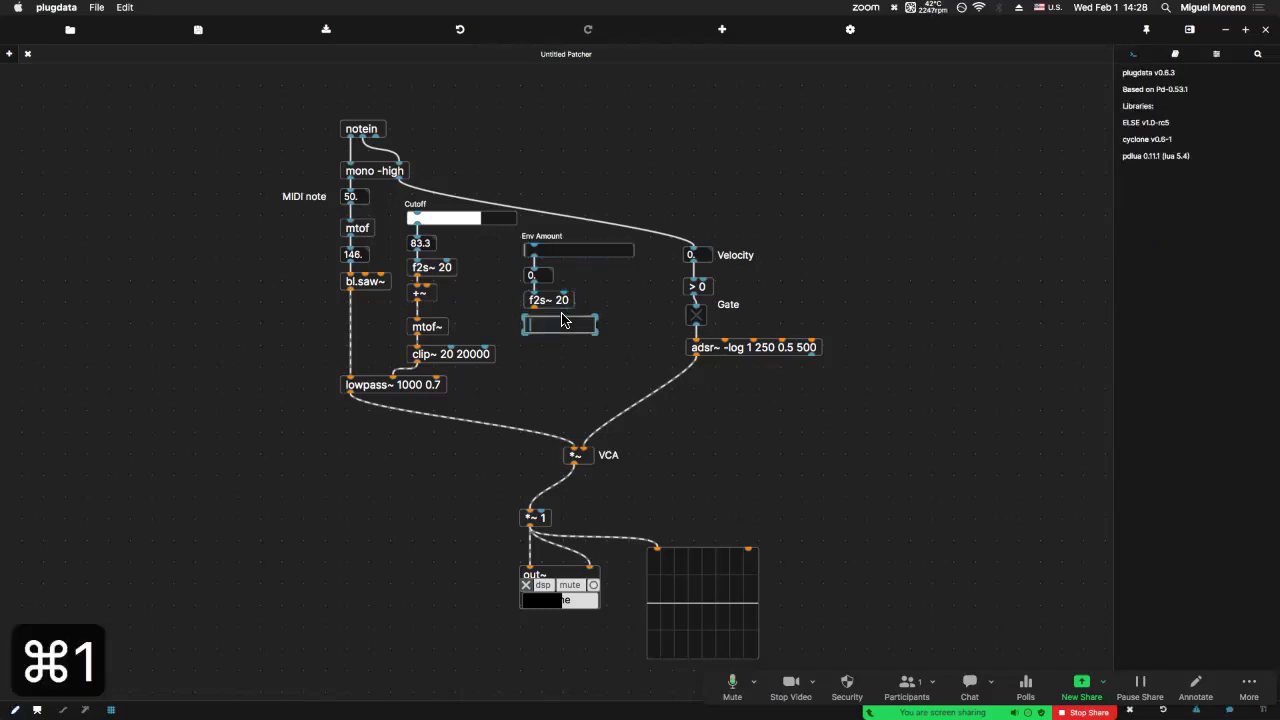
text(*~)
click(633, 297)
drag(695, 357, 428, 301)
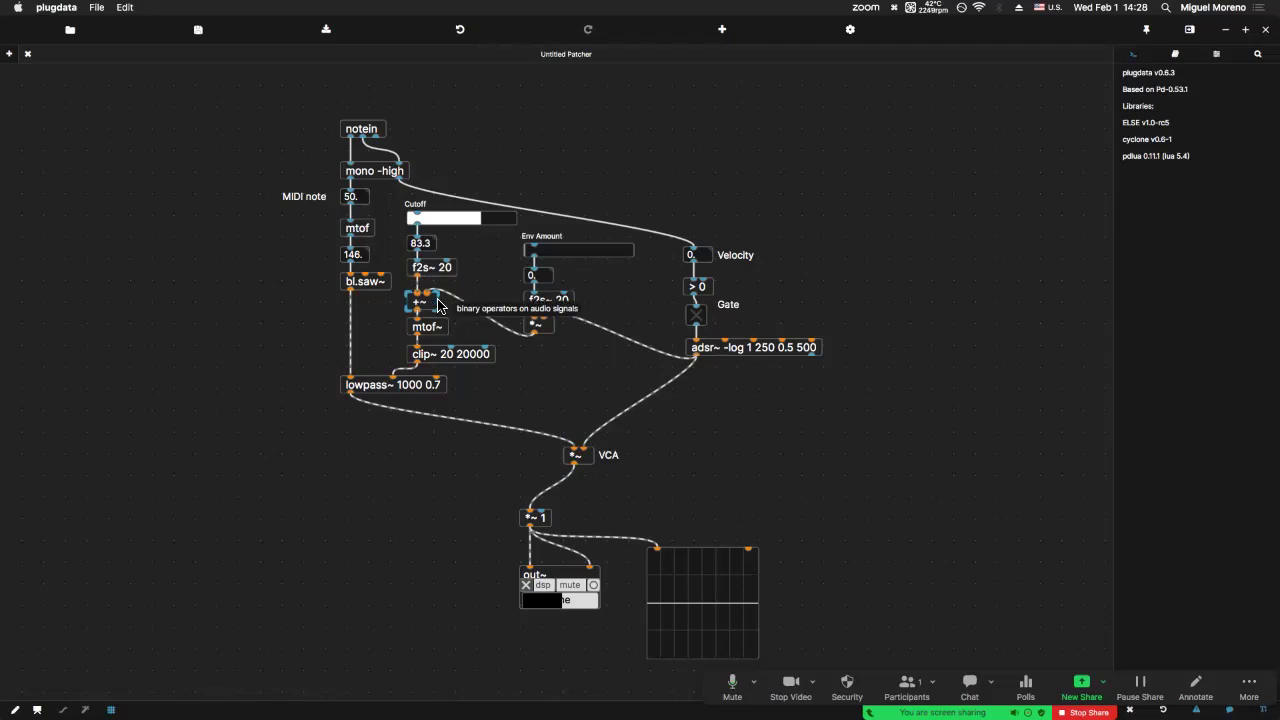
Lock the patch, try the filter envelope with Cutoff at 0 and Env Amount at about 69.8, and unlock the patch.
key(super+e)
key(super+e)
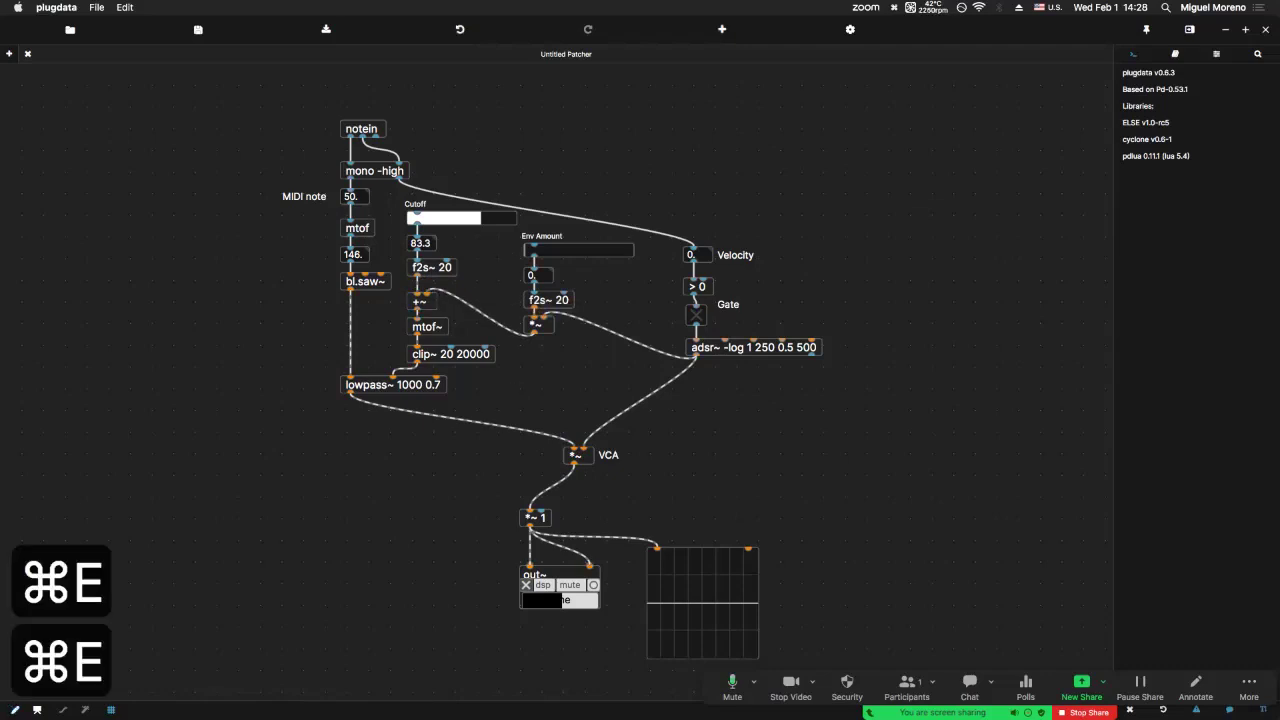
key(super+e)
drag(497, 235, 455, 234)
mouse_move(560, 251)
mouse_down()
mouse_move(608, 254)
mouse_move(590, 256)
mouse_up()
mouse_move(450, 222)
mouse_down()
mouse_move(410, 226)
mouse_move(447, 231)
mouse_up()
drag(606, 251, 634, 257)
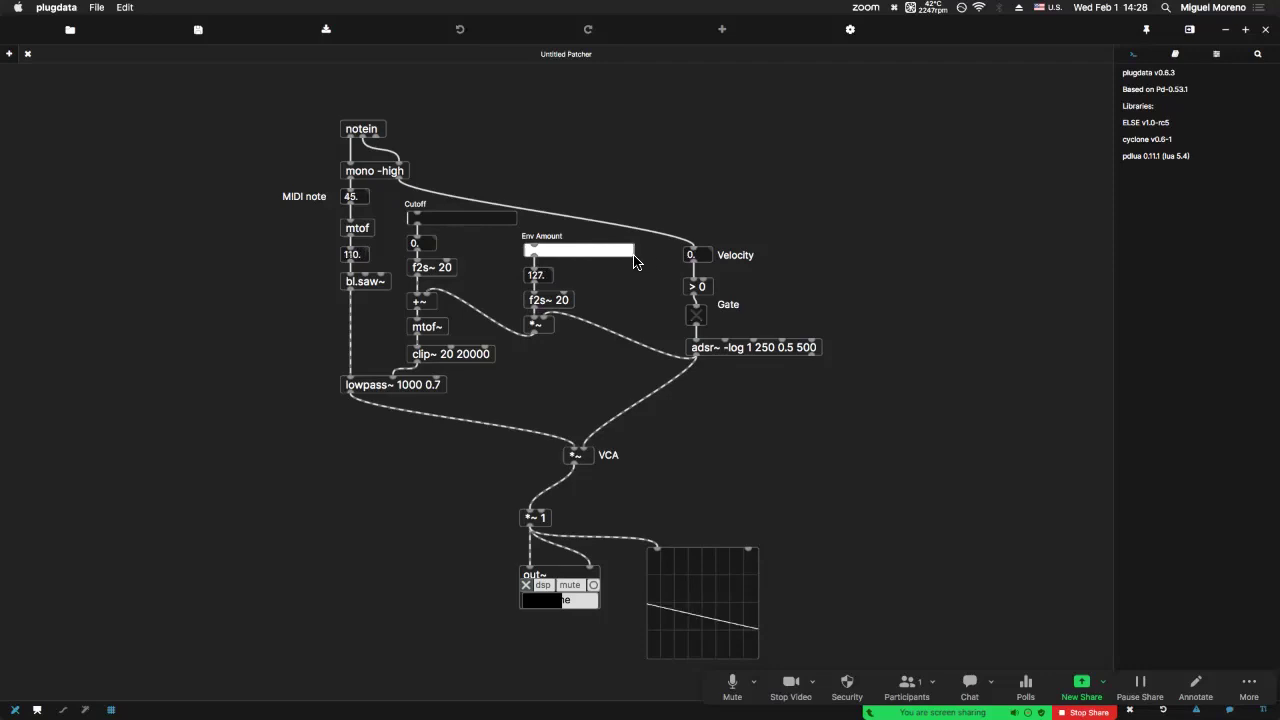
click(462, 234)
drag(462, 234, 404, 228)
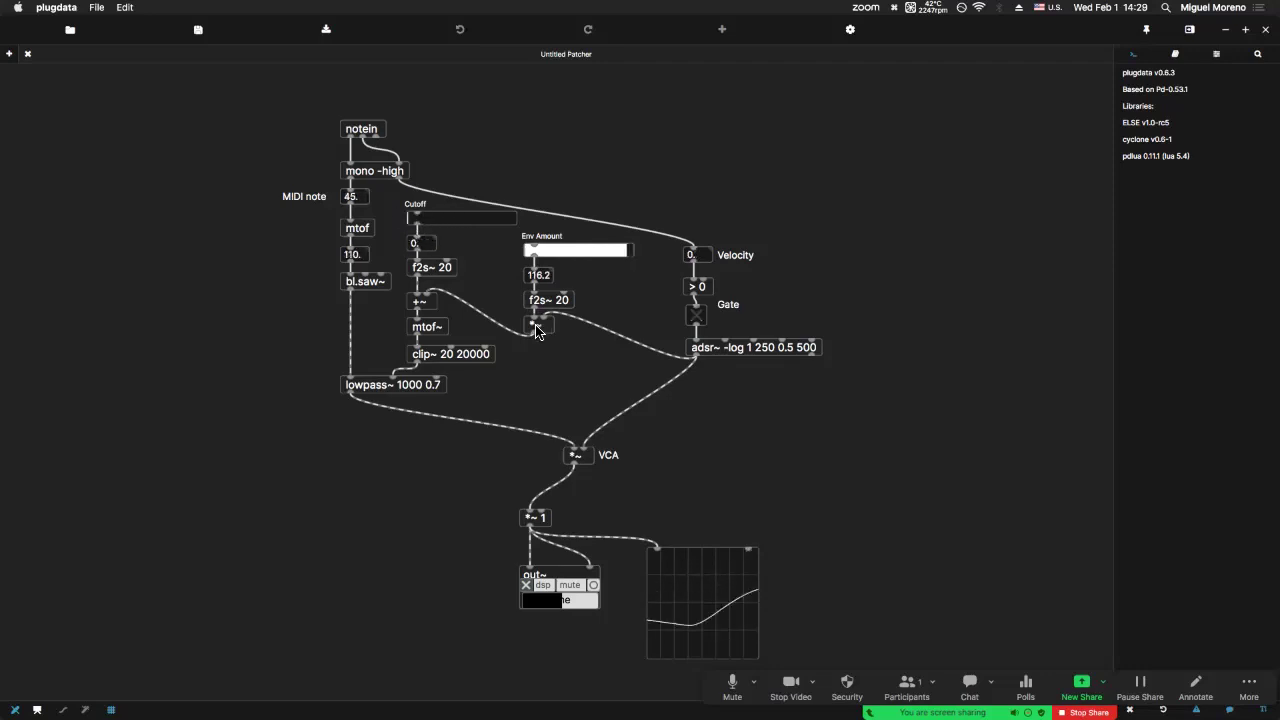
drag(606, 258, 588, 258)
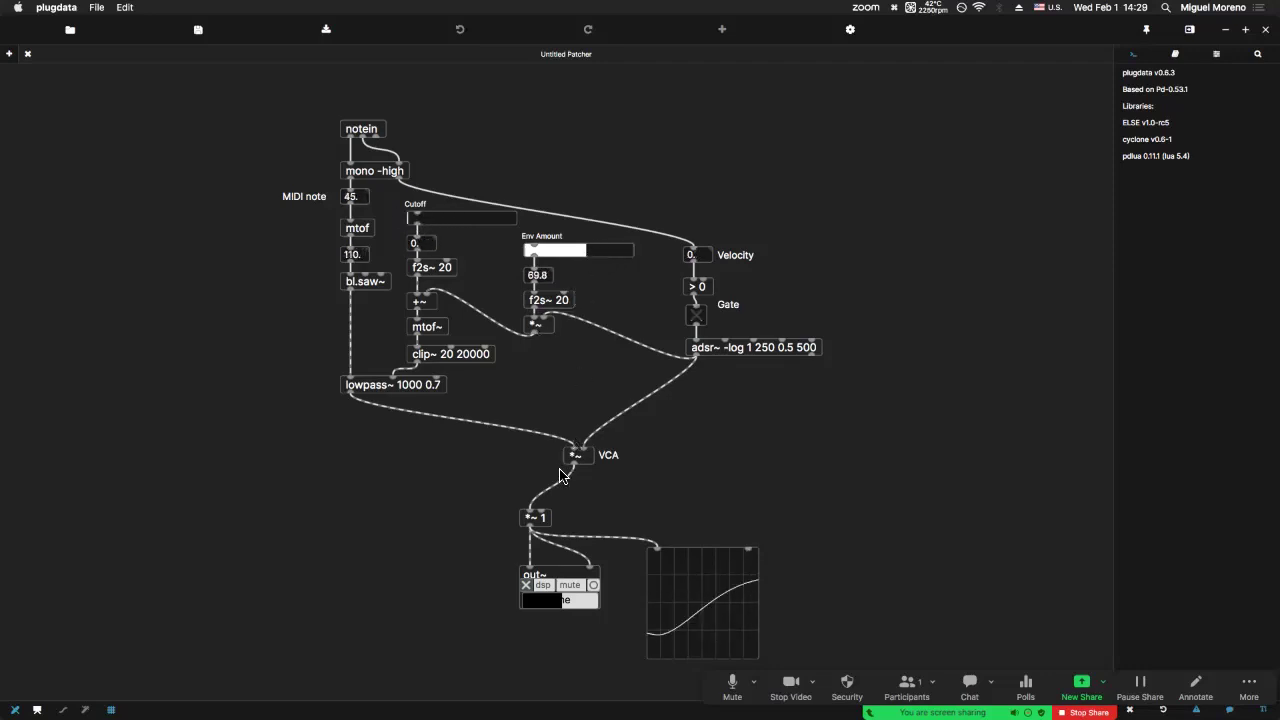
key(super+e)
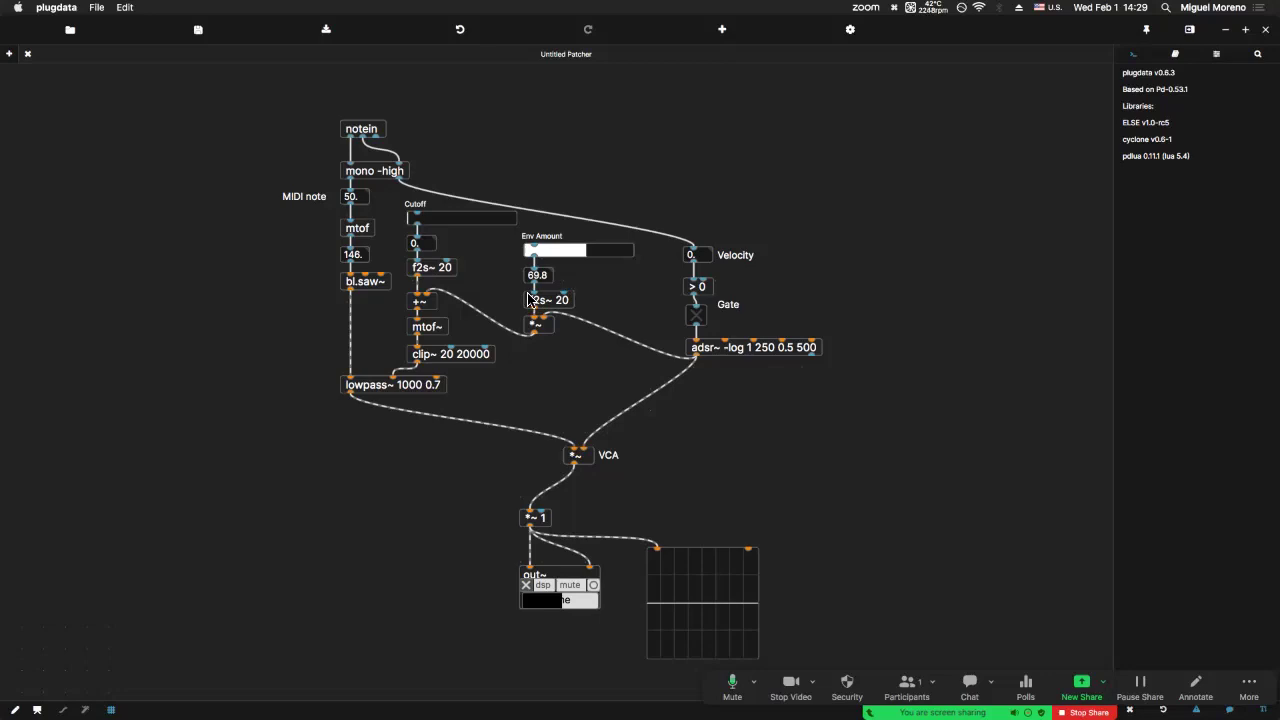
Move lowpass~ down slightly and add the comment "<- exp. FM" beside mtof~.
click(434, 393)
drag(434, 393, 434, 402)
click(447, 360)
key(super+5)
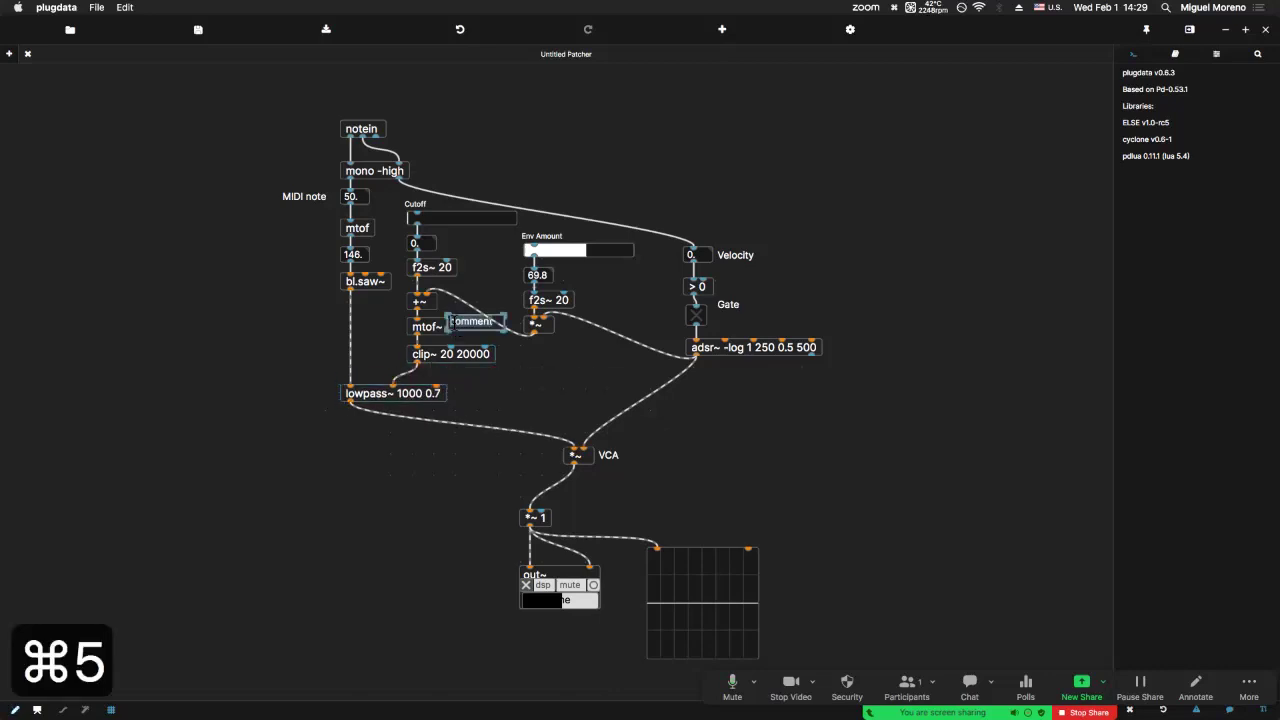
key(BackSpace)
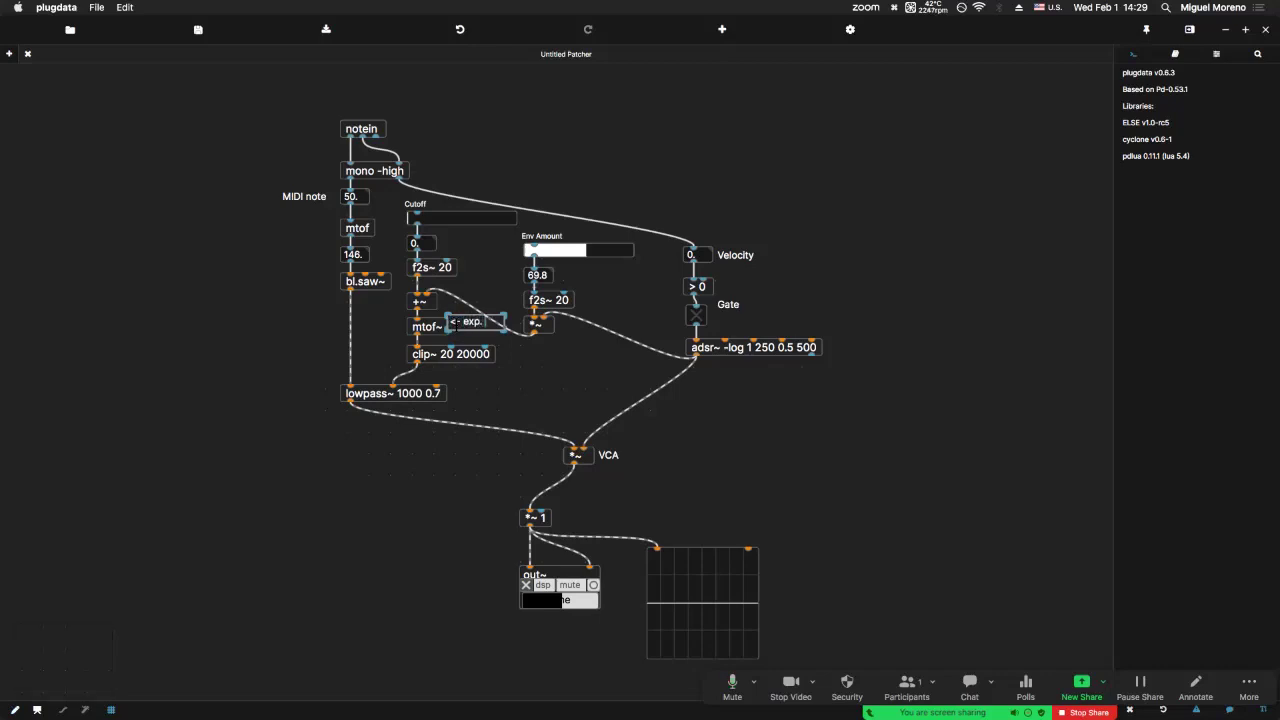
text(<- exp. FM)
drag(490, 321, 497, 322)
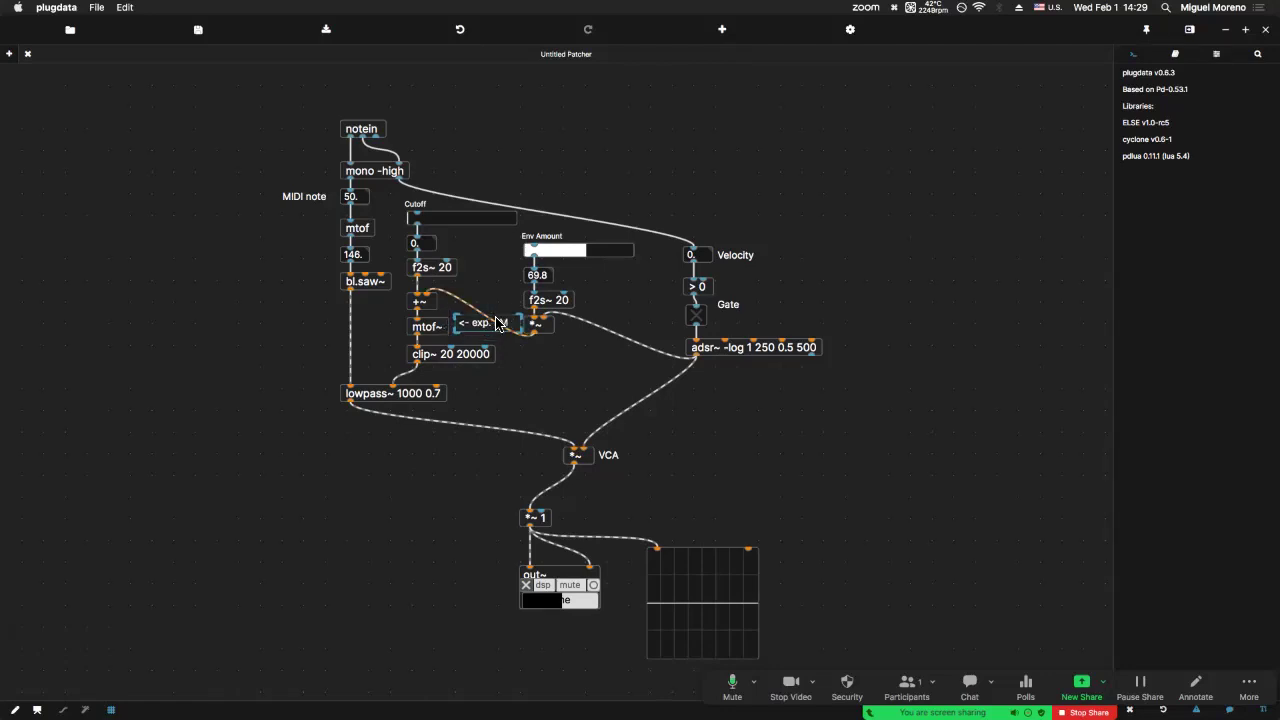
Lock the patch, set Cutoff to about 55.11 and Env Amount to about 23.8, and unlock the patch.
key(super+e)
drag(586, 251, 540, 255)
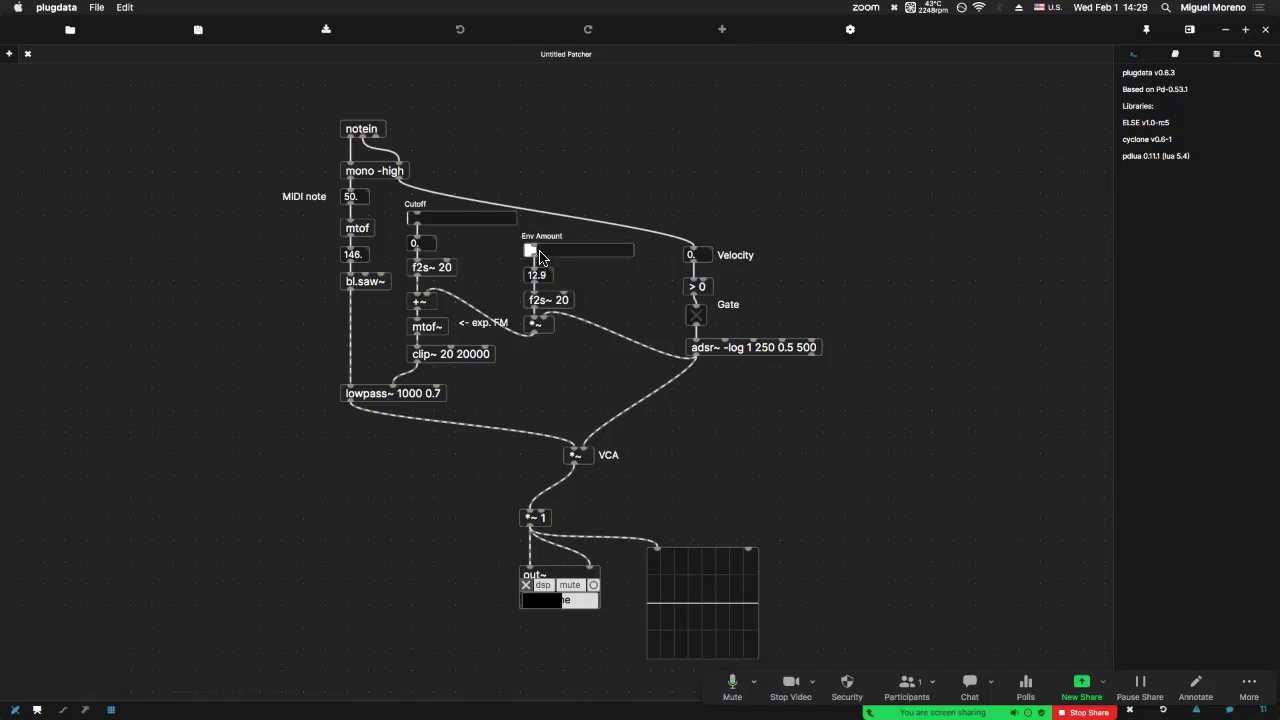
drag(456, 222, 463, 238)
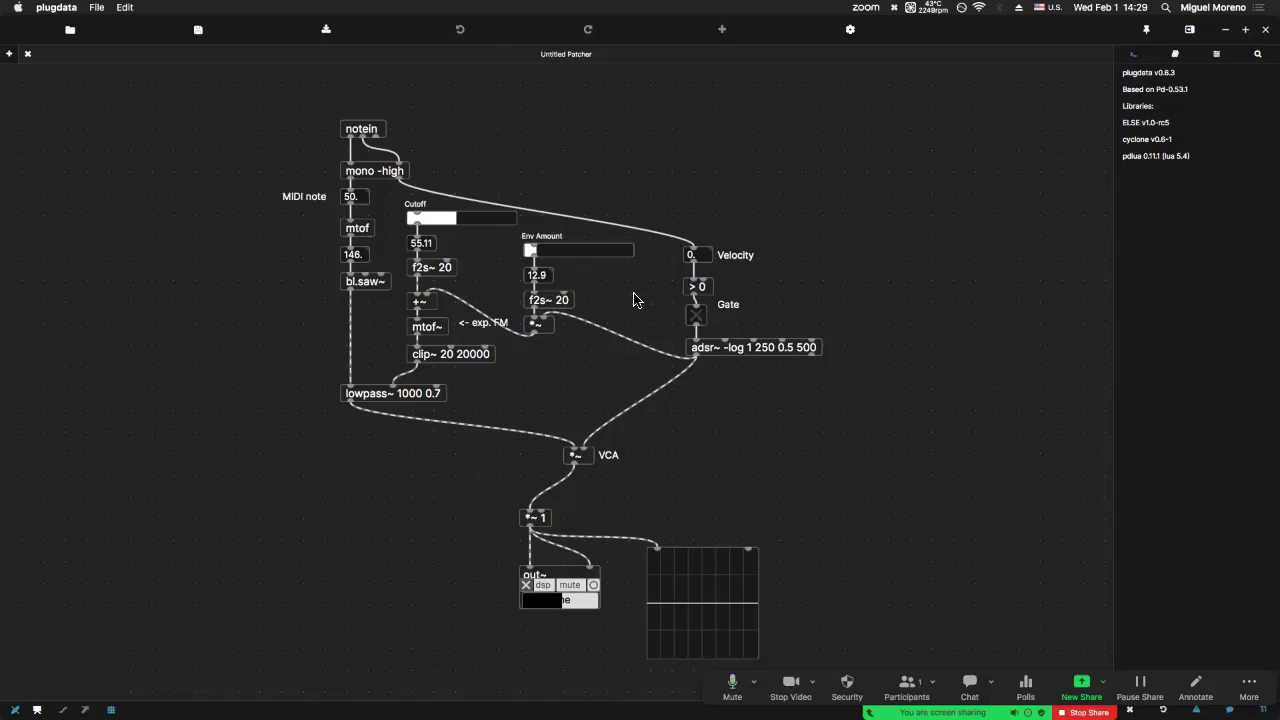
key(super+e)
key(super+e)
mouse_move(552, 259)
mouse_down()
mouse_move(560, 250)
mouse_move(549, 256)
mouse_up()
key(super+e)
Align the *~ 1, out~ and scope group beneath the VCA, and move it together with the VCA and its label slightly down.
drag(760, 470, 568, 596)
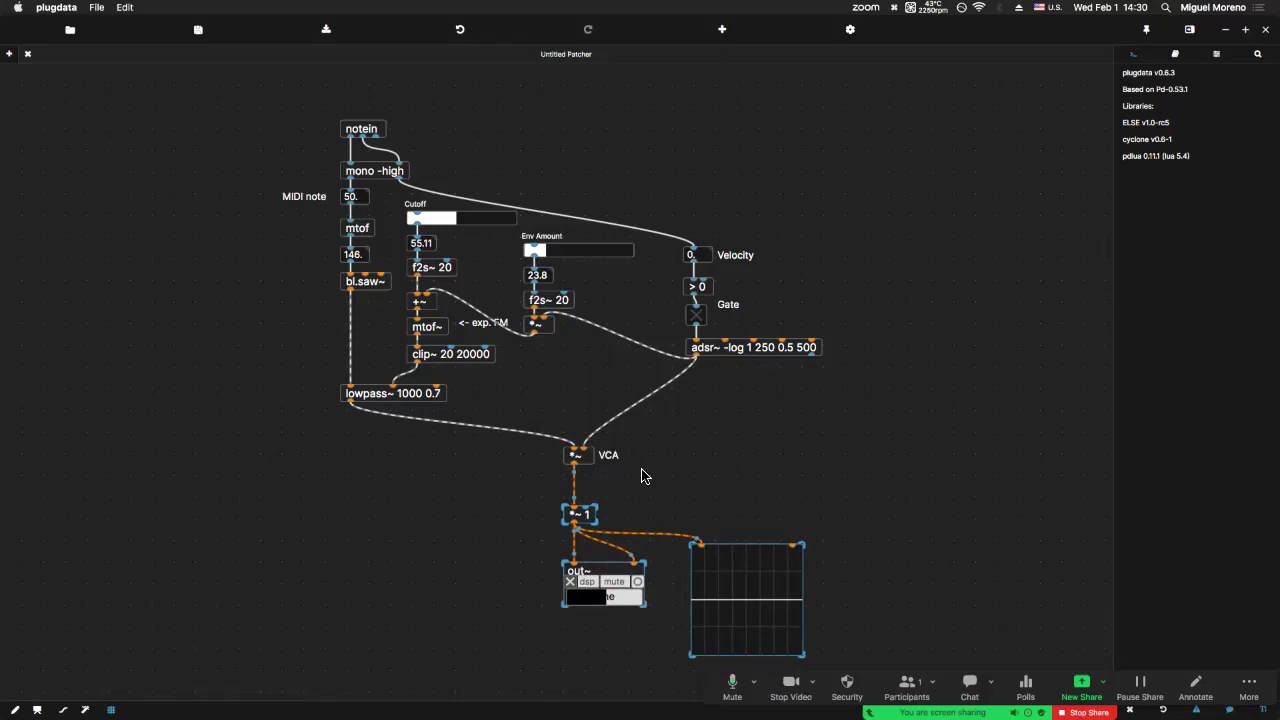
drag(834, 464, 568, 632)
shift+click(590, 458)
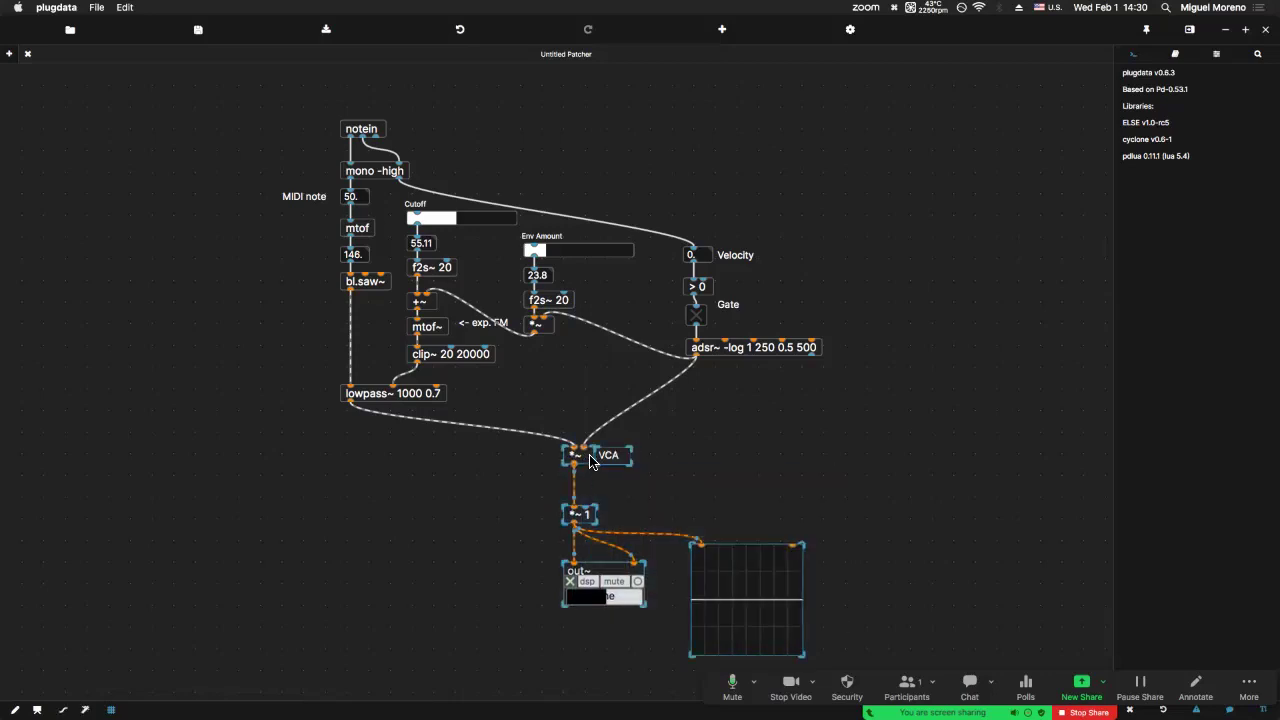
drag(590, 460, 596, 494)
click(578, 430)
Duplicate the Env Amount slider, number box and f2s~ 20, and place the copy below the original column.
drag(590, 305, 520, 238)
key(super+d)
drag(547, 290, 540, 407)
Move lowpass~ further down and connect the new f2s~ 20 to its third inlet.
click(432, 396)
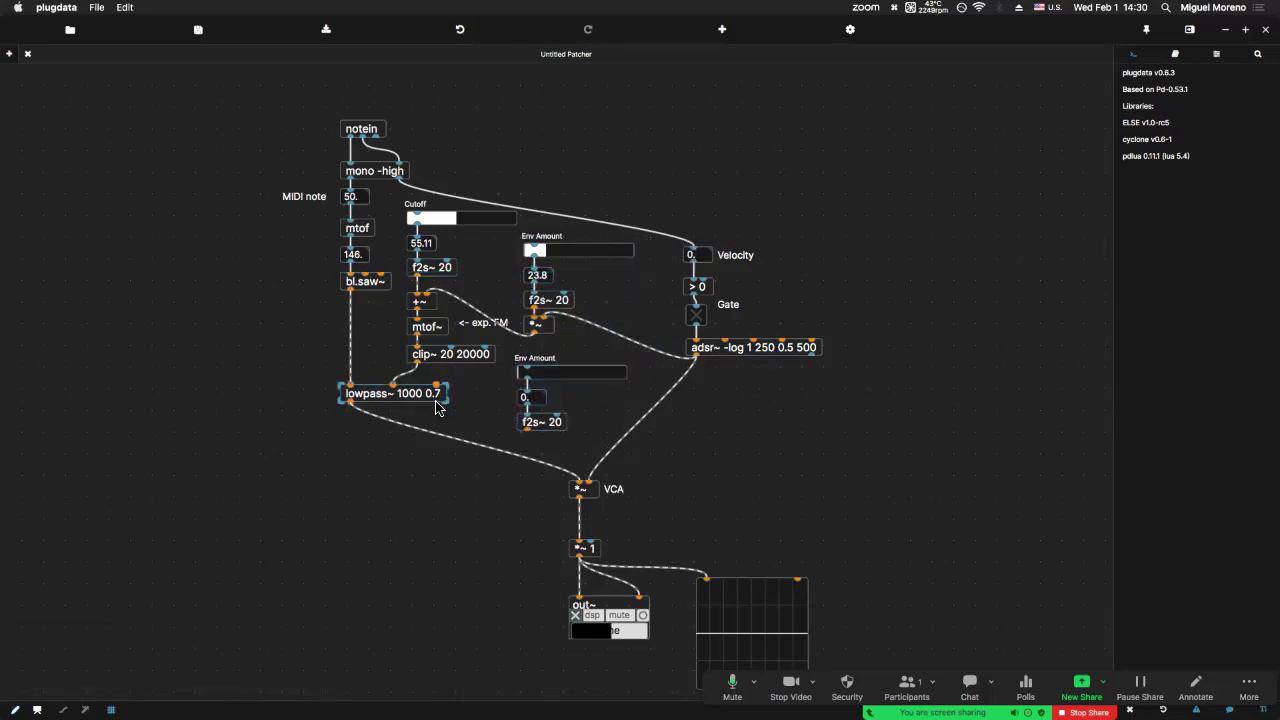
key(shift+Down)
key(shift+Down)
key(shift+Down)
key(shift+Down)
key(shift+Down)
key(shift+Down)
click(436, 405)
drag(523, 431, 438, 450)
Make the lower duplicated slider logarithmic with a minimum of 0.4 and a maximum of 7.
click(590, 377)
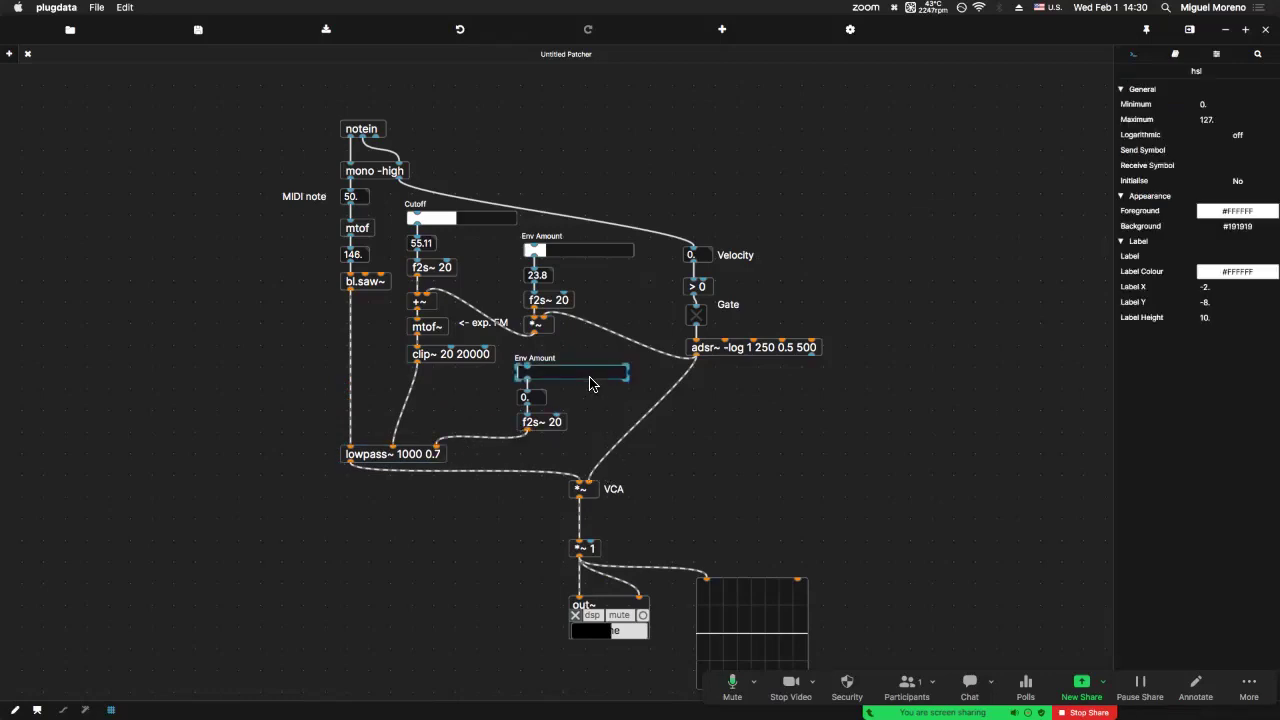
click(1238, 134)
click(1238, 104)
text(1e-7)
key(Tab)
text(7)
key(Return)
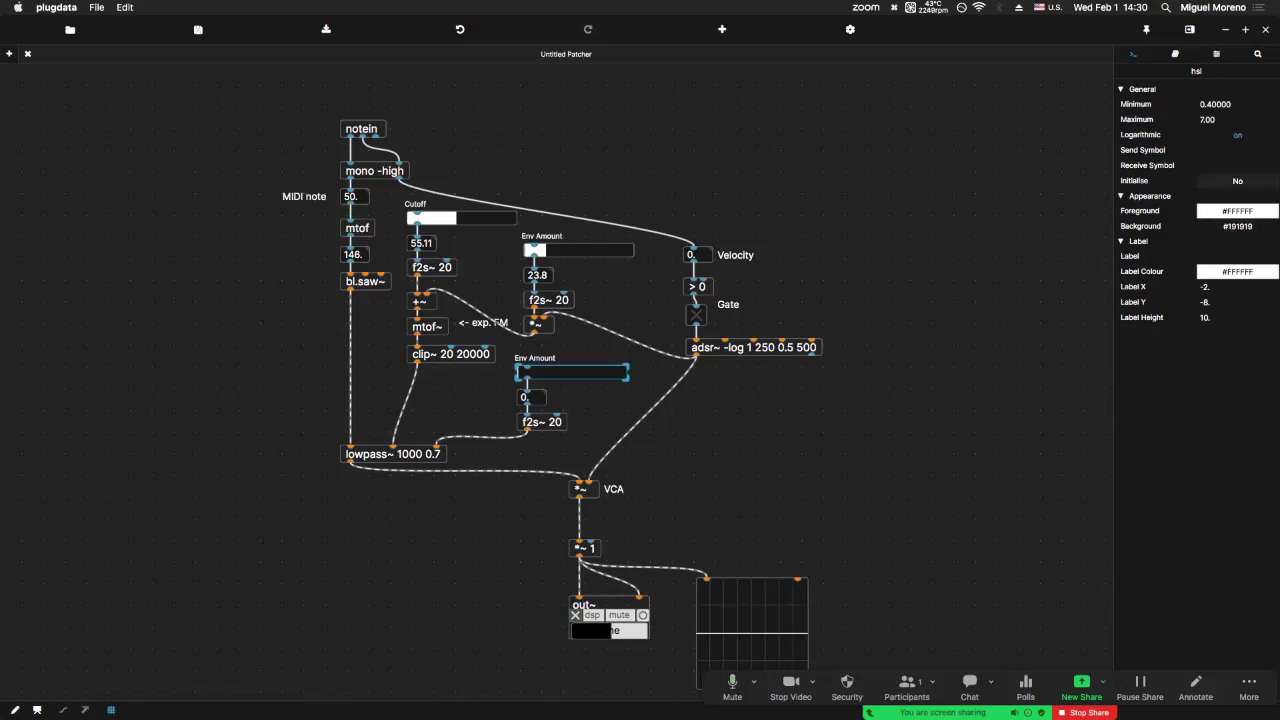
Turn on initialisation for the lower duplicated slider and set its label to Resonance.
click(590, 275)
click(600, 252)
click(773, 192)
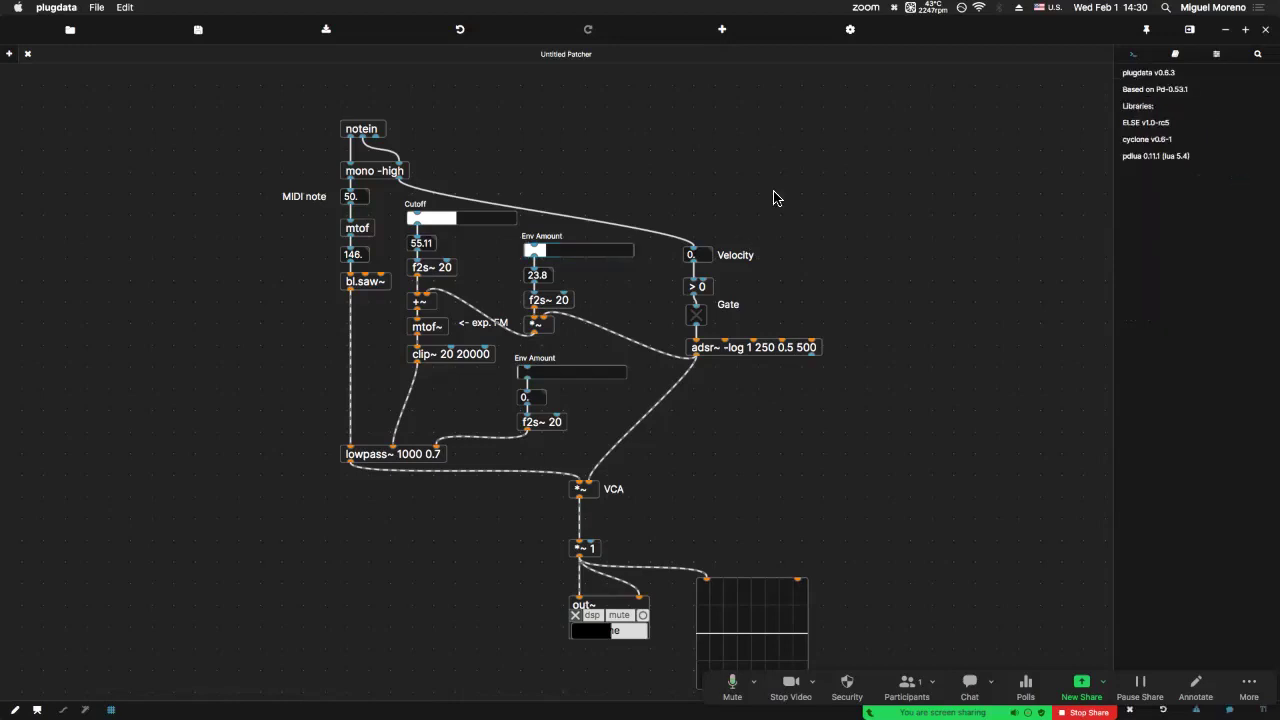
click(452, 222)
click(592, 376)
click(1237, 256)
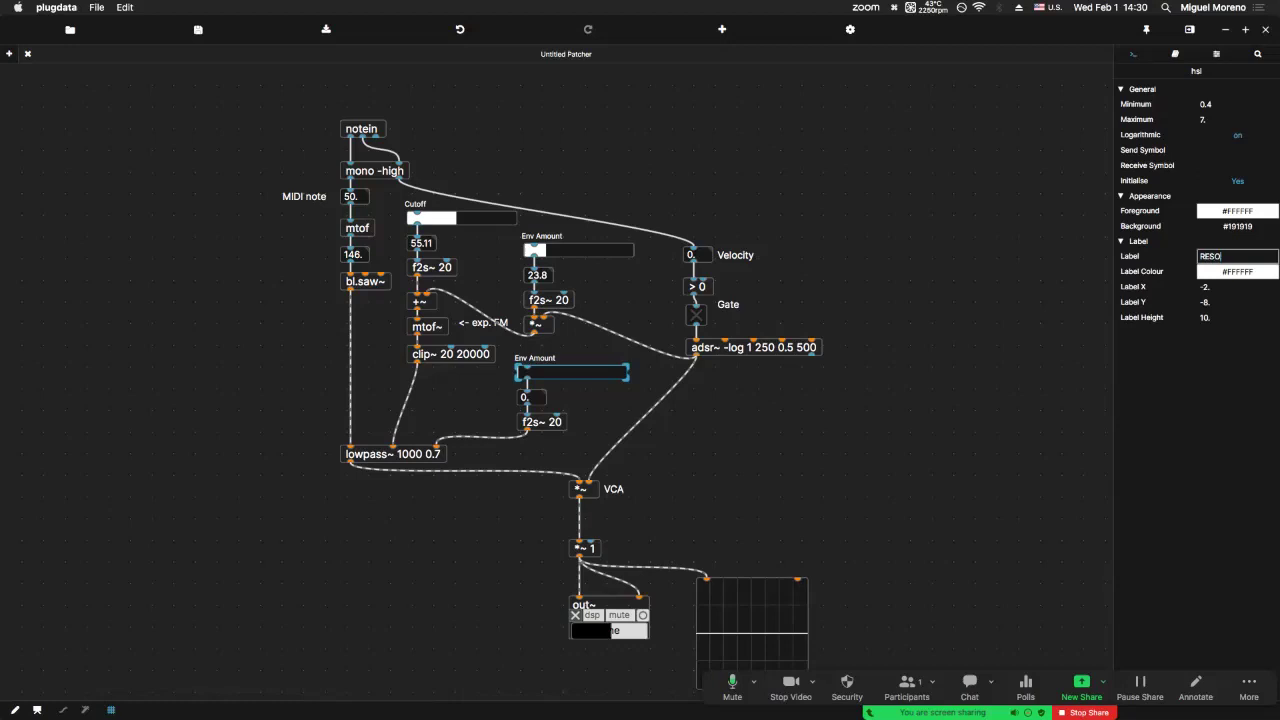
text(Resonance)
key(Return)
click(795, 438)
Add a drive~ object and chain it between the VCA *~ and *~ 1, aligned beneath the VCA.
key(super+e)
key(super+e)
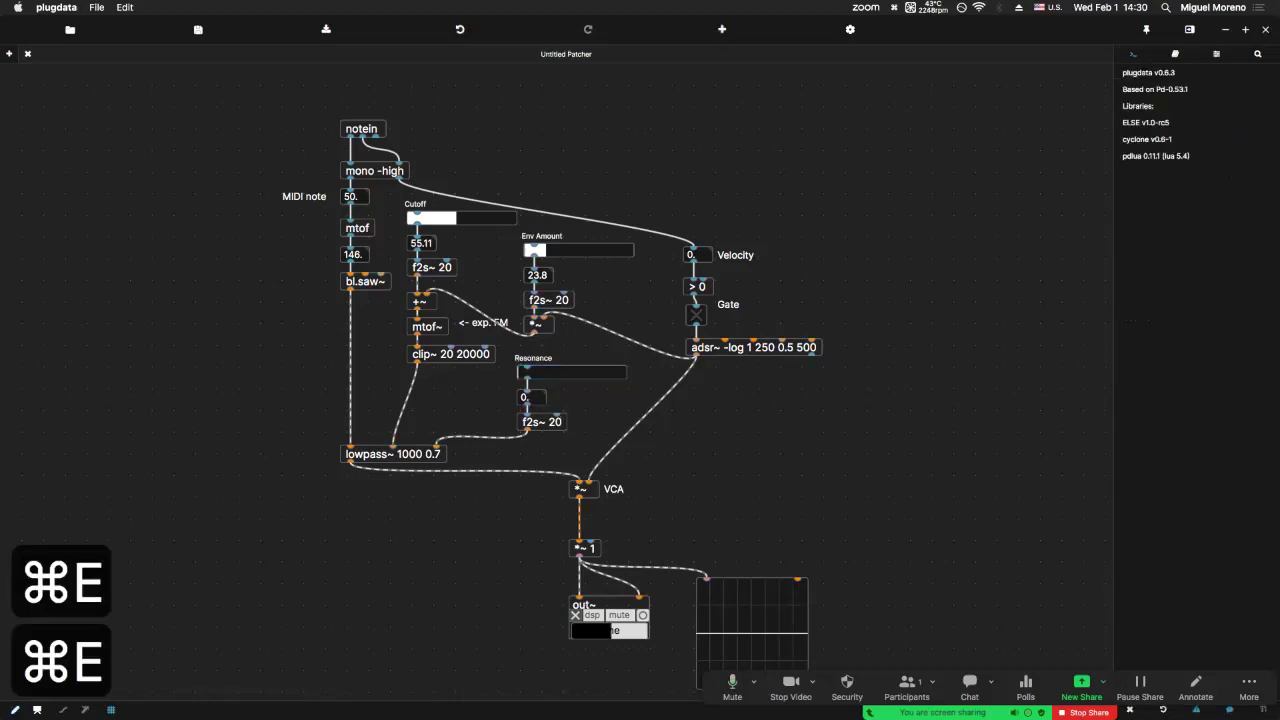
key(super+1)
text(drive~)
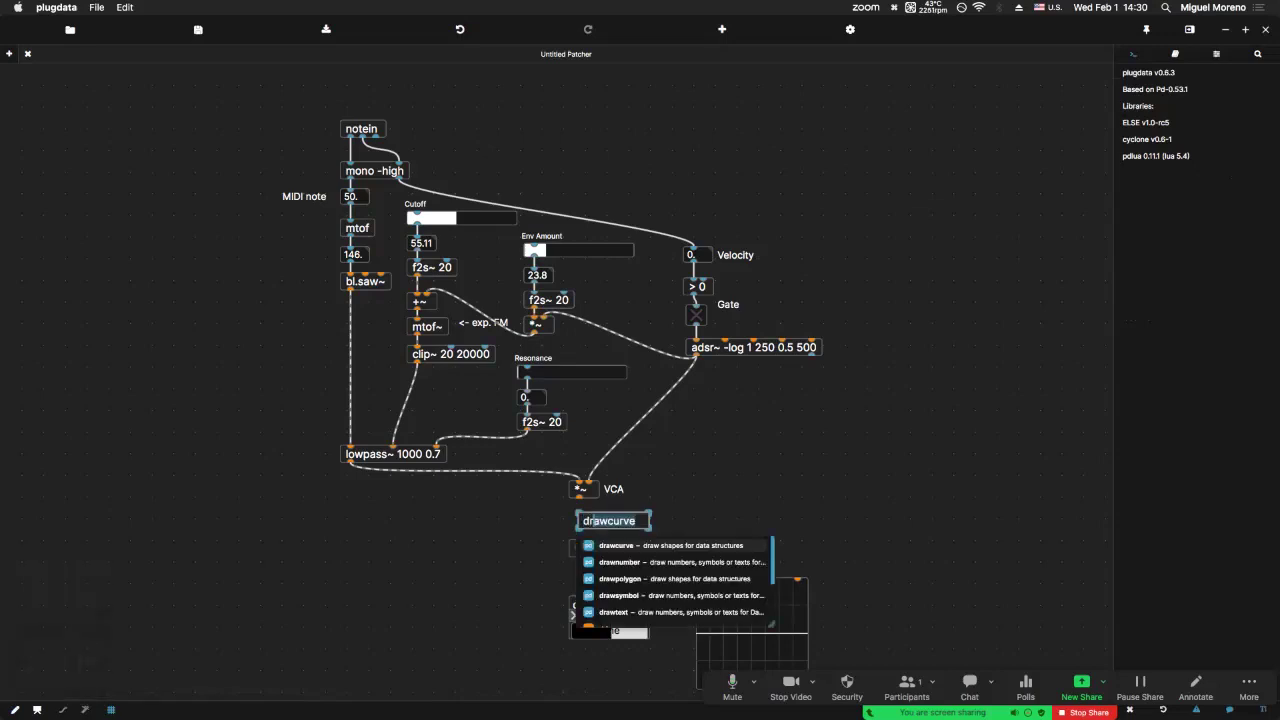
key(Return)
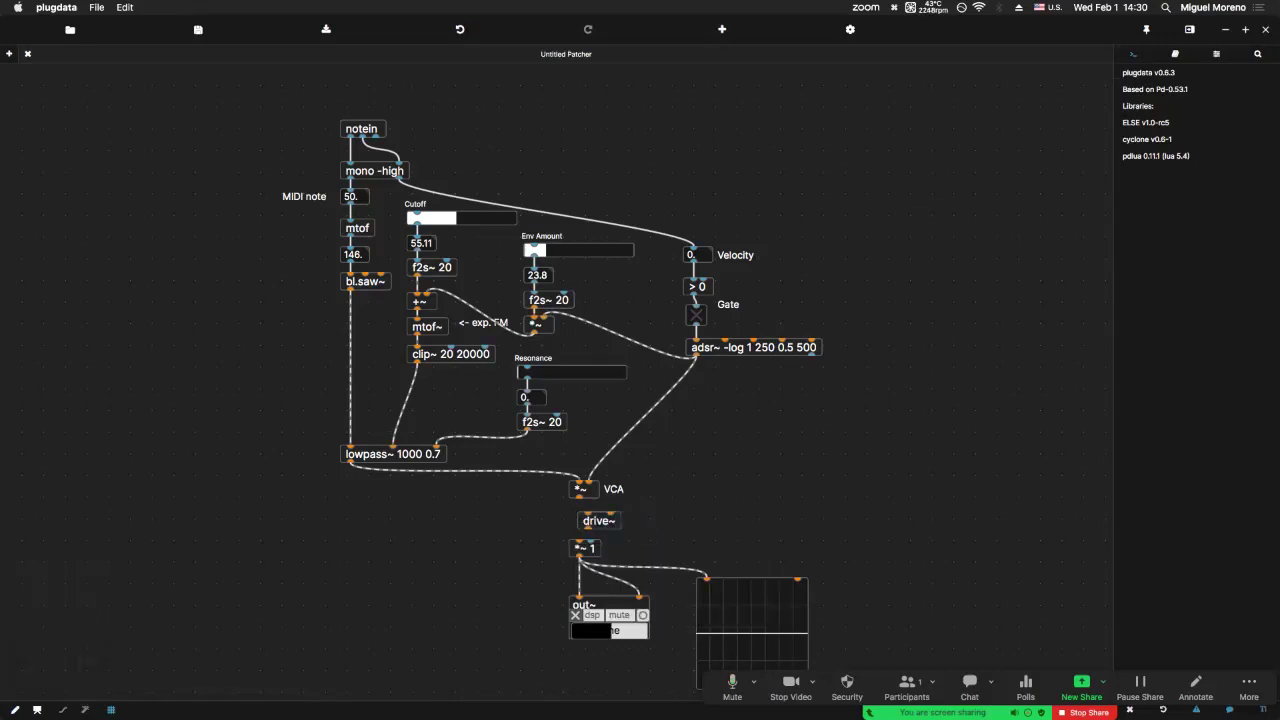
drag(586, 527, 578, 523)
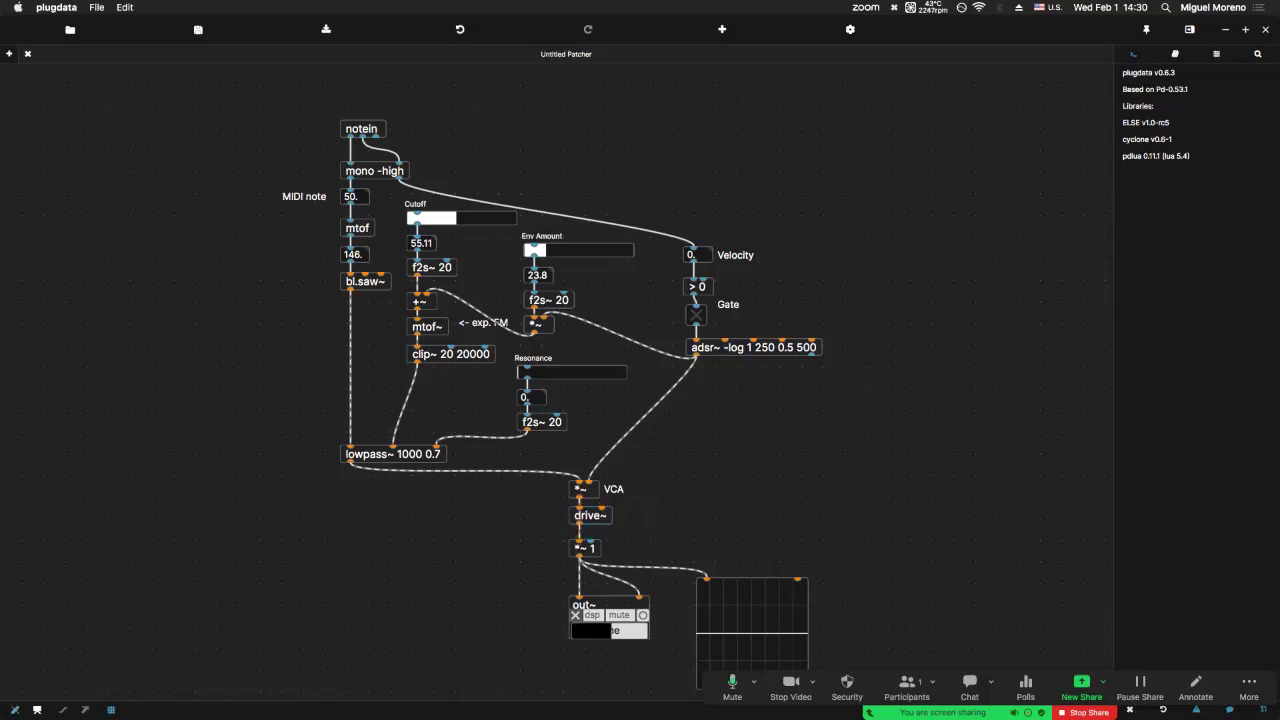
Add the comment "<- Soft clipper distortion" and align it beside drive~.
key(super+5)
text(<-)
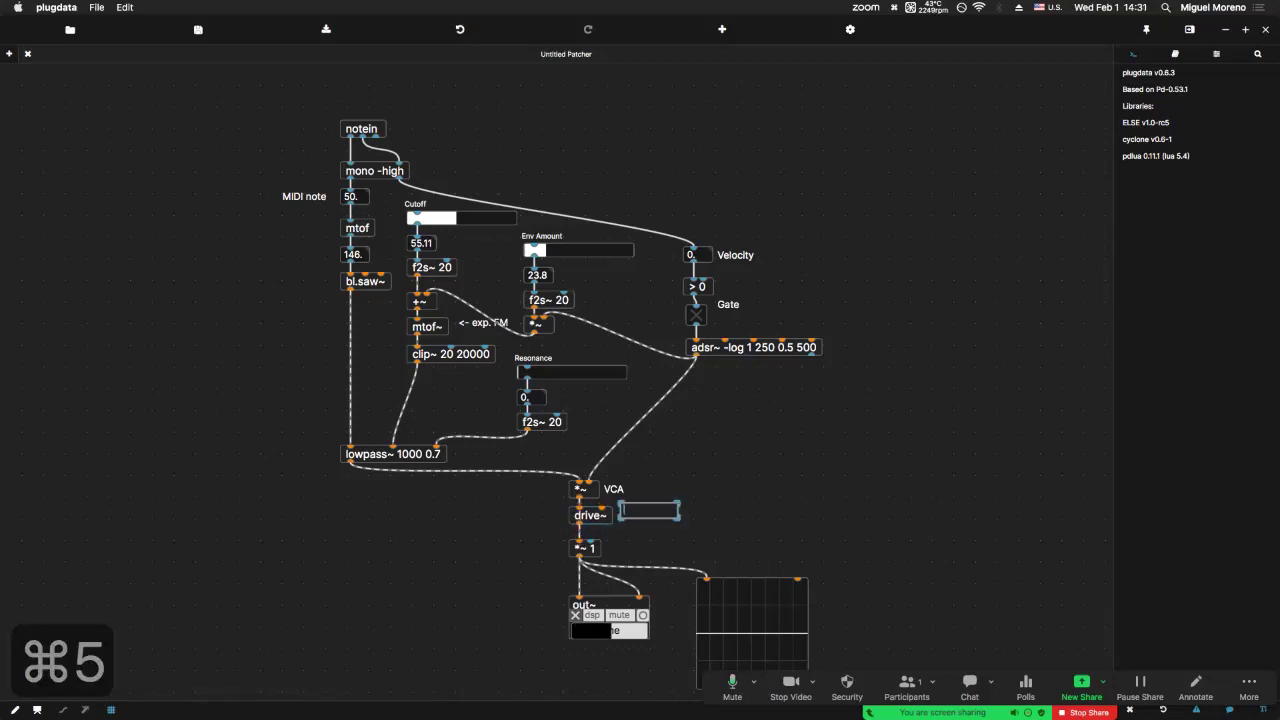
text( Soft clipper distortion)
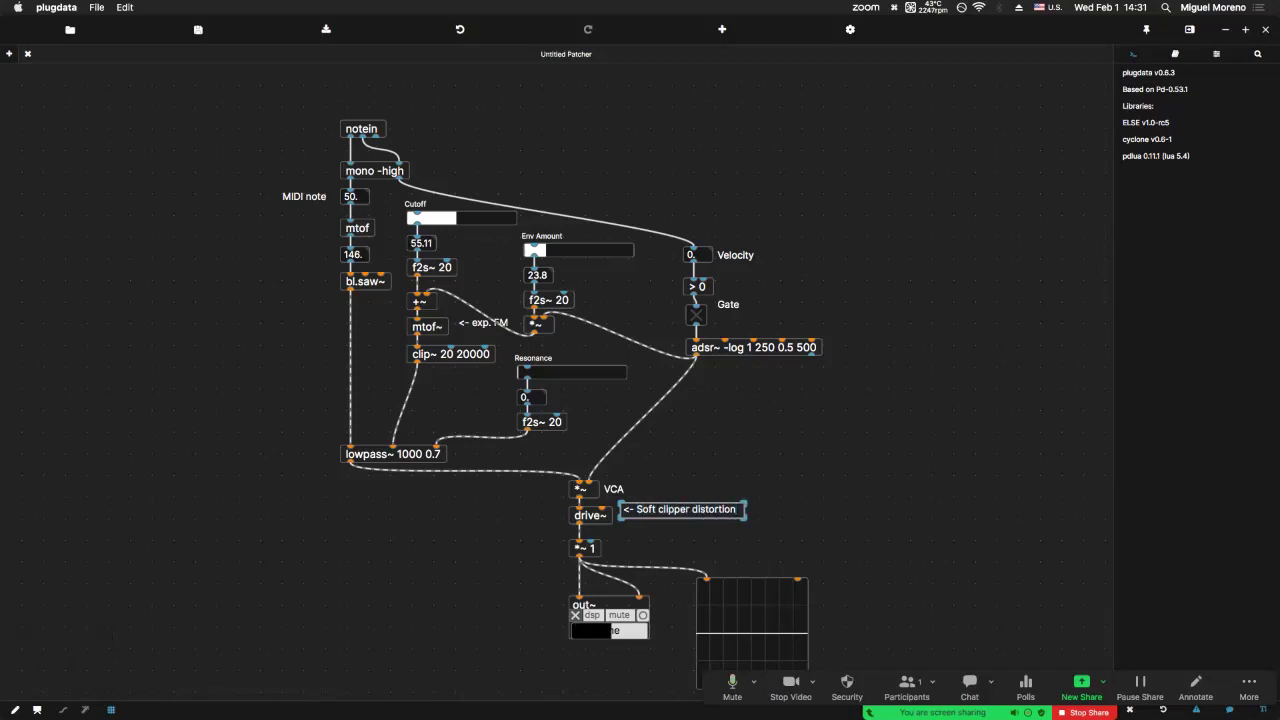
click(657, 477)
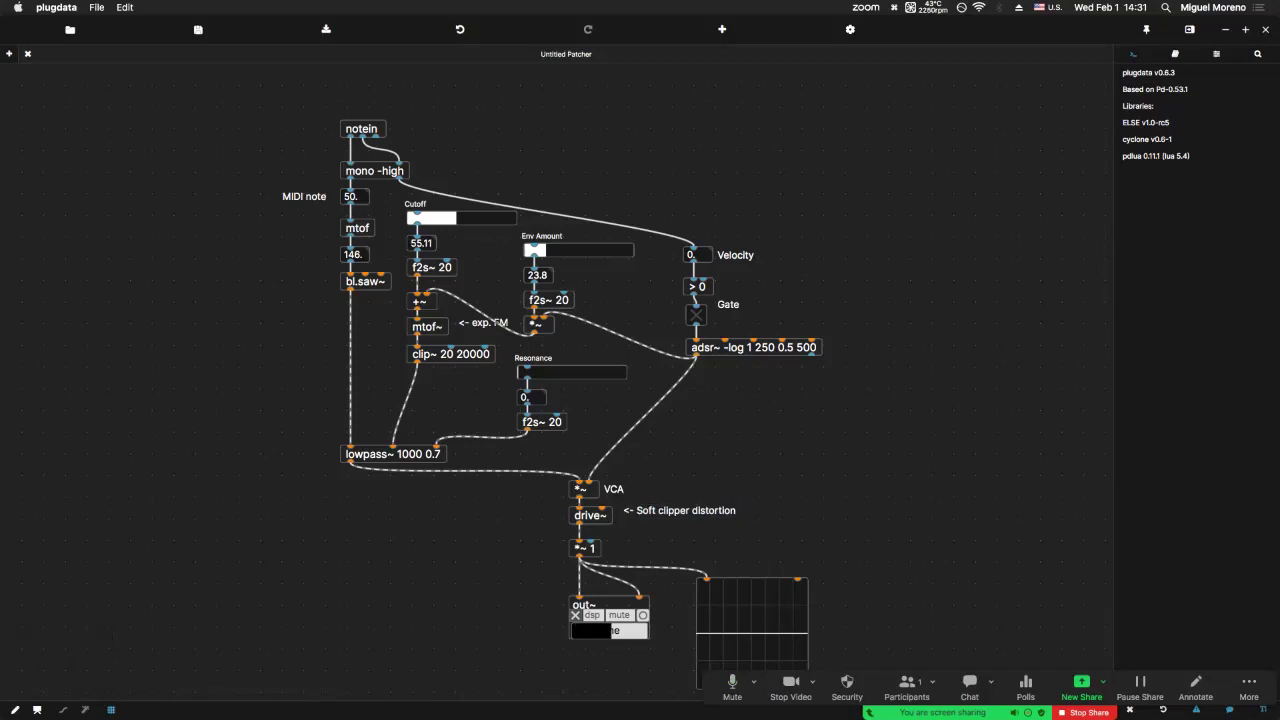
drag(682, 511, 676, 515)
click(680, 480)
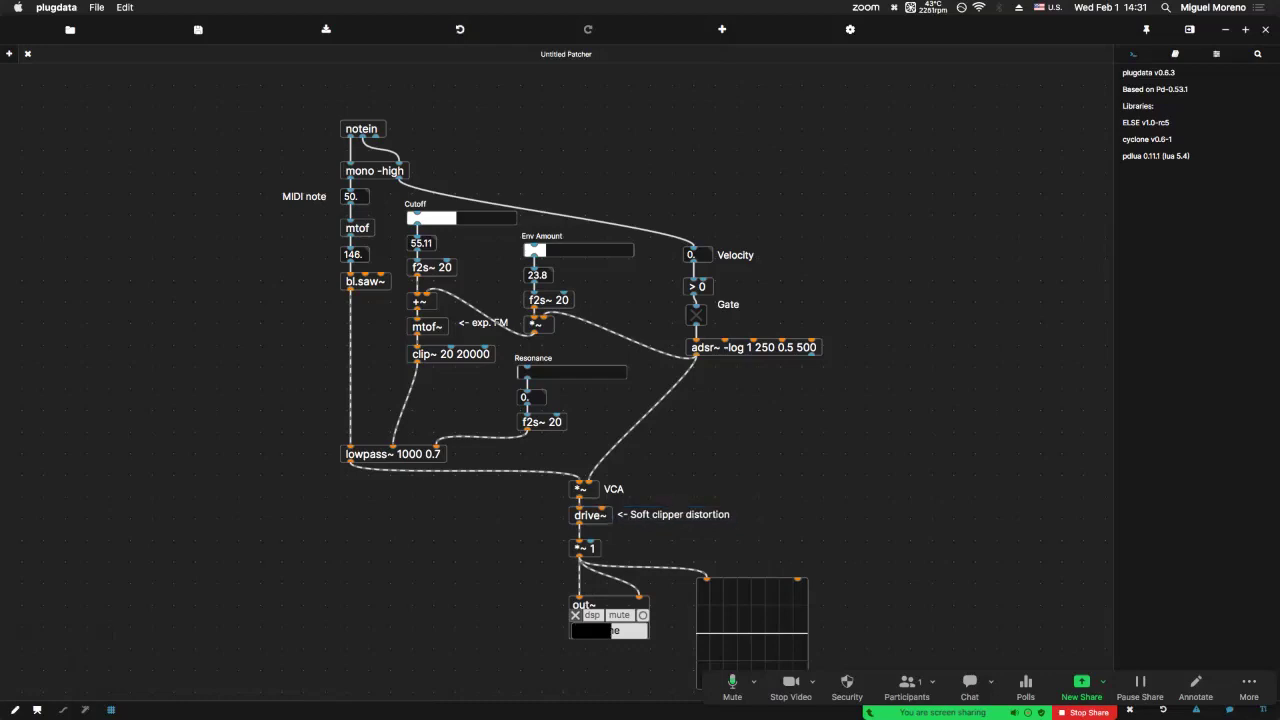
Lock the patch and set Resonance to about 4.71, Env Amount to about 38.4 and Cutoff to about 36.0.
key(super+e)
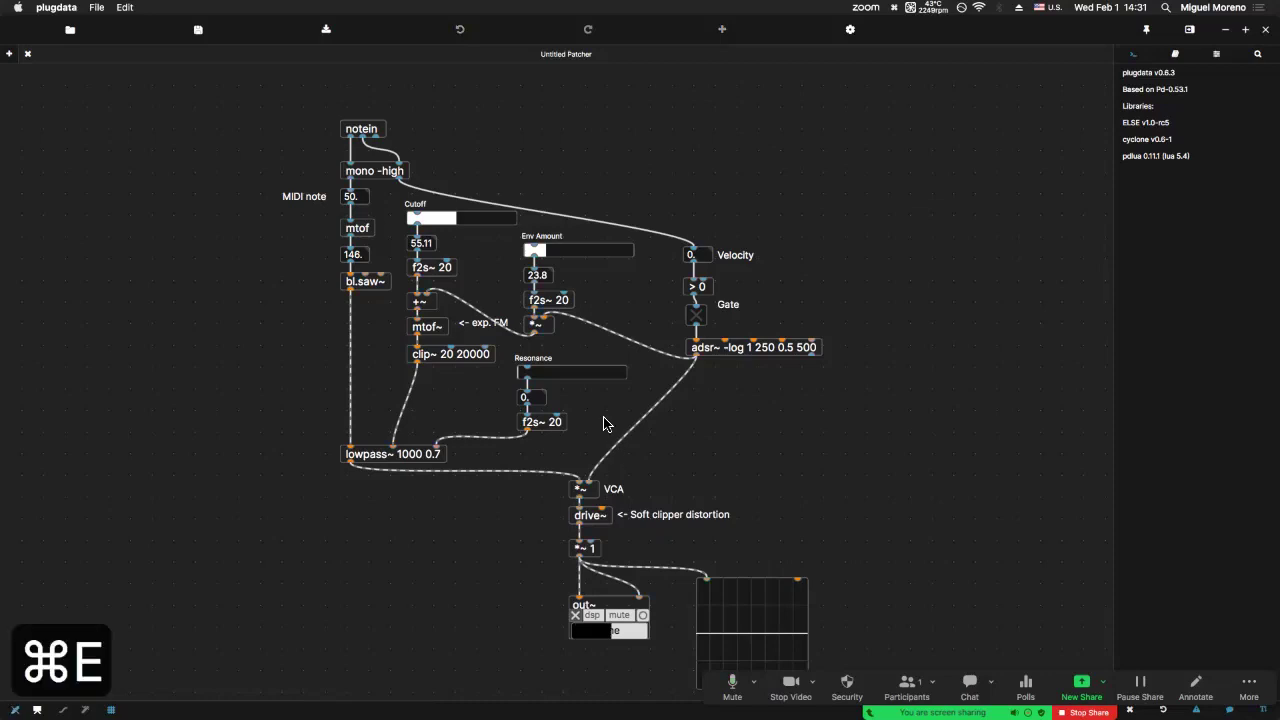
key(super+e)
click(567, 376)
key(super+e)
click(557, 374)
drag(558, 380, 612, 383)
drag(548, 251, 586, 258)
mouse_move(476, 217)
mouse_down()
mouse_move(432, 218)
mouse_move(498, 218)
mouse_up()
drag(594, 256, 560, 256)
drag(485, 220, 439, 222)
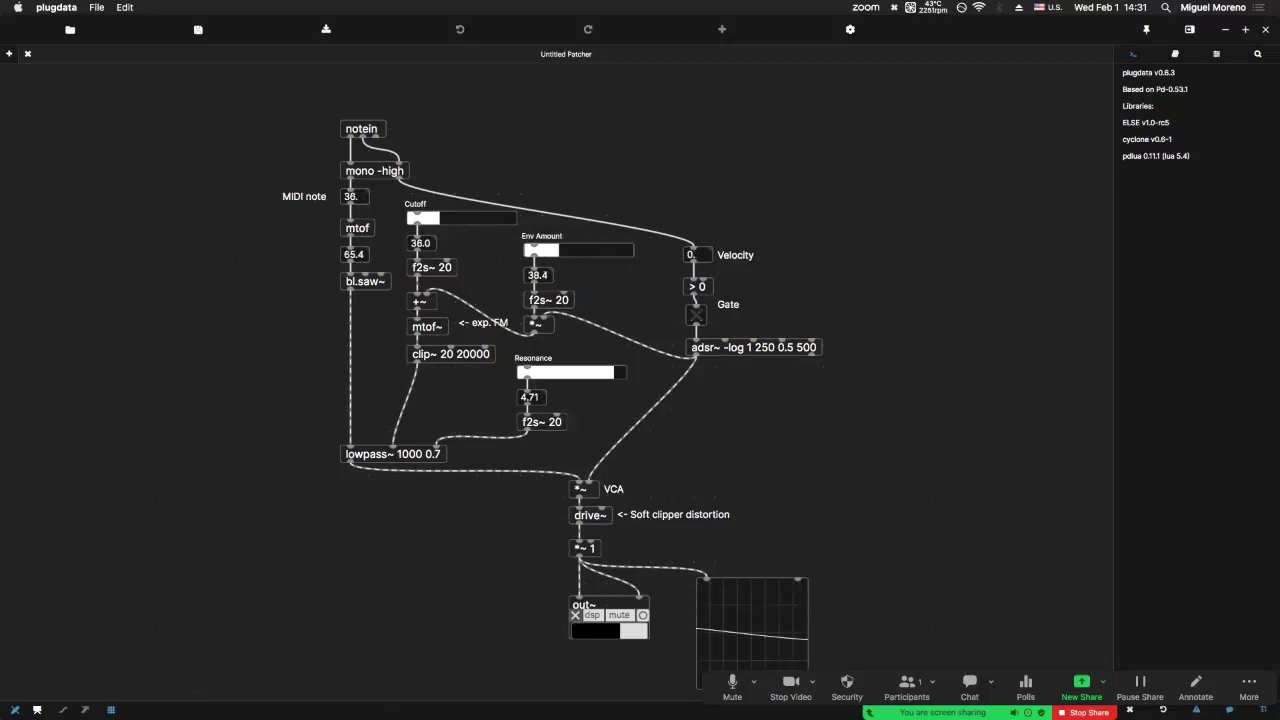
Unlock the patch and nudge the adsr~ object down two grid steps below the gate toggle.
key(super+e)
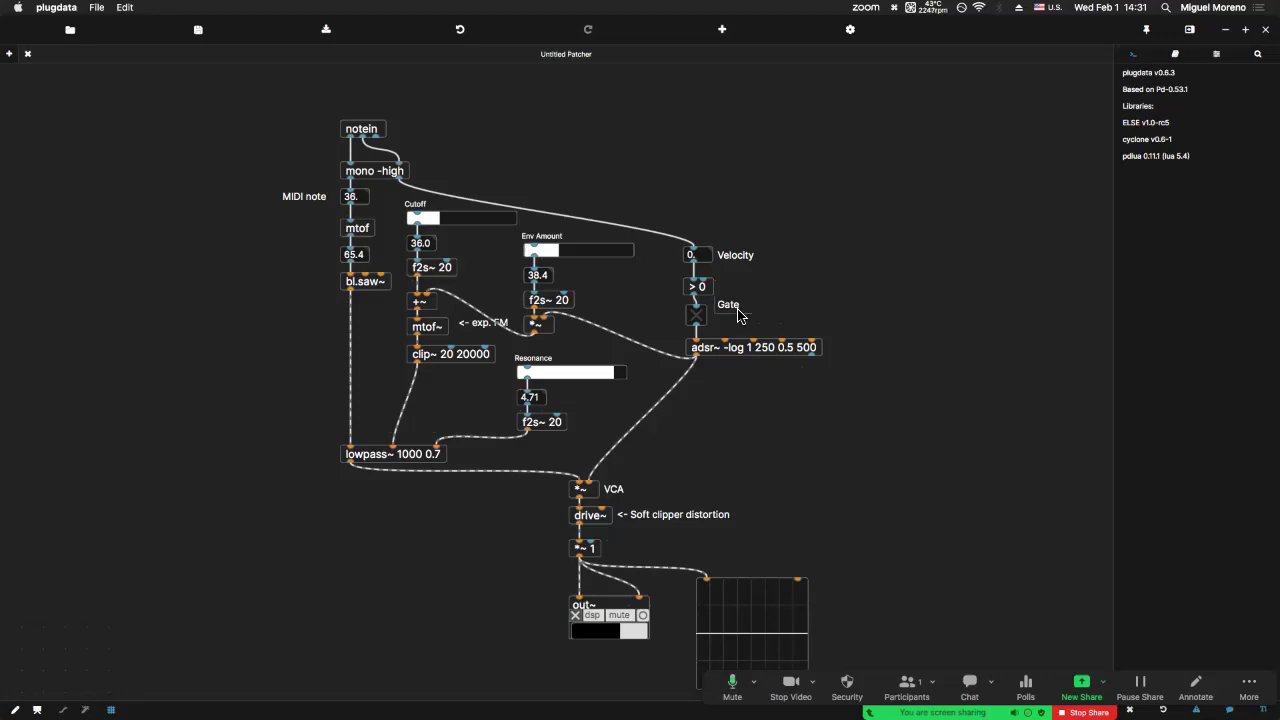
click(768, 352)
key(shift+Down)
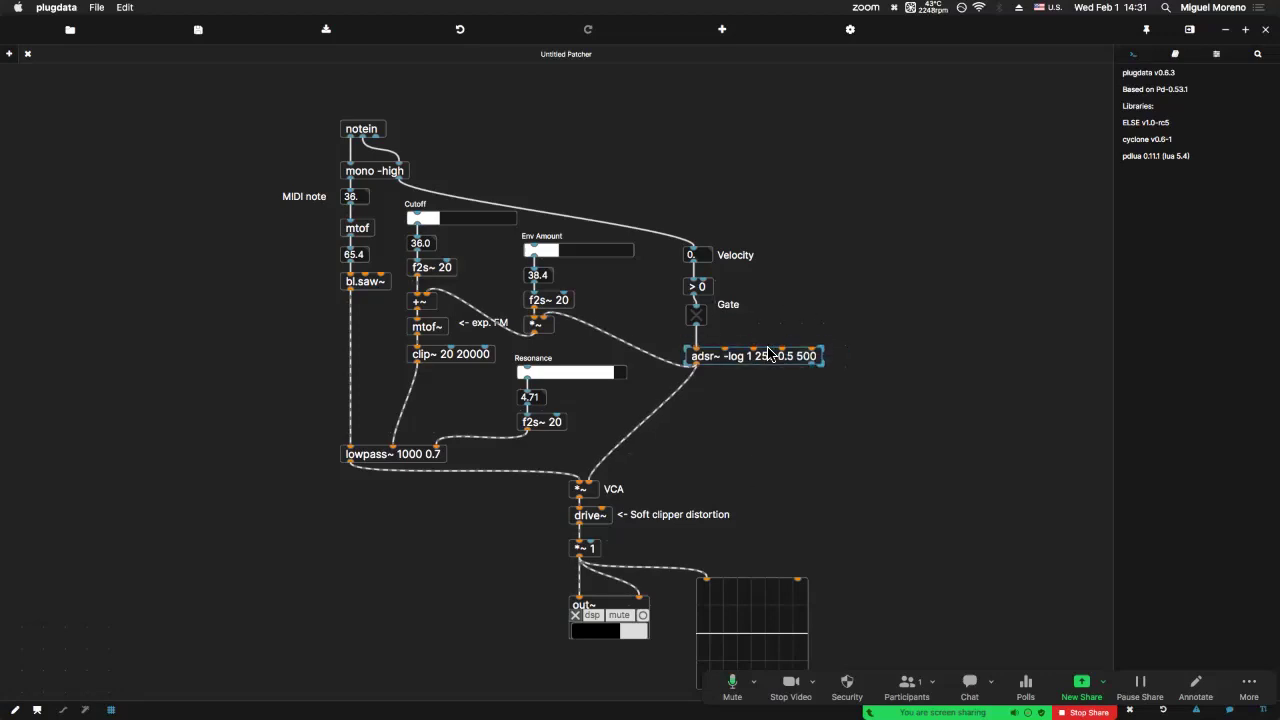
key(shift+Down)
click(768, 343)
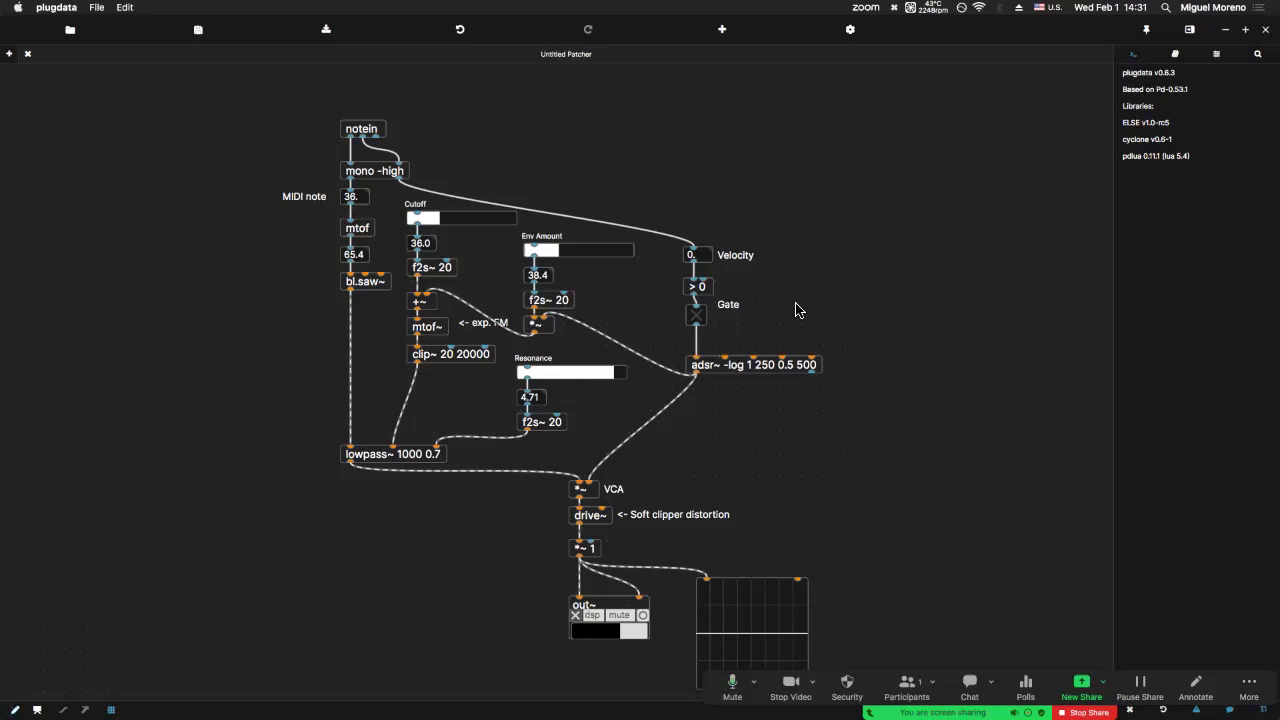
Add an nbx number box, connect it to the attack inlet of adsr~, and place it above that object.
key(shift+super+n)
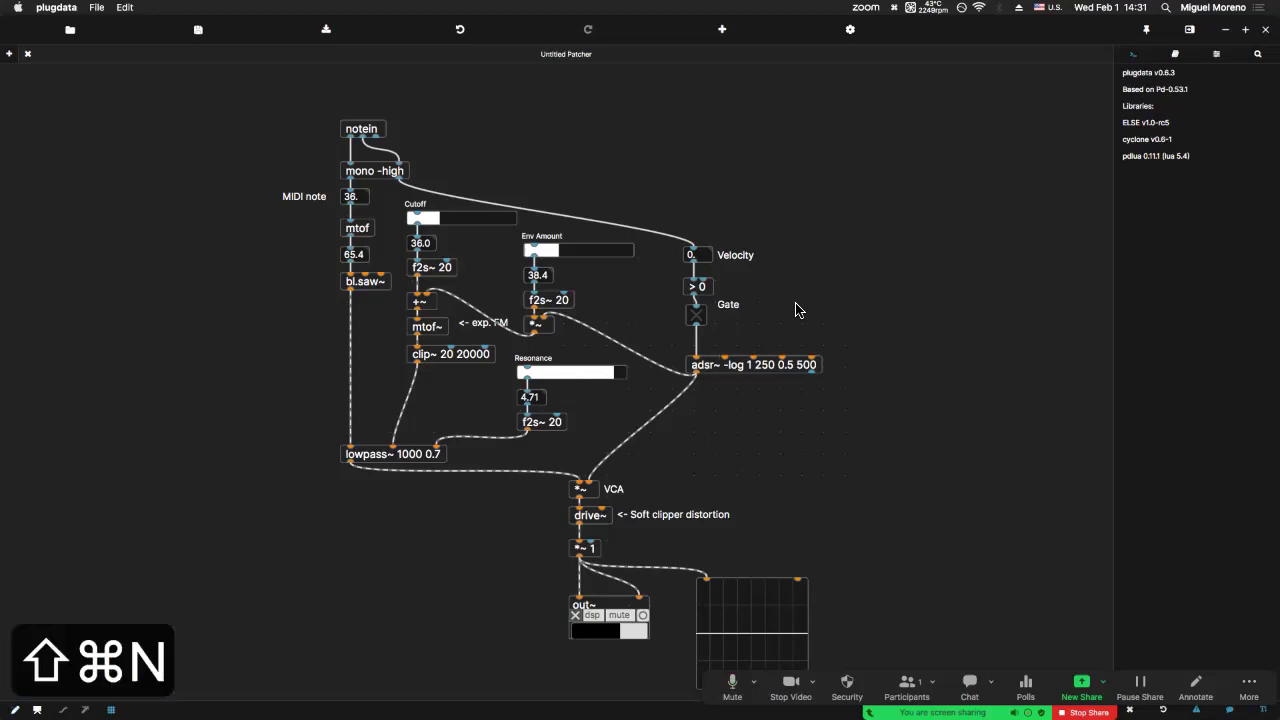
key(super+1)
text(nbx)
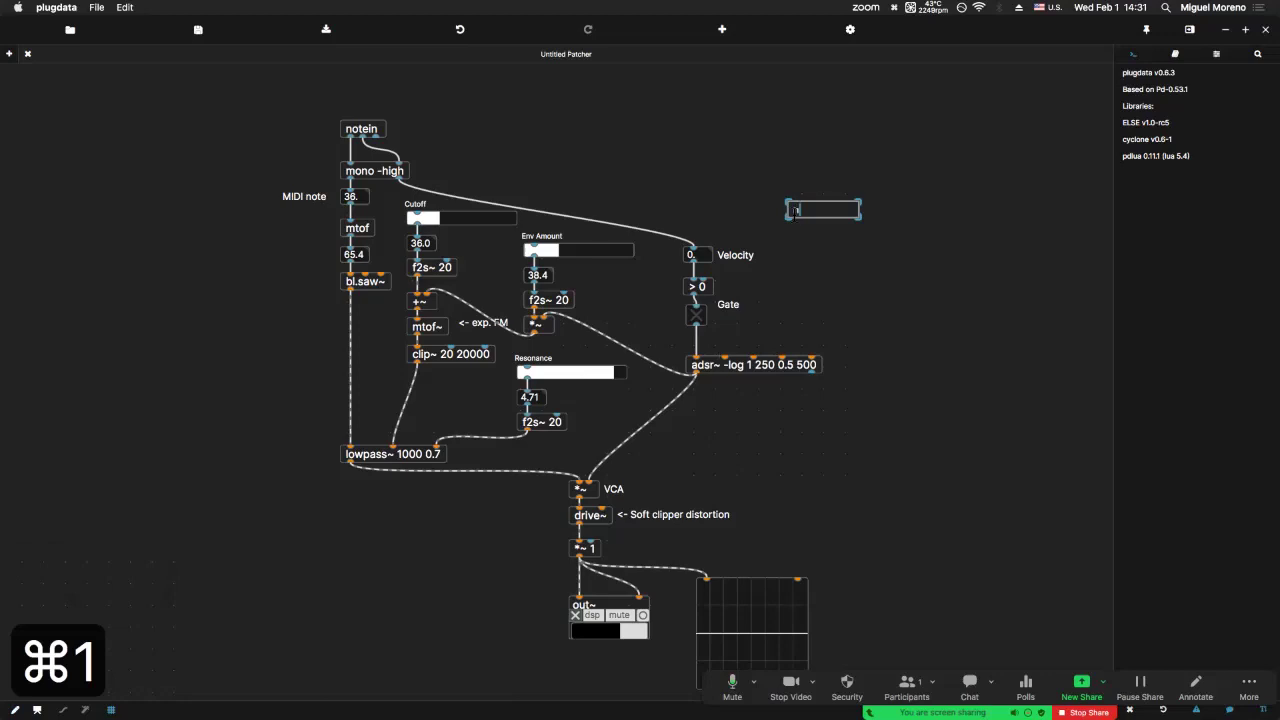
click(824, 255)
drag(803, 209, 724, 358)
click(836, 346)
click(815, 318)
Turn on initialisation for the new number box, label it Attack, and set its range from 1 to 1000.
click(1237, 165)
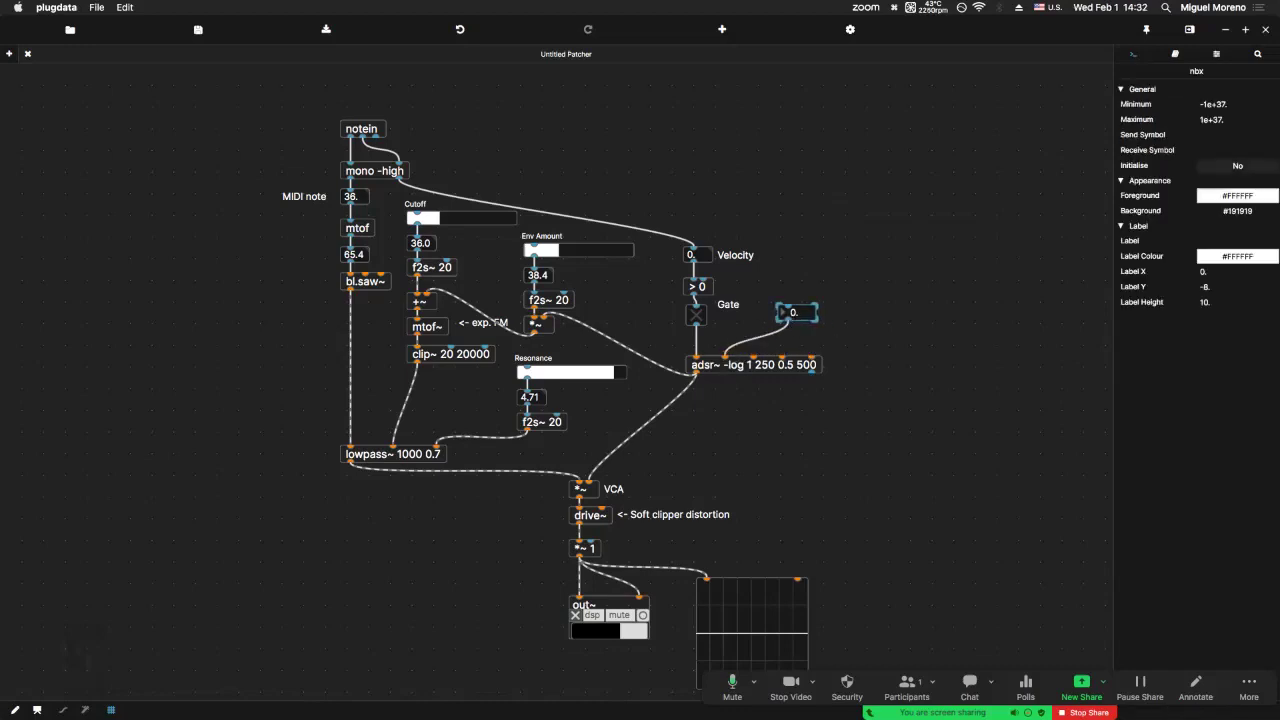
click(1237, 241)
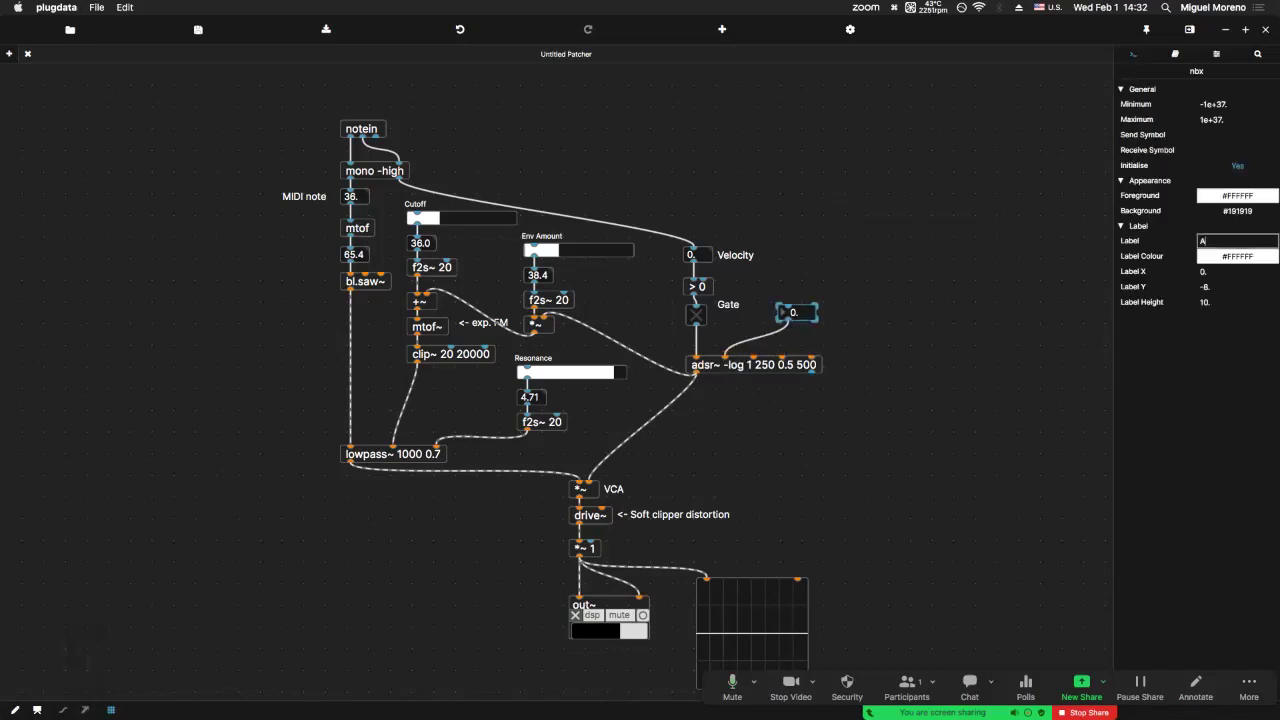
click(1237, 104)
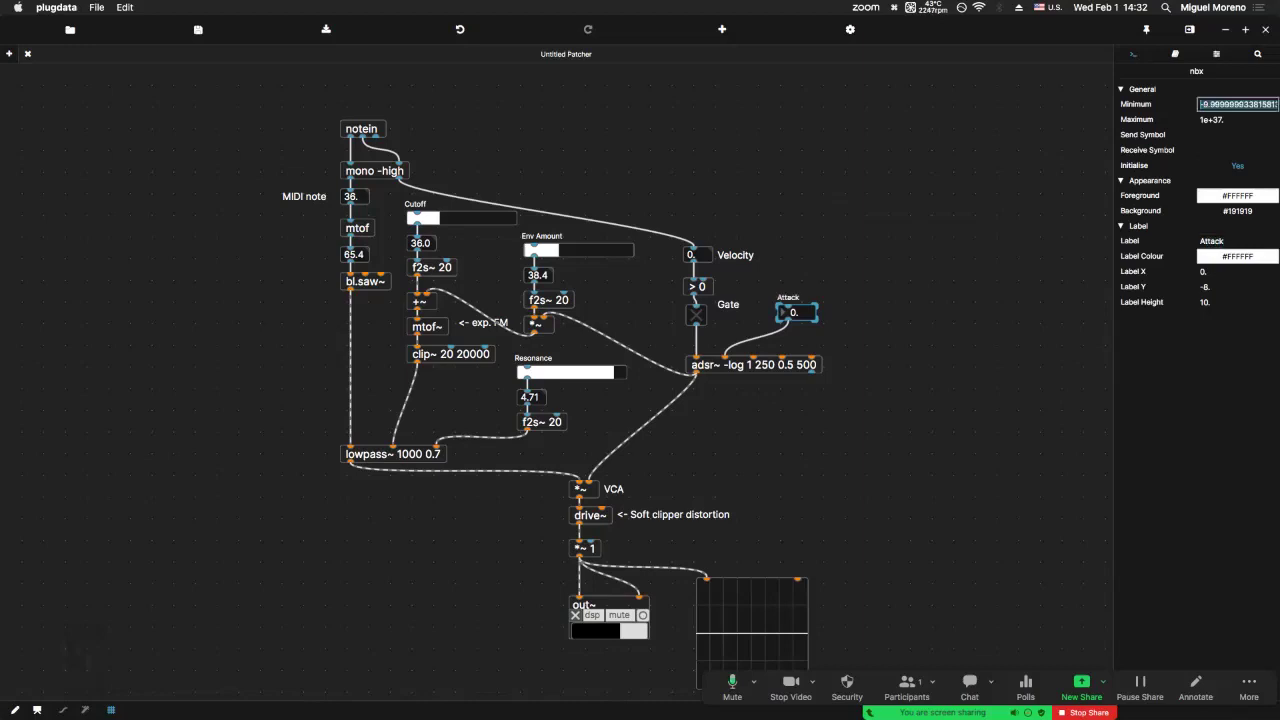
text(1)
key(Tab)
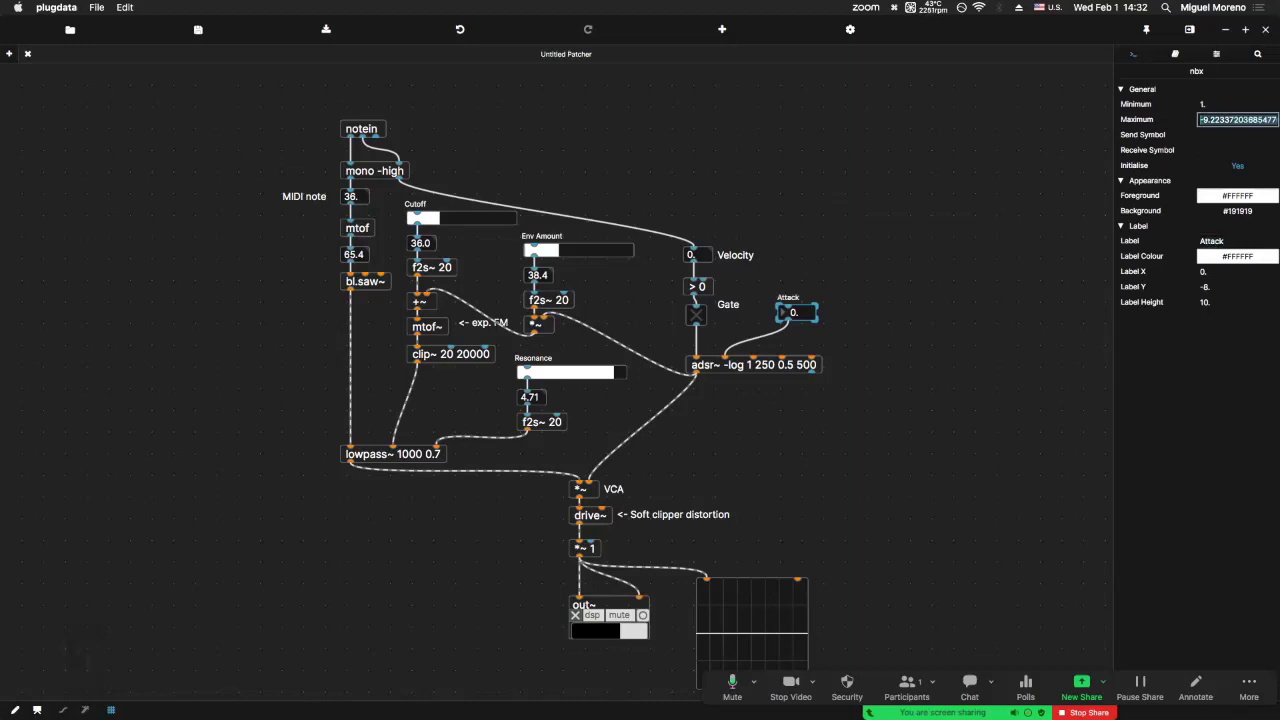
text(1000)
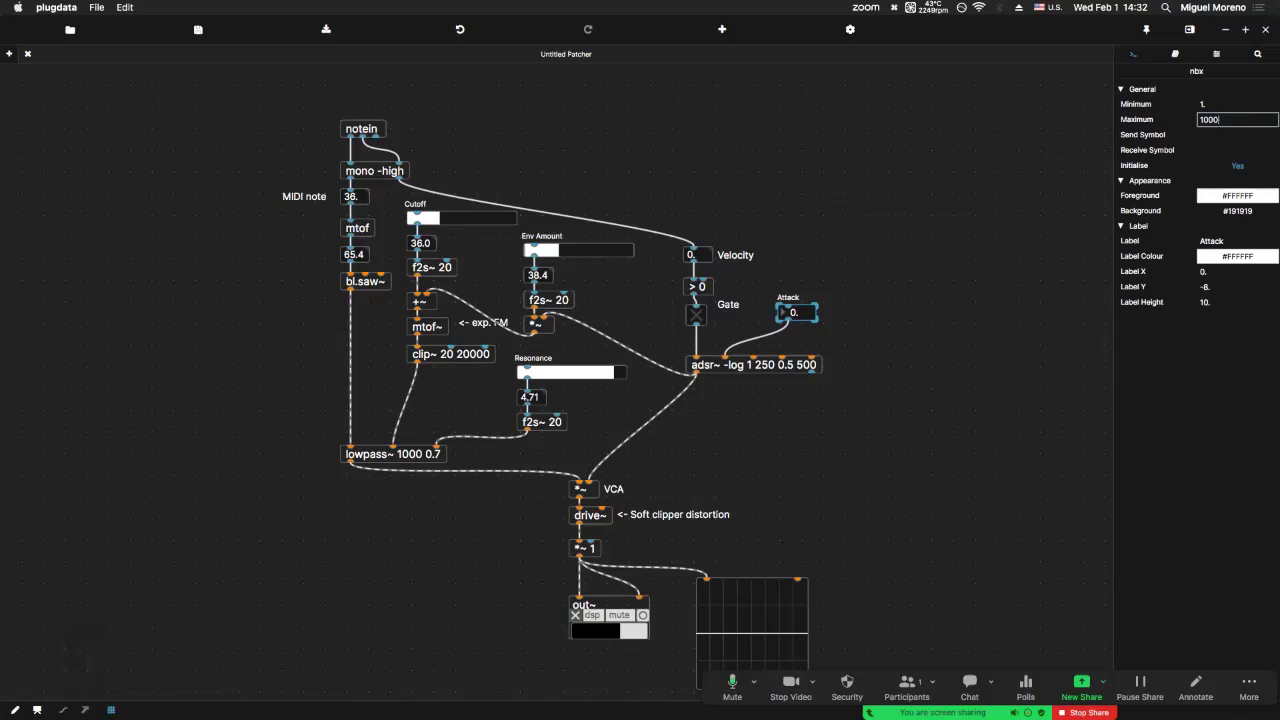
Lock the patch, try a longer Attack time, and bring Attack back to 1.
key(super+e)
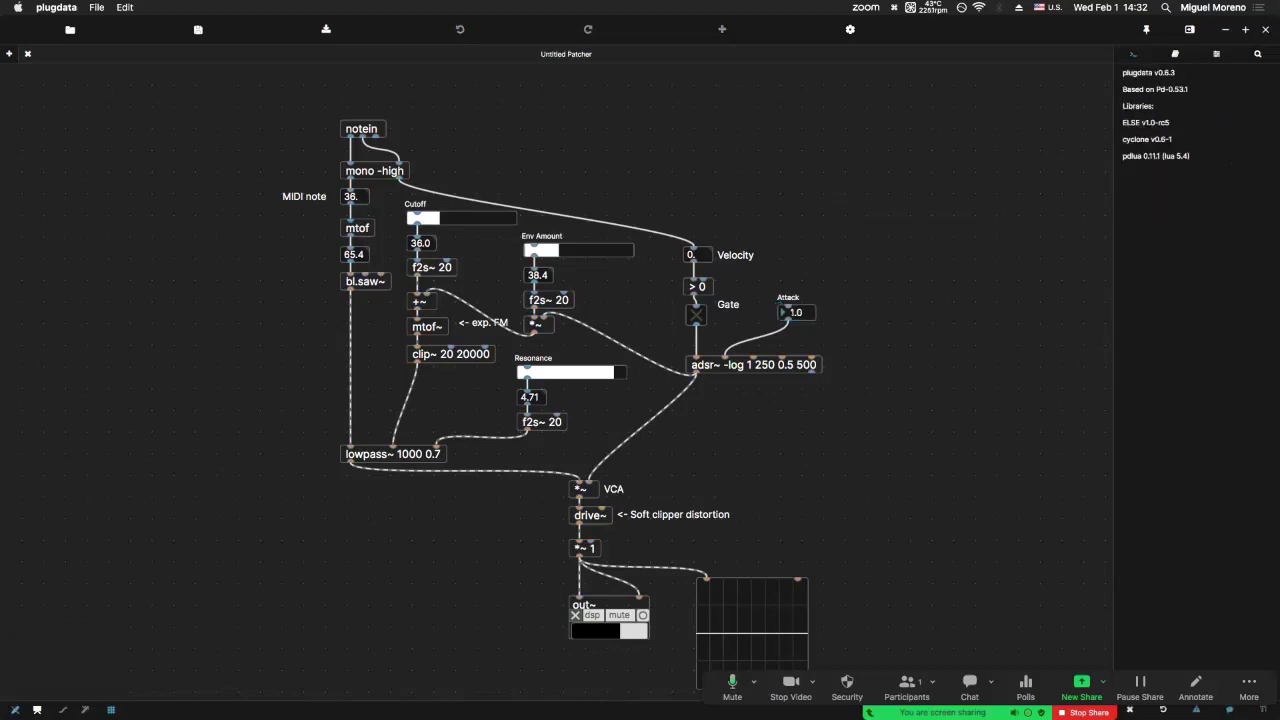
drag(798, 312, 798, 262)
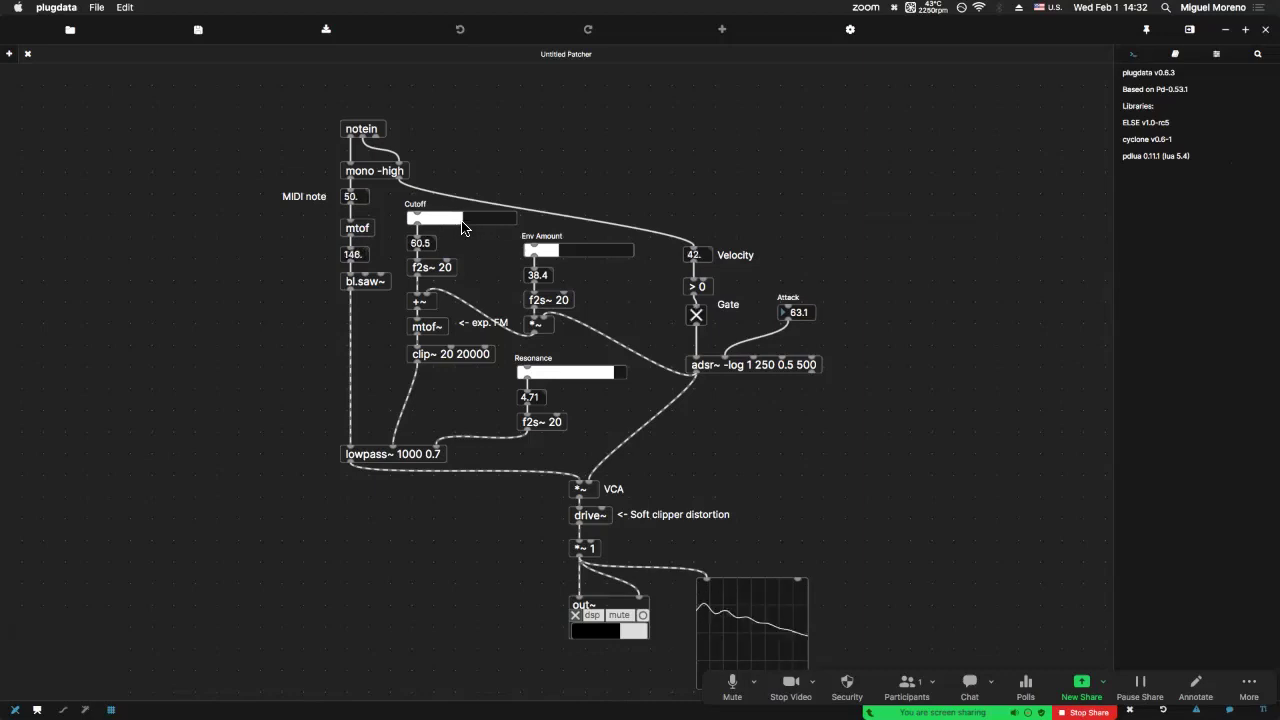
mouse_move(805, 312)
mouse_down()
mouse_move(805, 270)
mouse_move(805, 295)
mouse_up()
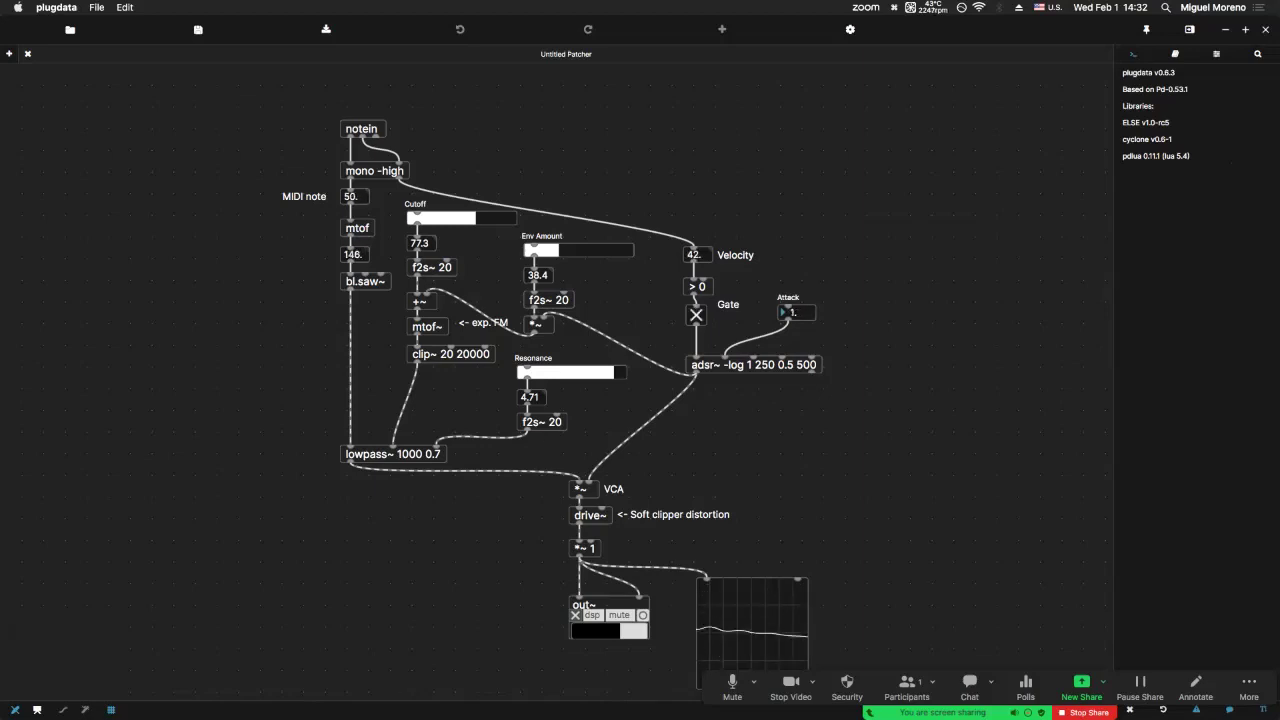
Set Env Amount to about 104, Resonance to about 3.84 and Cutoff to about 2.92.
drag(580, 250, 615, 250)
drag(597, 367, 588, 368)
drag(477, 222, 409, 230)
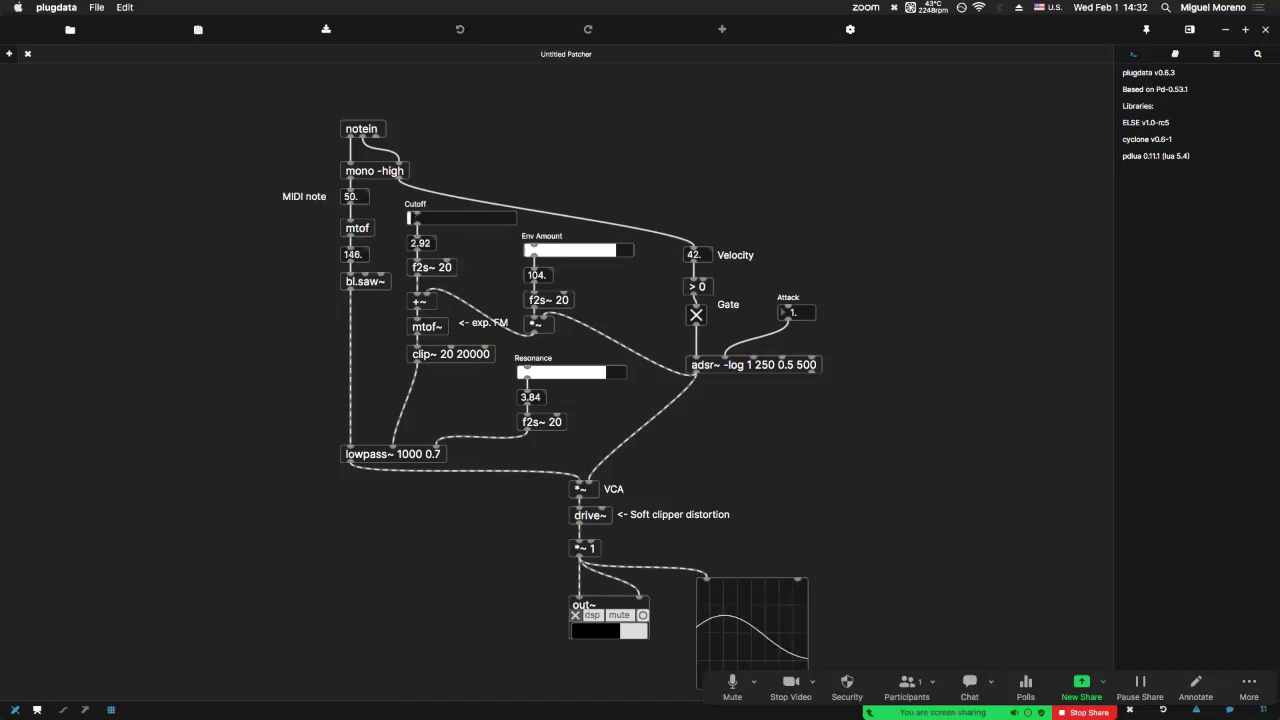
key(super+e)
key(super+e)
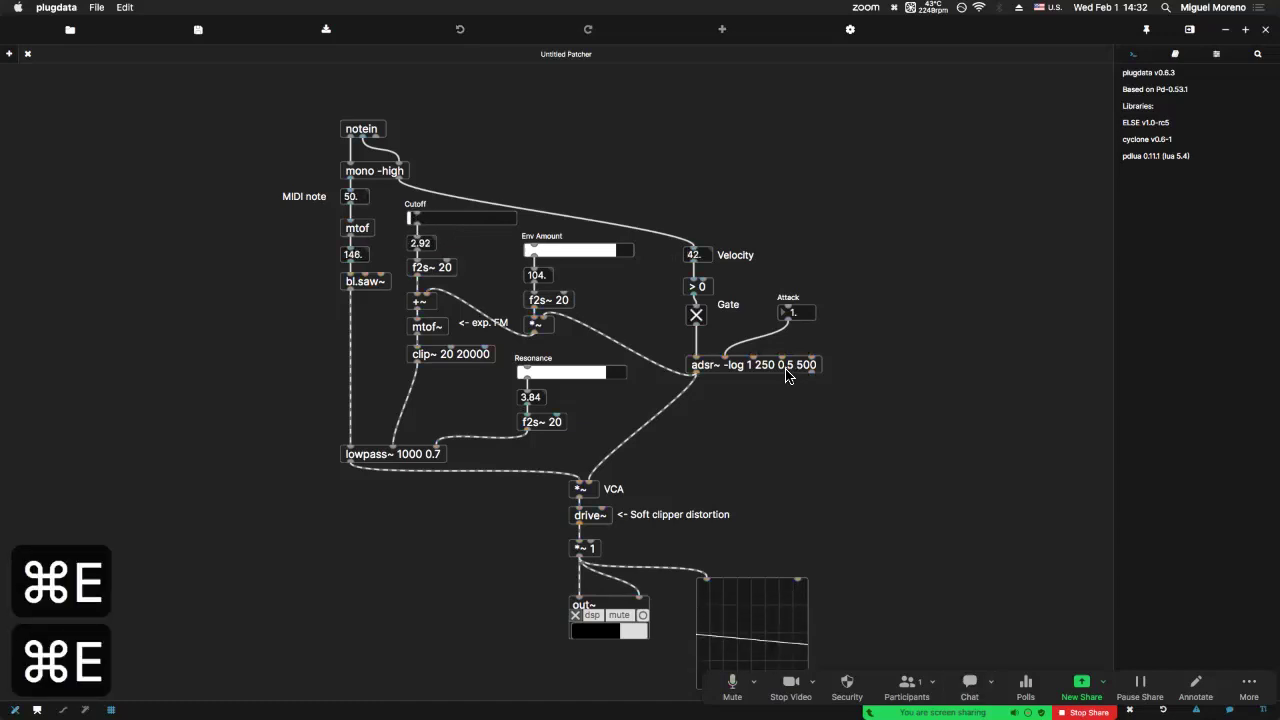
click(787, 375)
click(803, 423)
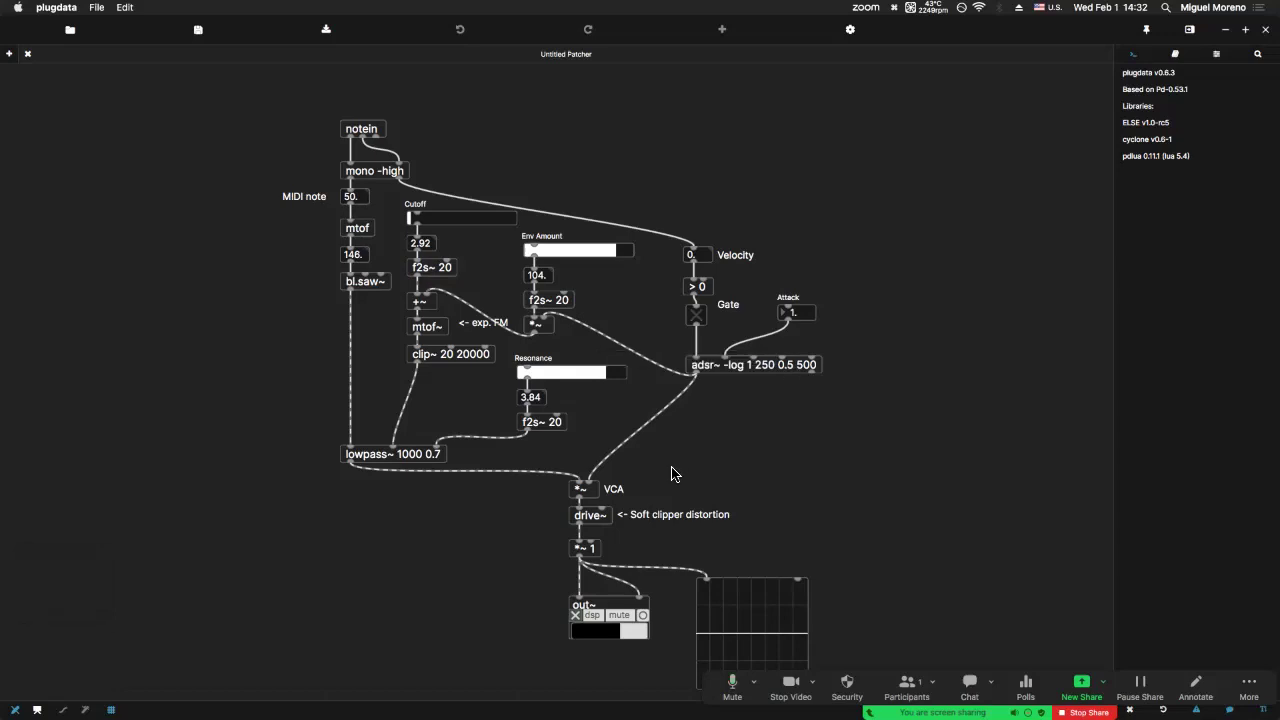
Unlock the patch and add the comment "prevent clicking ->" pointing at the clip~ 20 20000 object.
key(super+e)
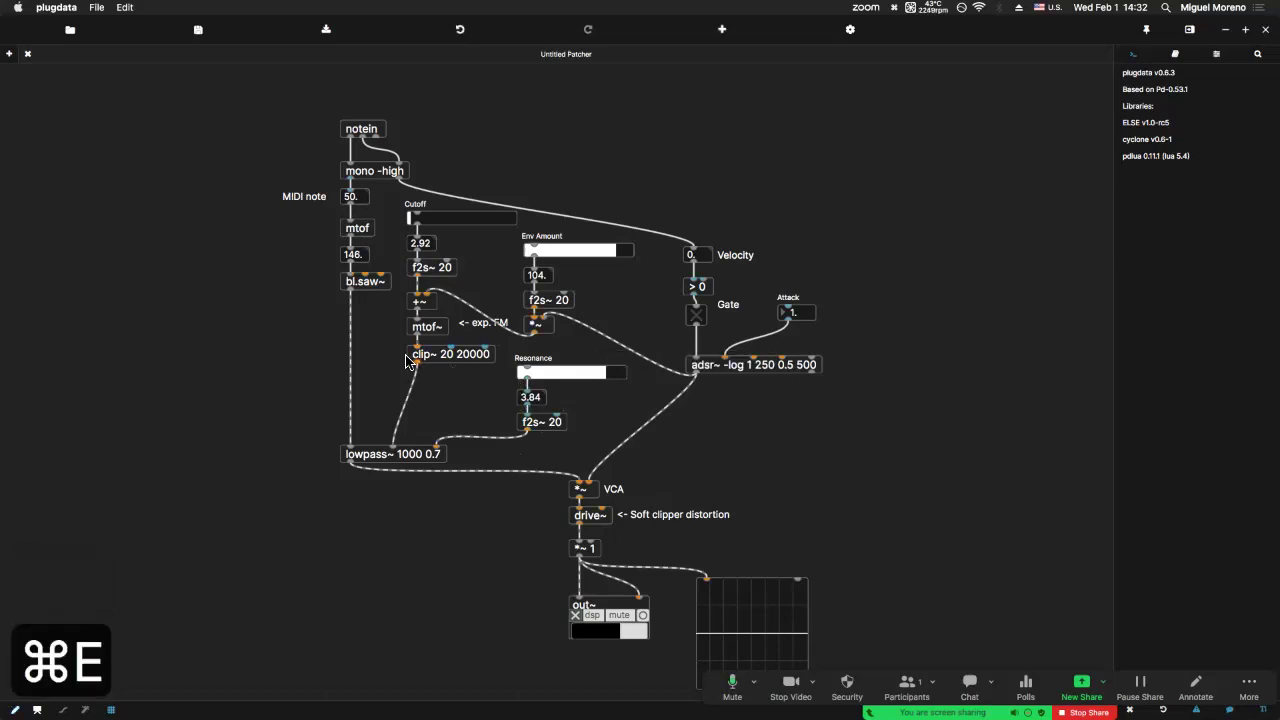
key(super+5)
key(BackSpace)
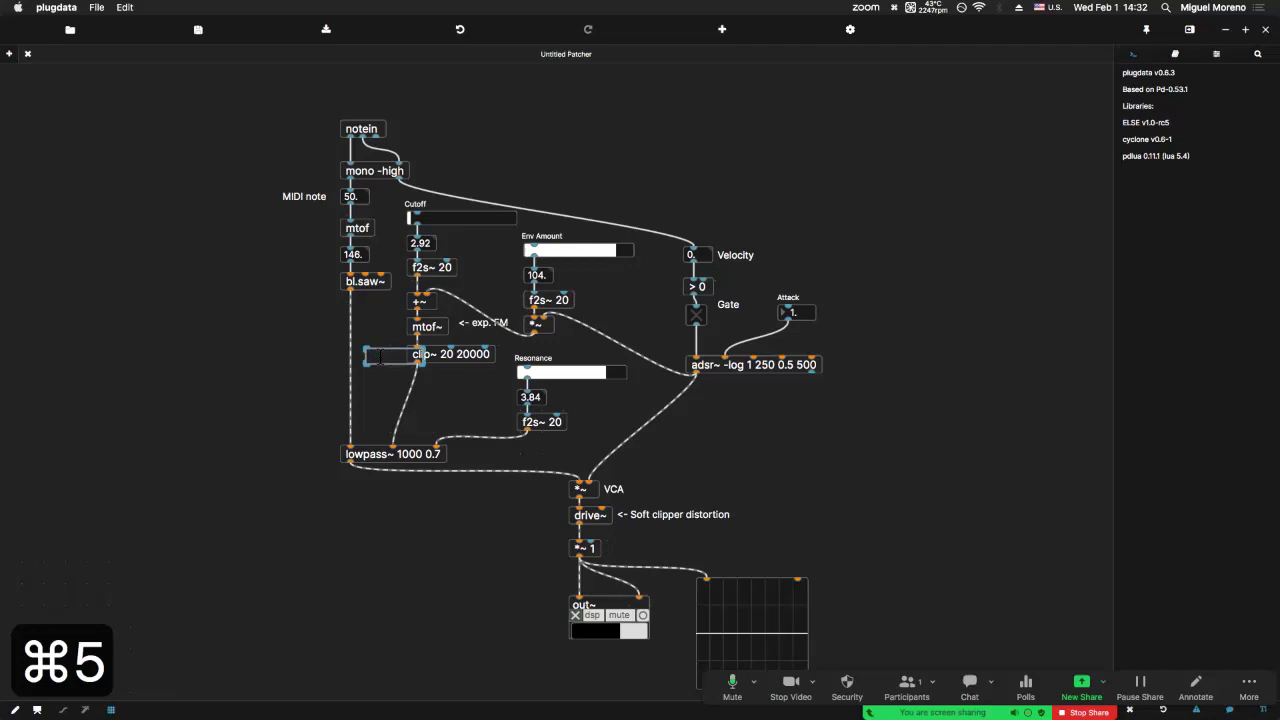
click(396, 377)
key(super+1)
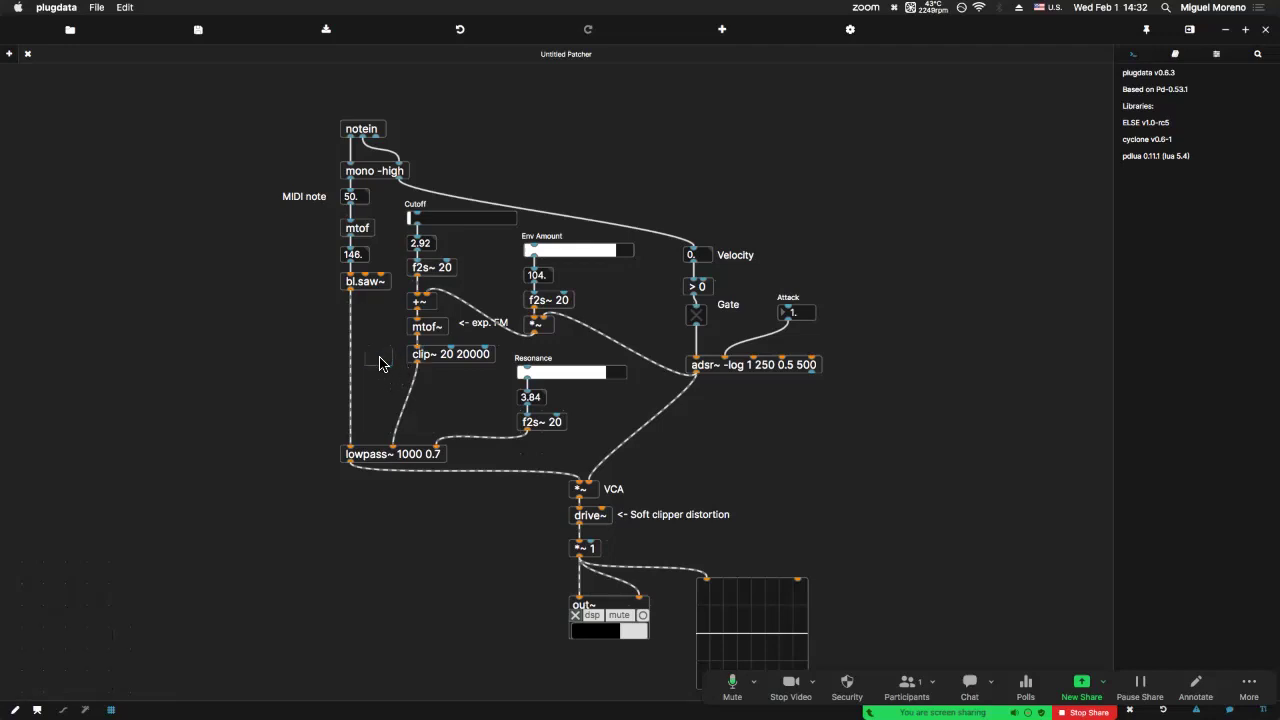
text(prevent)
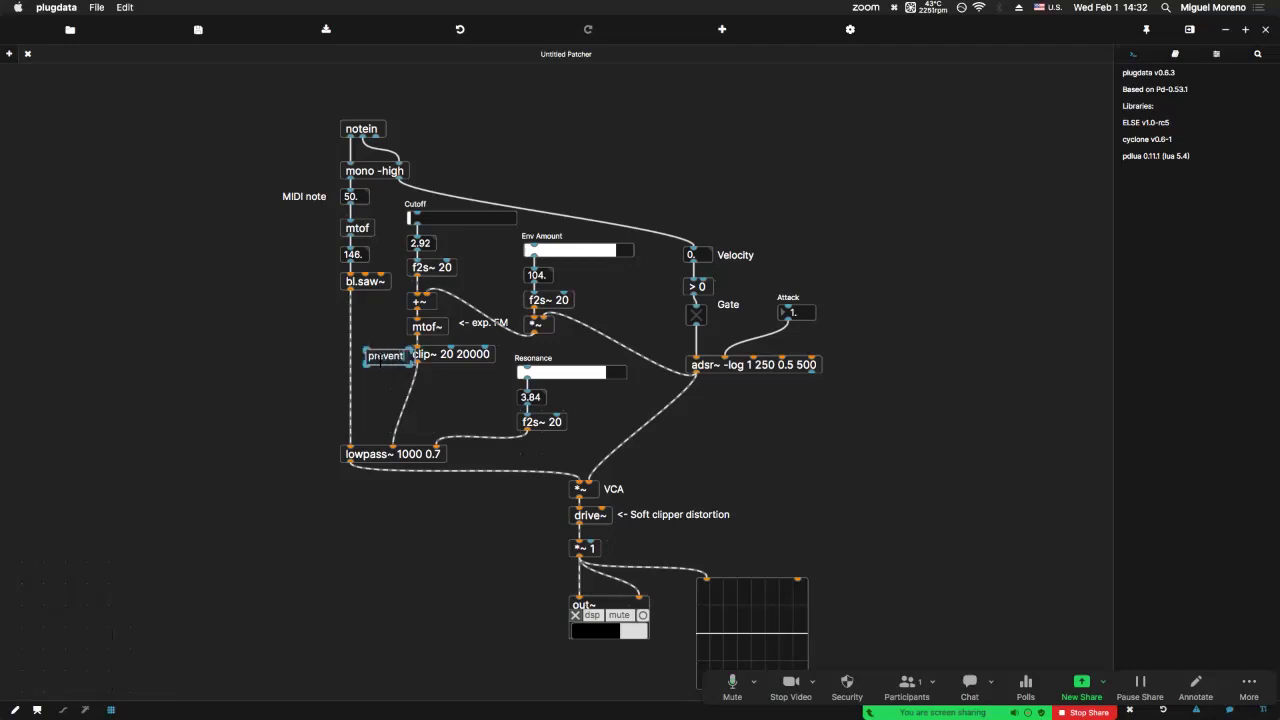
text( clipping ->)
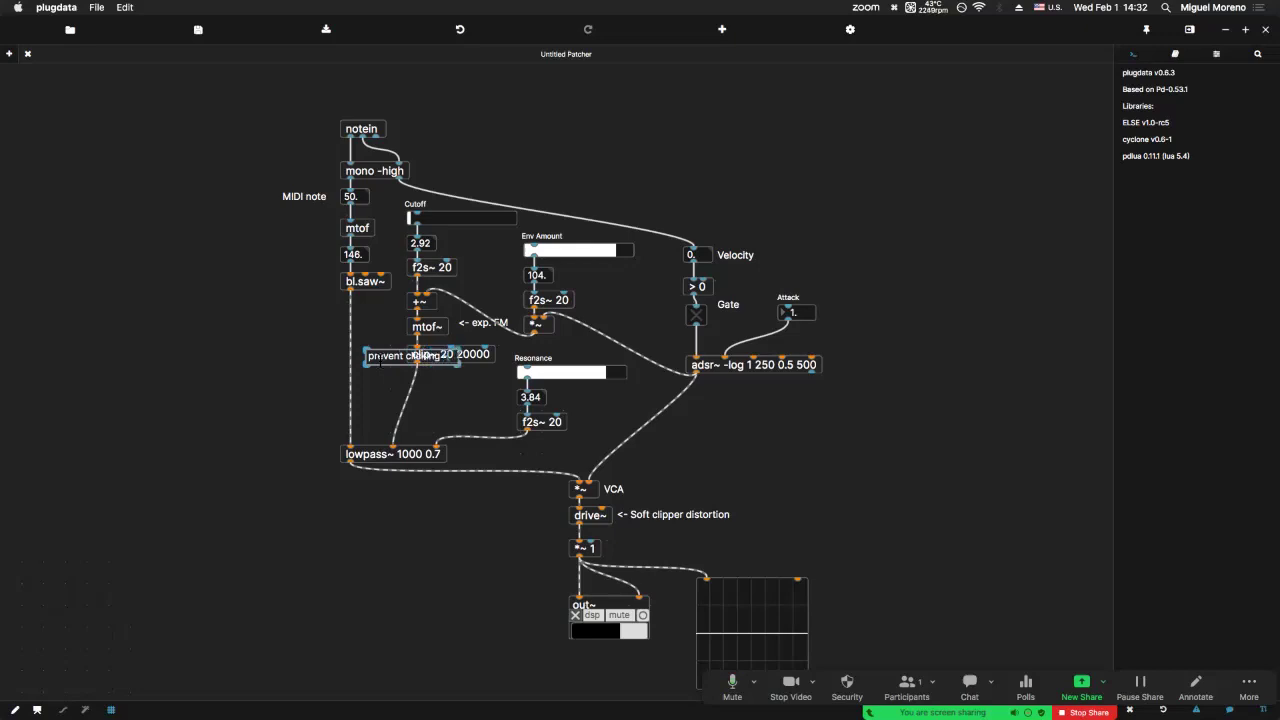
drag(372, 358, 311, 357)
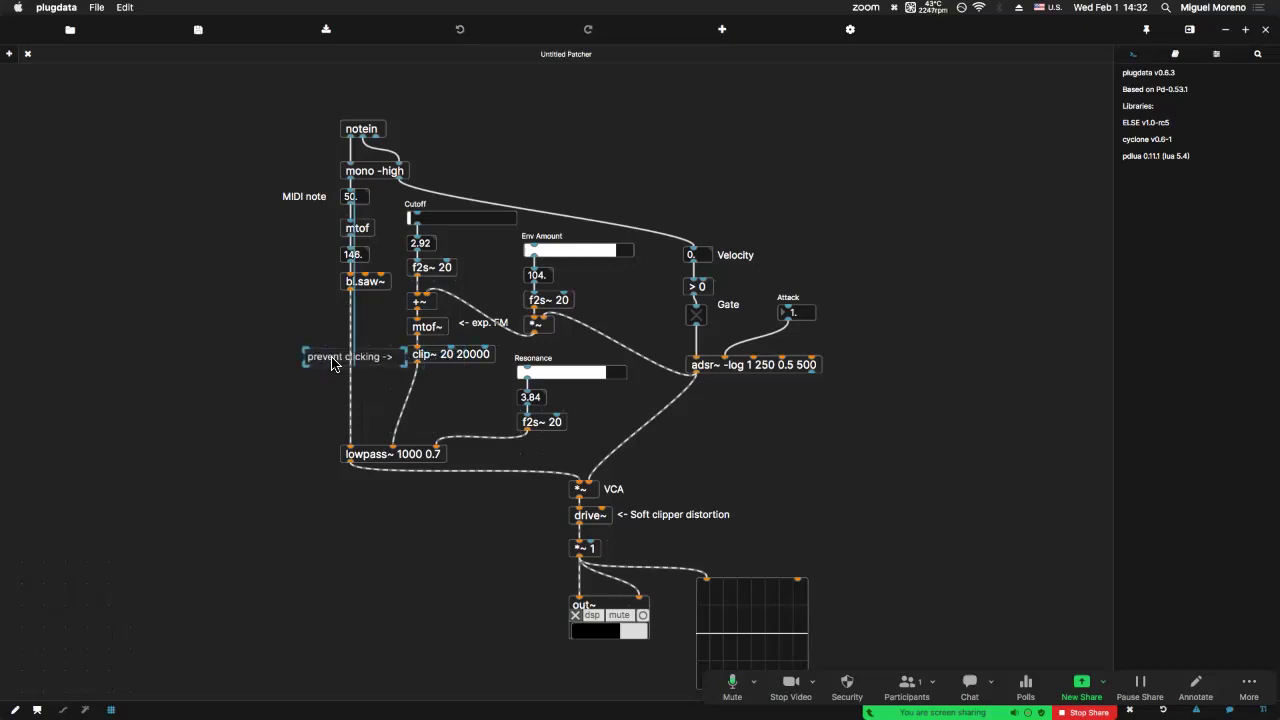
click(366, 404)
click(376, 456)
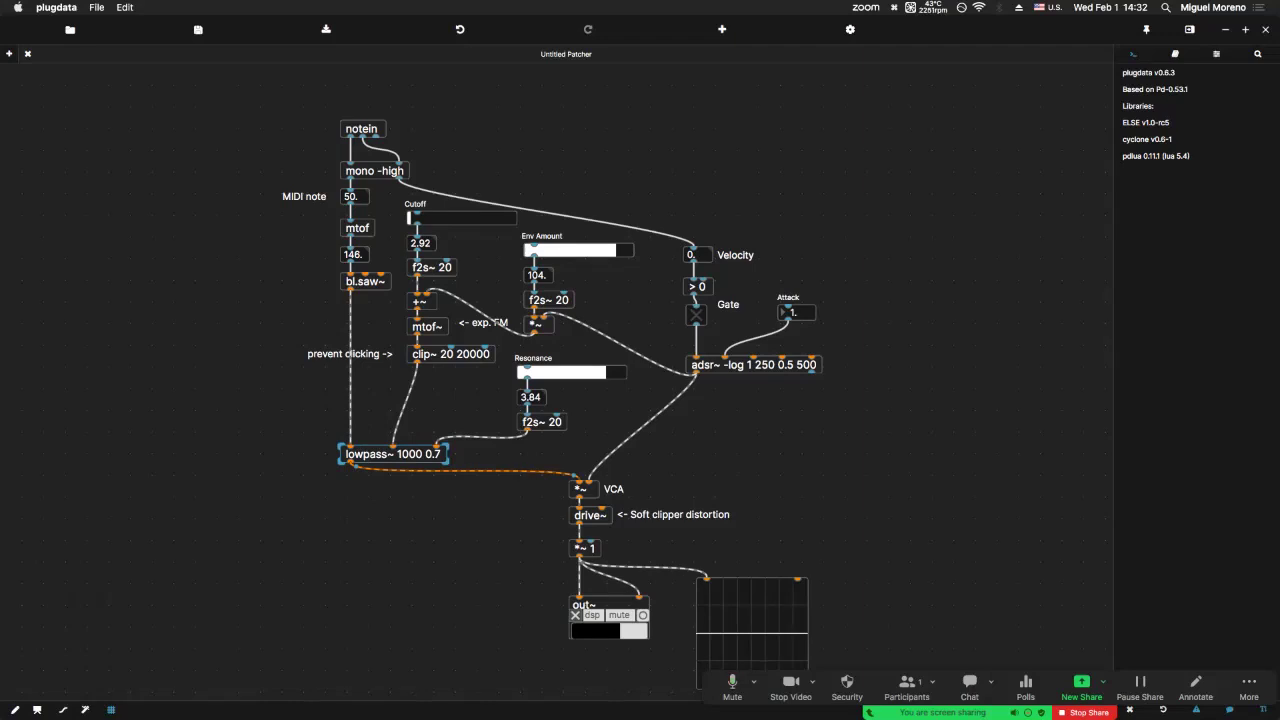
click(398, 508)
drag(341, 499, 378, 373)
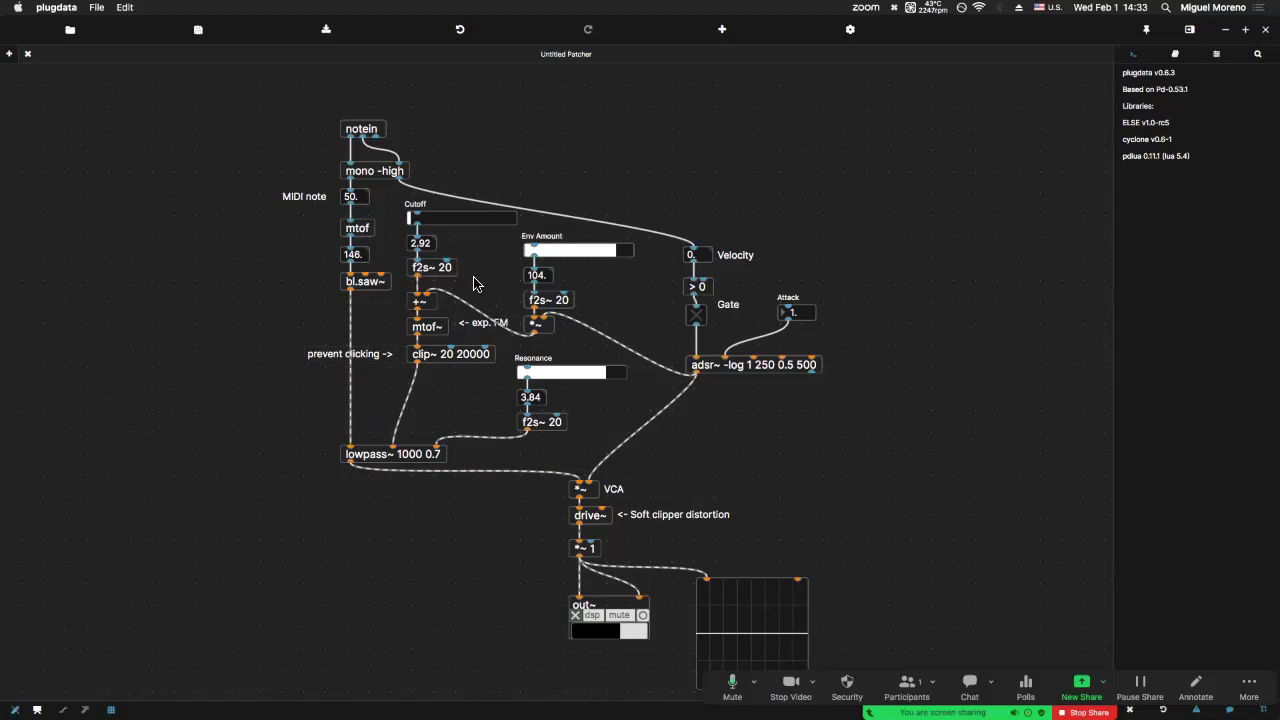
Lock the patch so its controls can be played.
key(super+e)
key(super+e)
key(super+e)
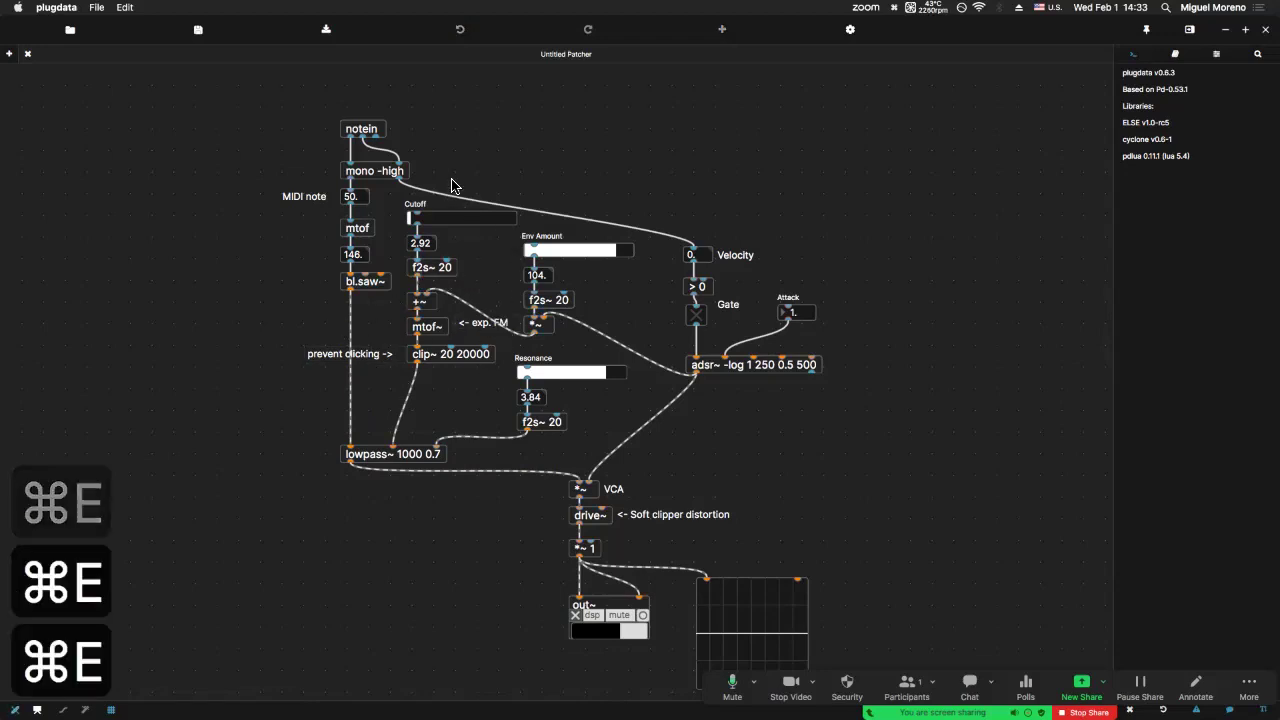